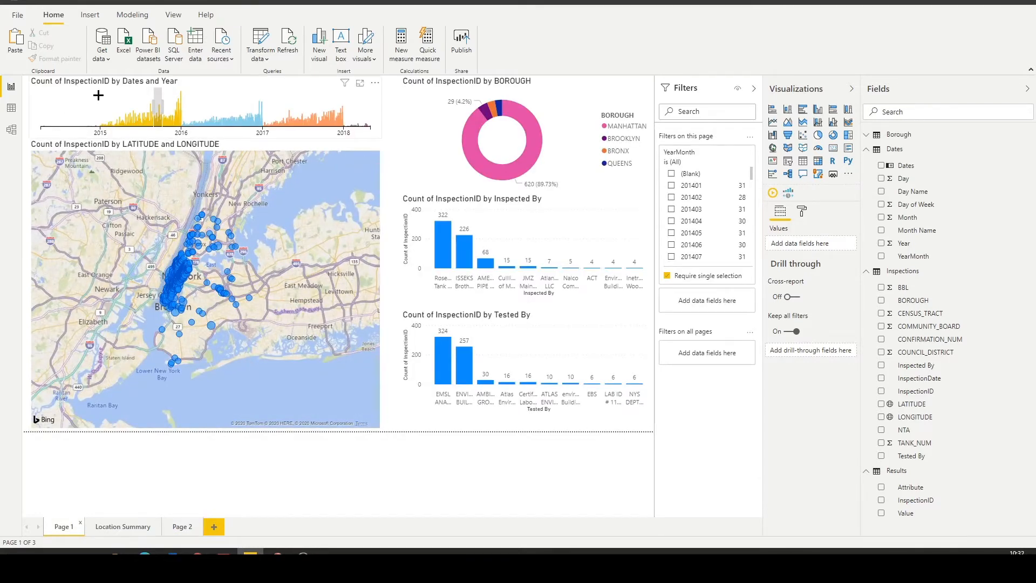
Filter the report on the inspections timeline to a period in early to mid 2015, and replace it with a short period in mid 2016.
{"action": "left_click_drag", "start_coordinate": [103, 104], "coordinate": [145, 110]}
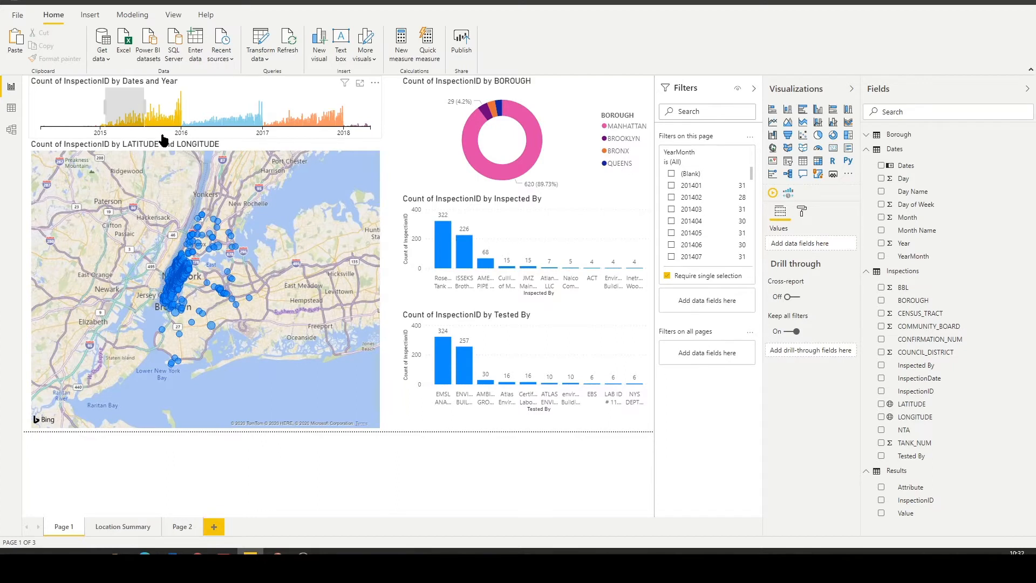
{"action": "left_click", "coordinate": [194, 119]}
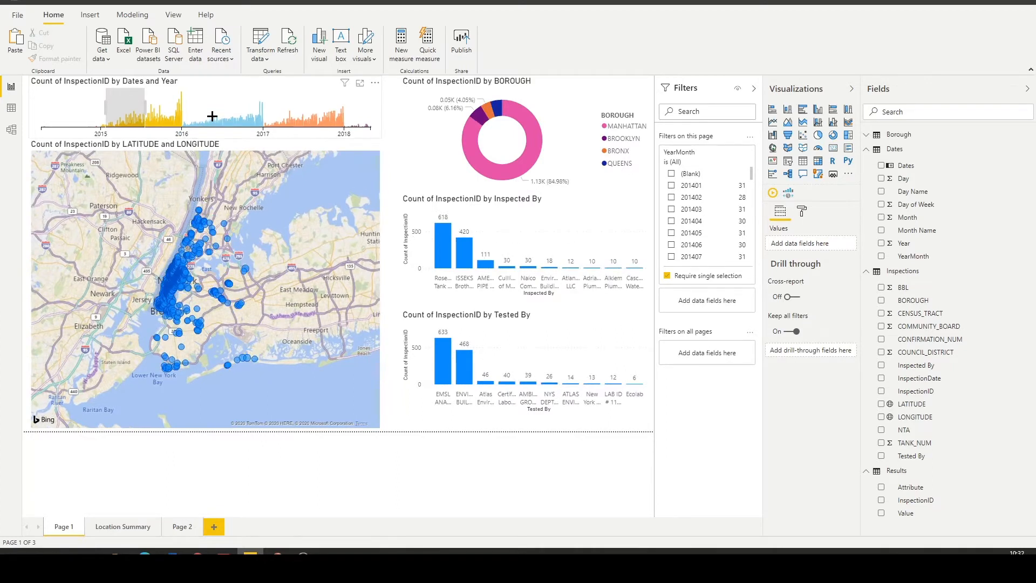
{"action": "left_click_drag", "start_coordinate": [210, 115], "coordinate": [227, 116]}
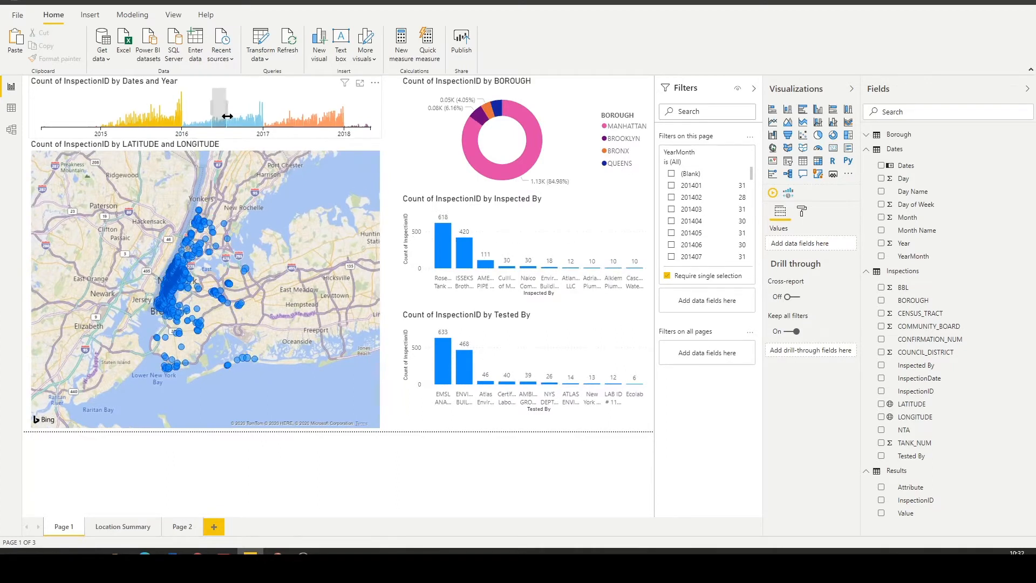
Cross-filter the report by Manhattan from the borough chart, clear that selection, and inspect the EMSL Analytical bar in the Tested By chart.
{"action": "left_click", "coordinate": [473, 144]}
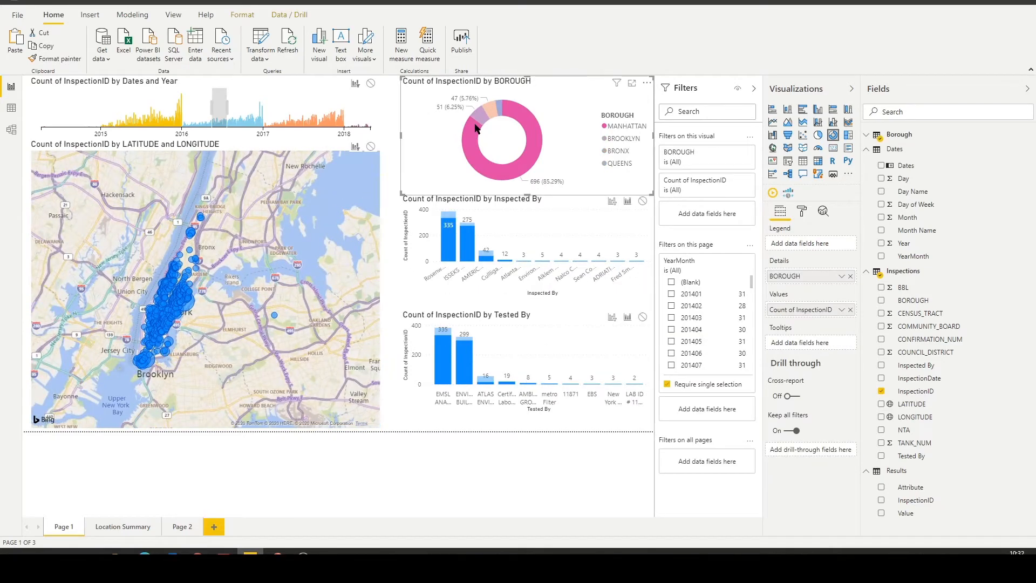
{"action": "left_click", "coordinate": [557, 221]}
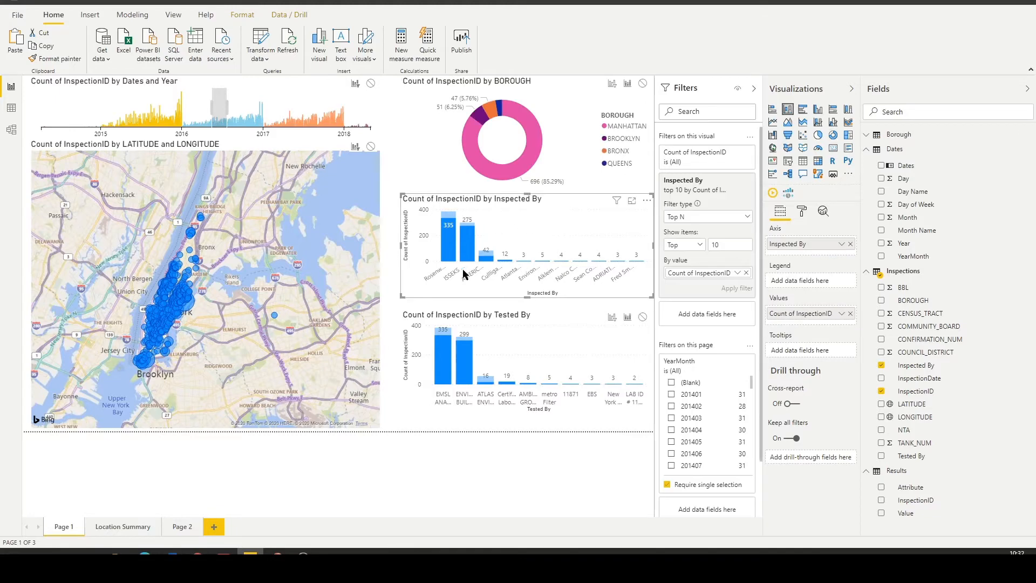
{"action": "mouse_move", "coordinate": [439, 357]}
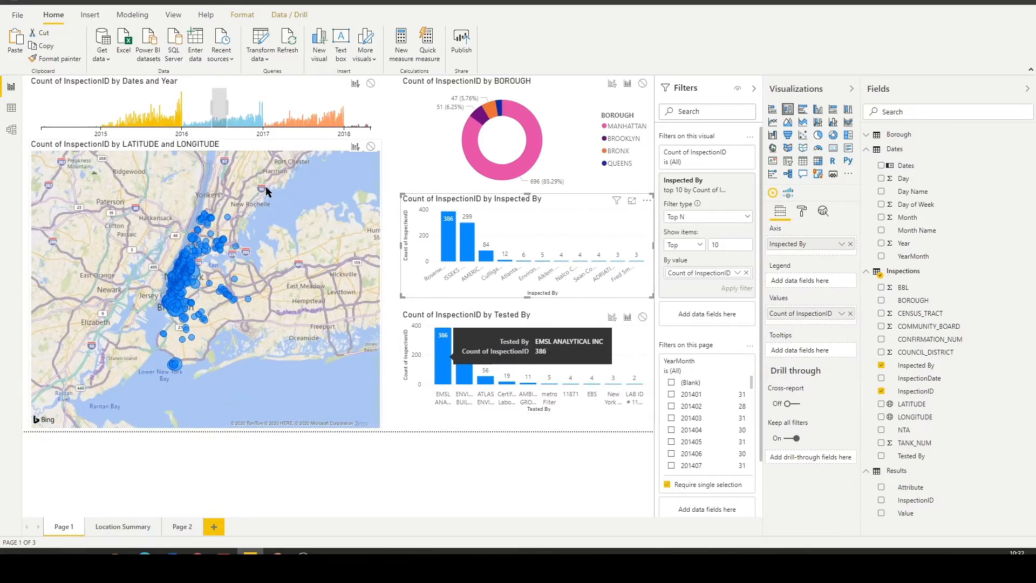
Drill through from the map point beside West Brighton in southern Brooklyn to the Location Summary page.
{"action": "scroll", "coordinate": [179, 366], "scroll_direction": "up", "scroll_amount": 5}
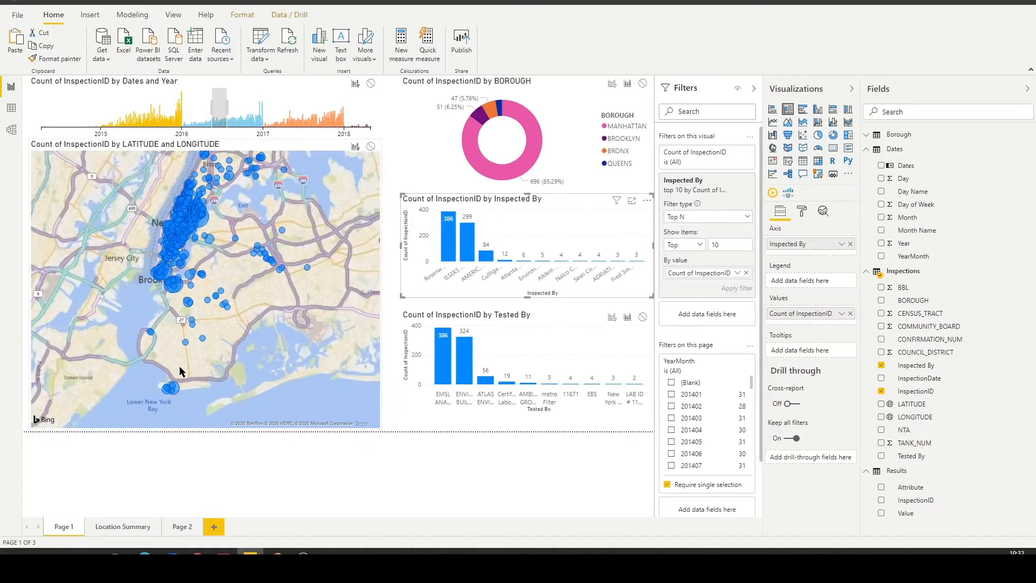
{"action": "left_click", "coordinate": [173, 363]}
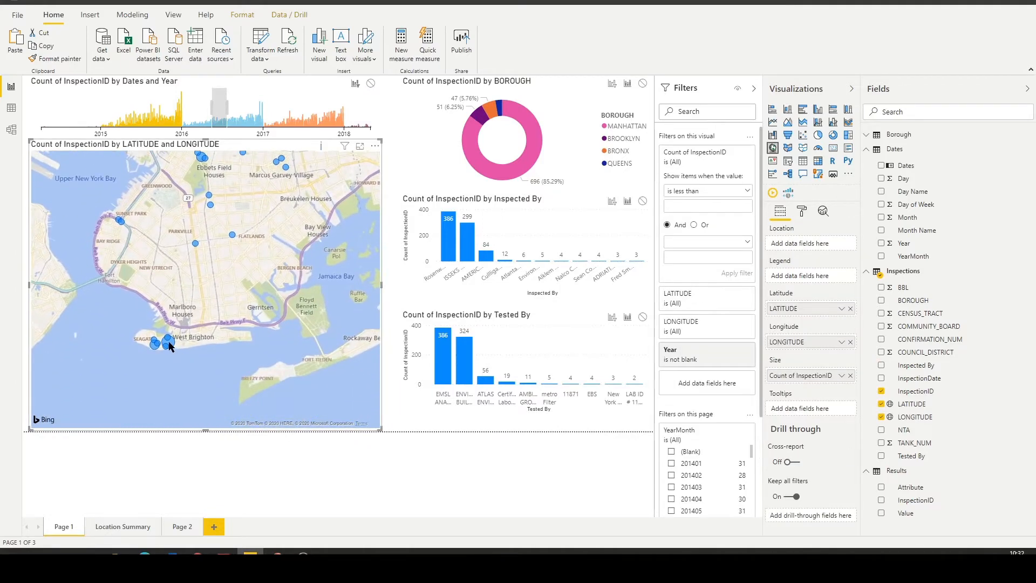
{"action": "right_click", "coordinate": [169, 345]}
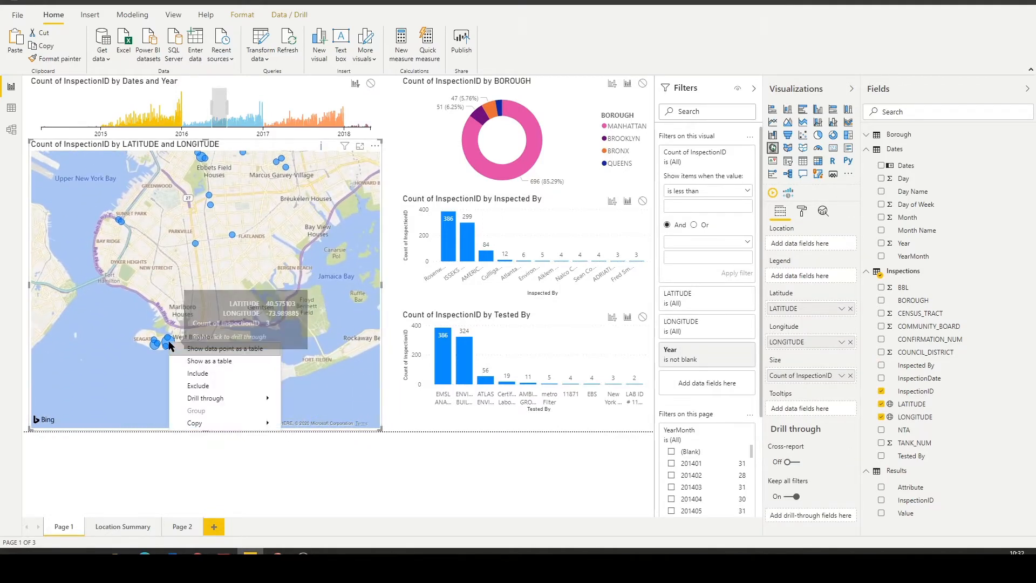
{"action": "mouse_move", "coordinate": [221, 398]}
{"action": "left_click", "coordinate": [319, 401]}
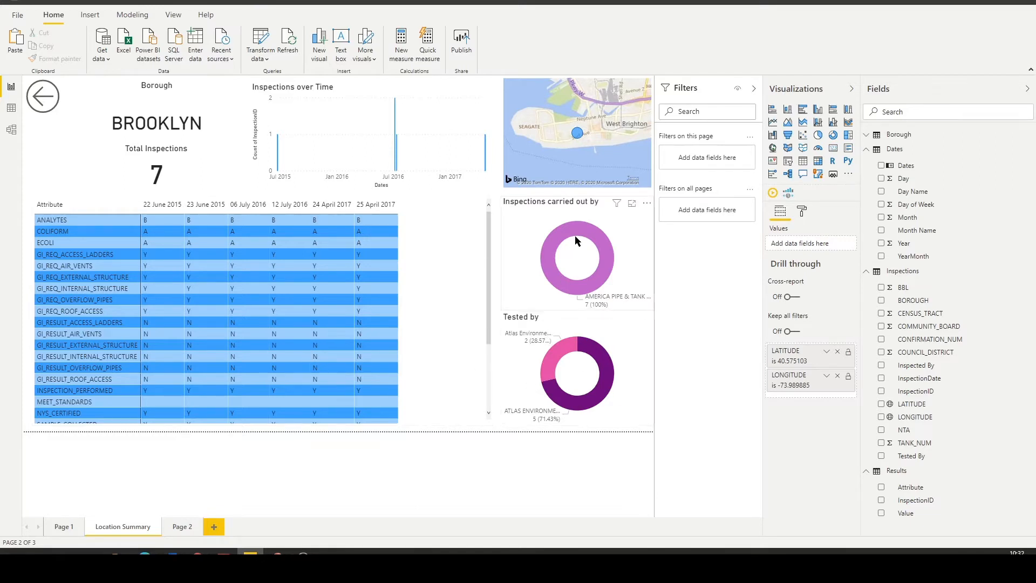
Examine the location's inspector chart, map and full table of inspection attributes by date, and return to Page 1.
{"action": "mouse_move", "coordinate": [574, 236]}
{"action": "mouse_move", "coordinate": [575, 137]}
{"action": "scroll", "coordinate": [432, 297], "scroll_direction": "down", "scroll_amount": 5}
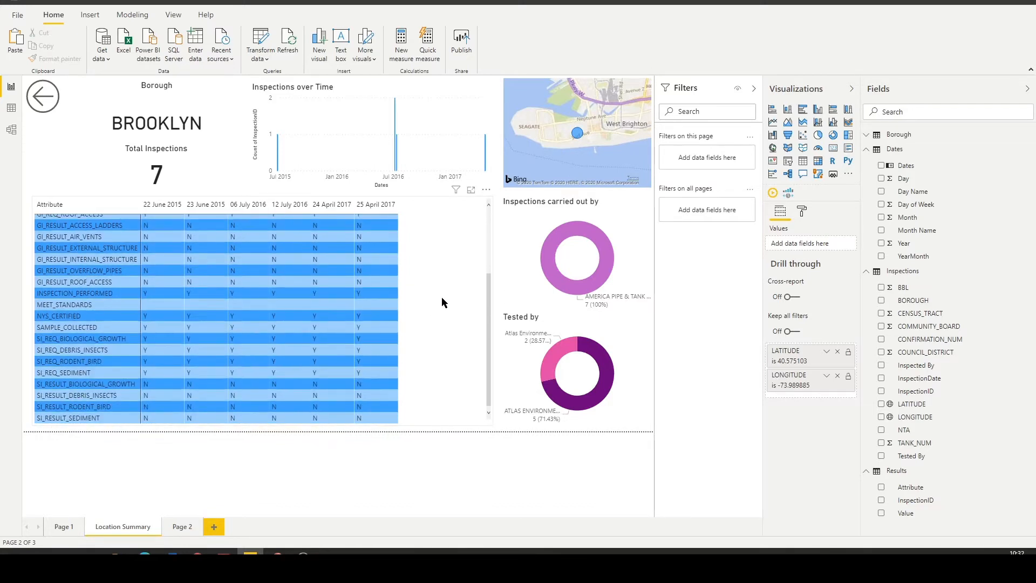
{"action": "scroll", "coordinate": [441, 300], "scroll_direction": "up", "scroll_amount": 5}
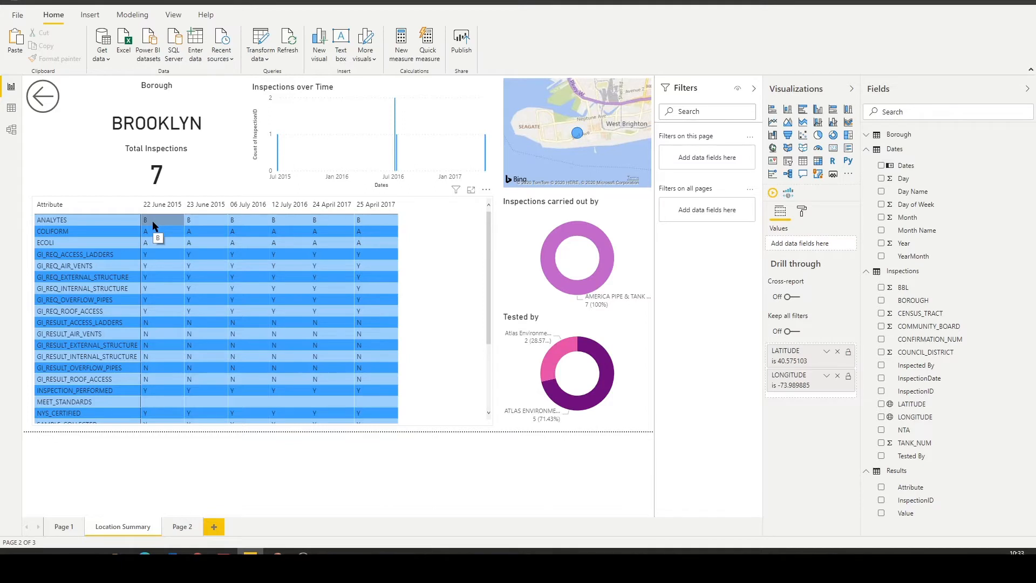
{"action": "scroll", "coordinate": [111, 238], "scroll_direction": "down", "scroll_amount": 3}
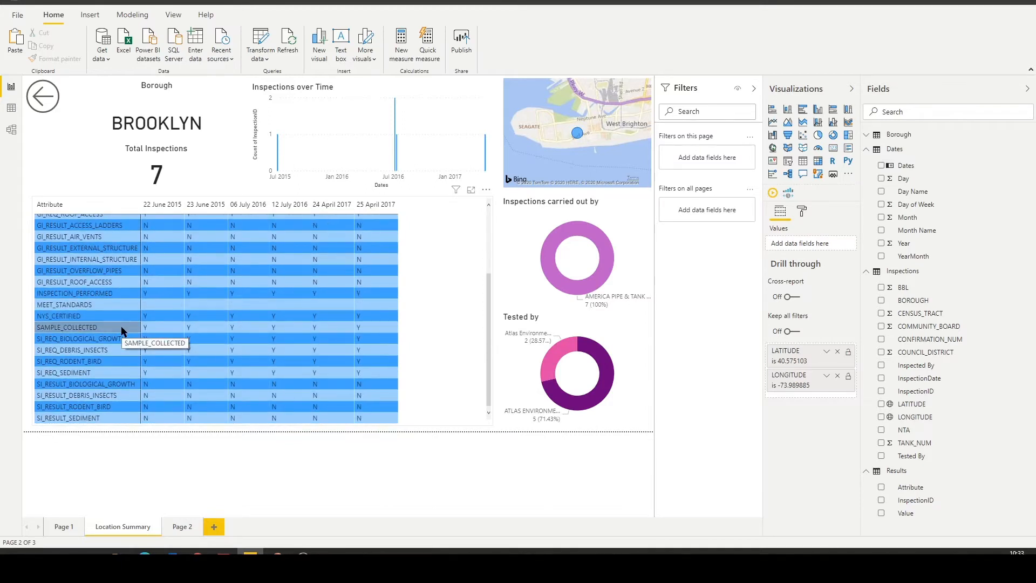
{"action": "scroll", "coordinate": [124, 329], "scroll_direction": "up", "scroll_amount": 3}
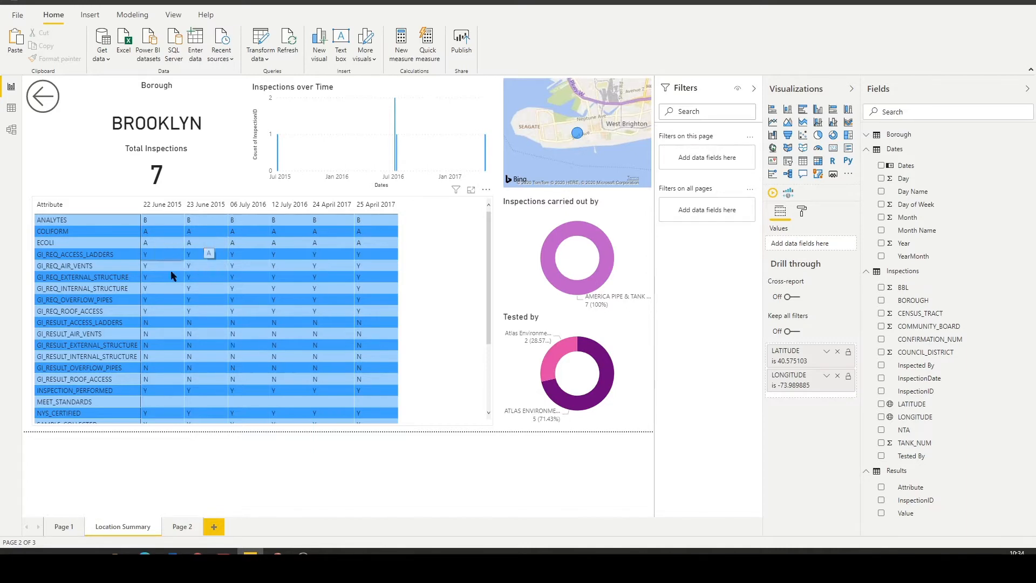
{"action": "scroll", "coordinate": [129, 272], "scroll_direction": "down", "scroll_amount": 3}
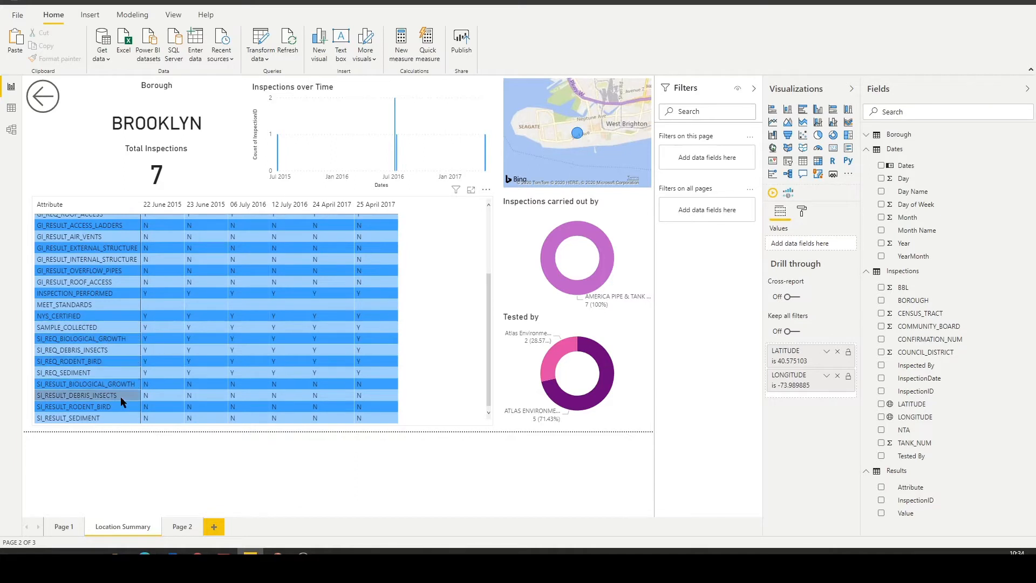
{"action": "scroll", "coordinate": [114, 345], "scroll_direction": "up", "scroll_amount": 3}
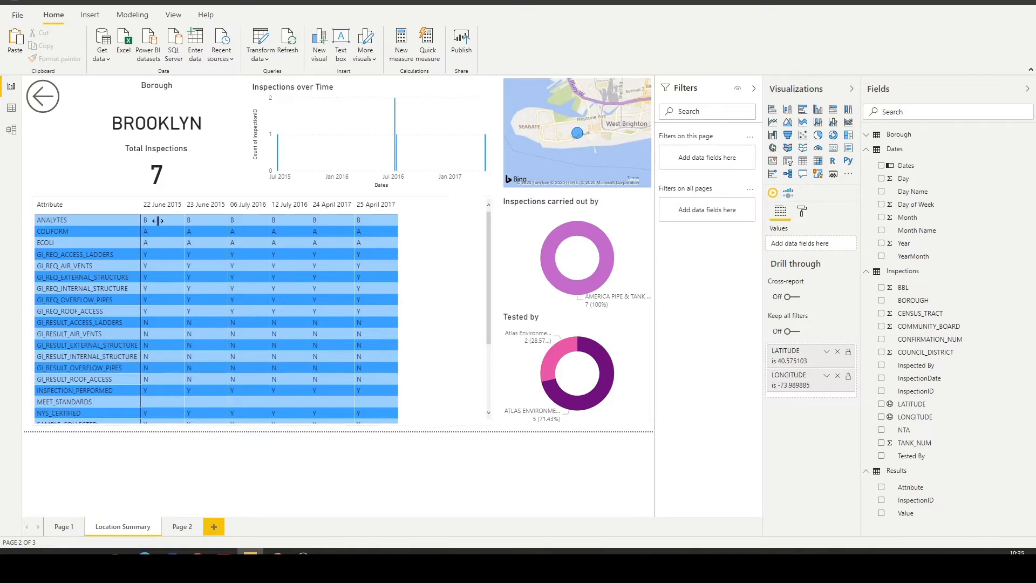
{"action": "scroll", "coordinate": [320, 305], "scroll_direction": "down", "scroll_amount": 3}
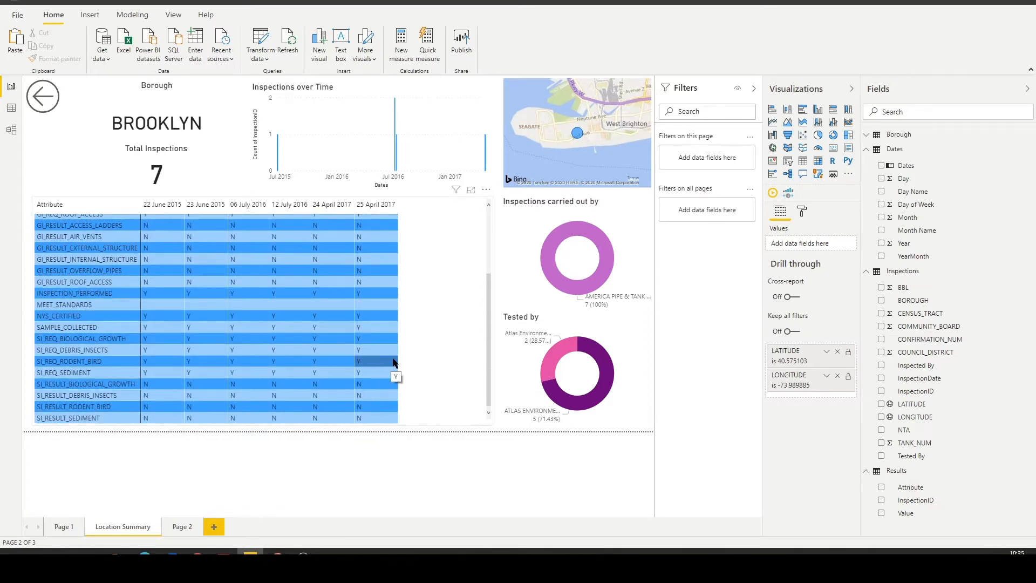
{"action": "scroll", "coordinate": [394, 363], "scroll_direction": "up", "scroll_amount": 3}
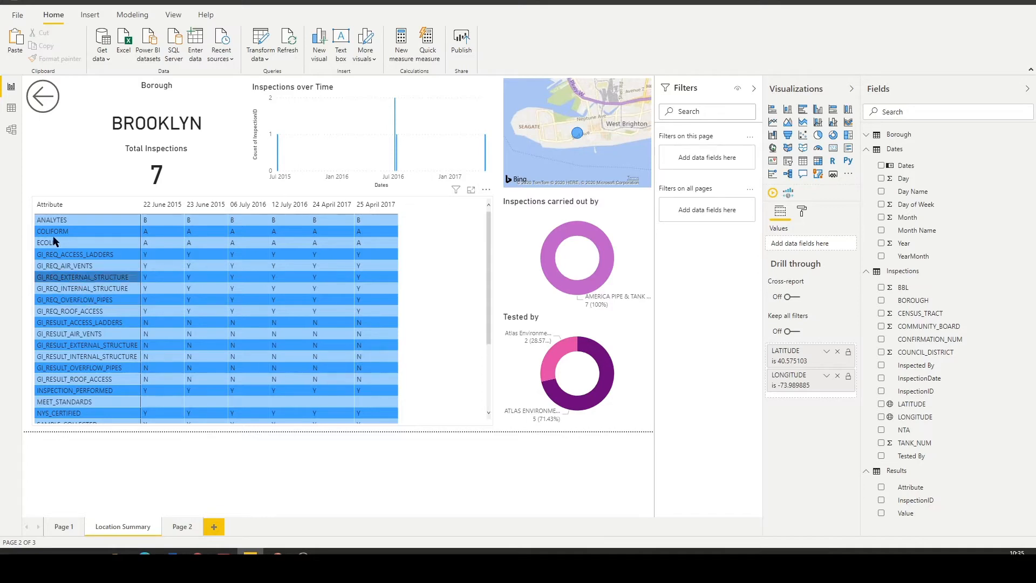
{"action": "left_click", "coordinate": [43, 96], "text": "ctrl"}
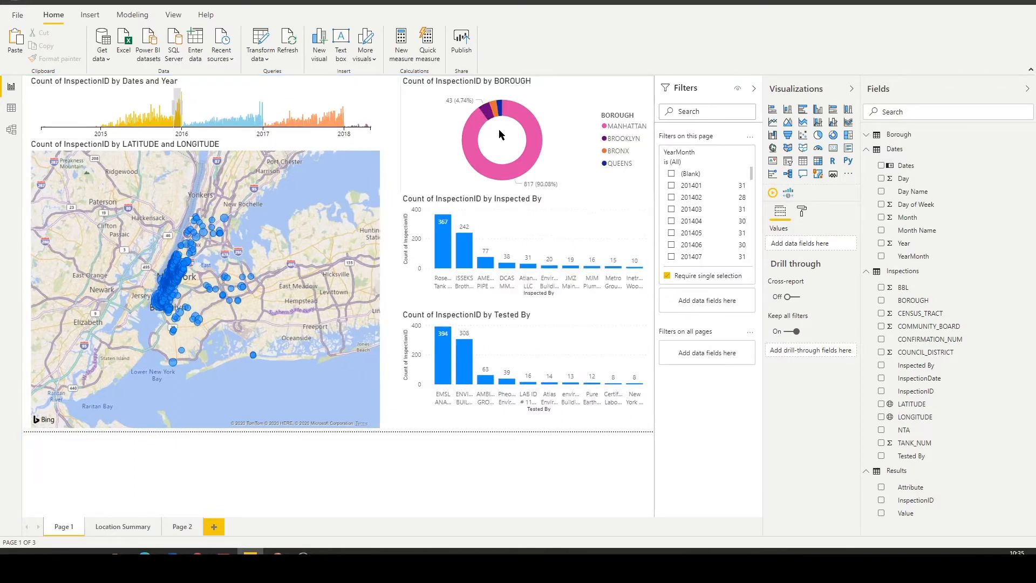
Cross-filter the report by Manhattan, Brooklyn and the Bronx in turn from the borough chart, and clear the selection.
{"action": "left_click", "coordinate": [481, 157]}
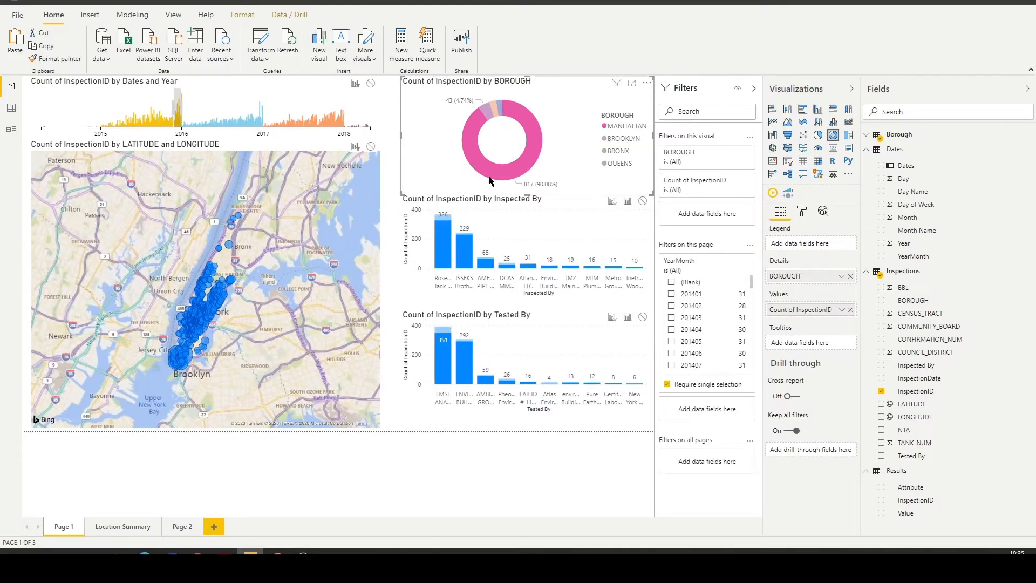
{"action": "mouse_move", "coordinate": [488, 173]}
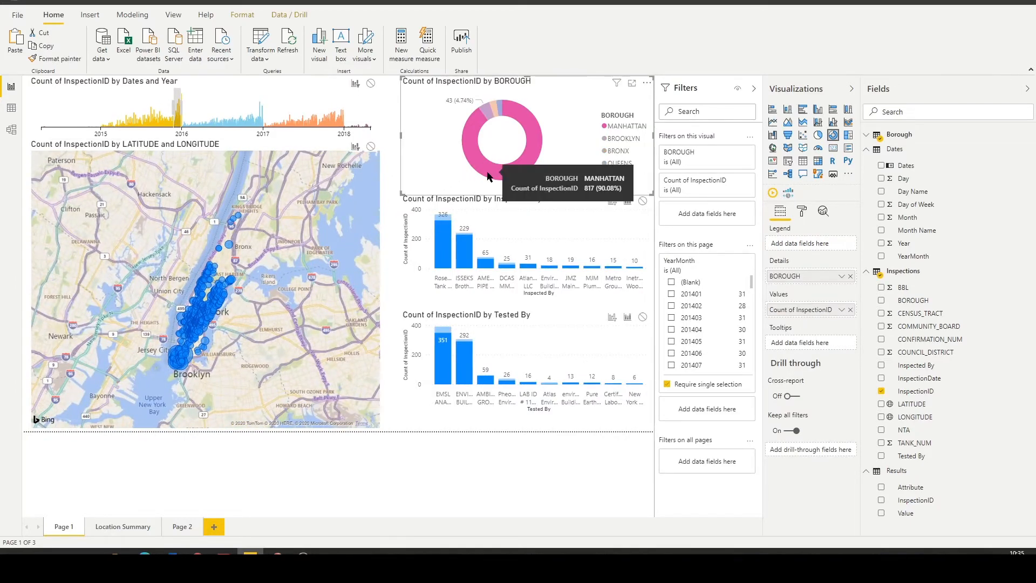
{"action": "left_click", "coordinate": [490, 115]}
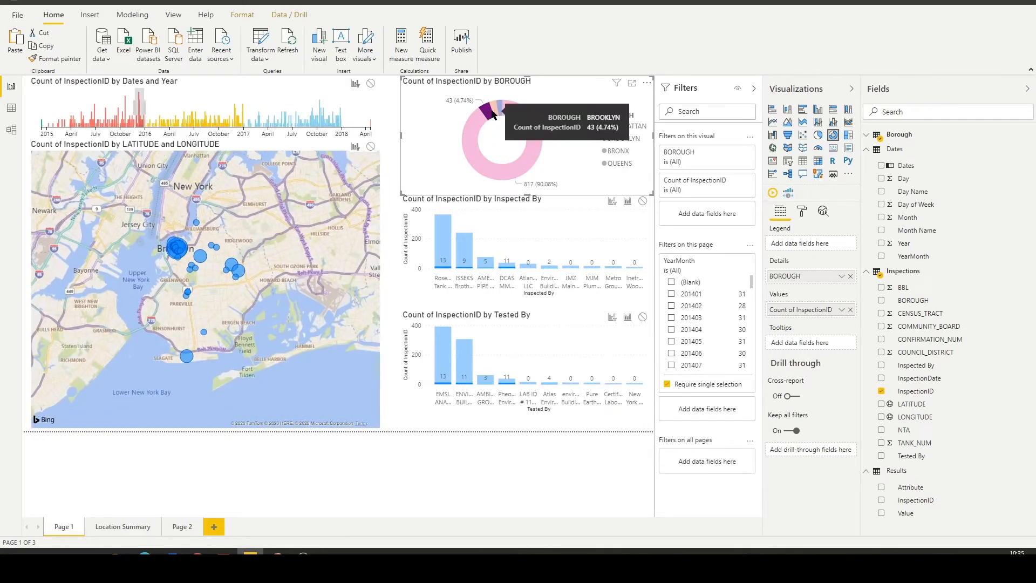
{"action": "left_click", "coordinate": [495, 108]}
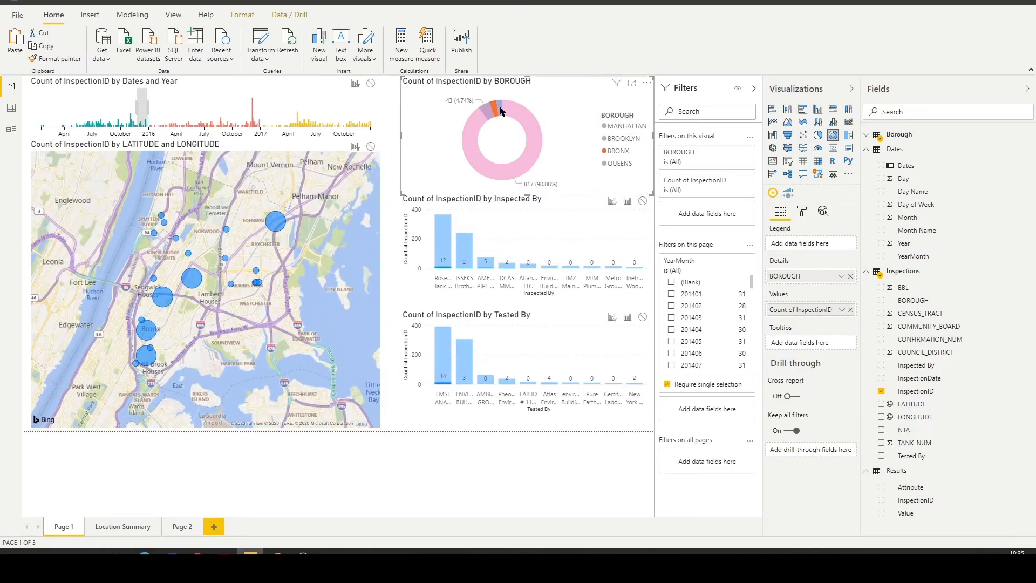
{"action": "left_click", "coordinate": [496, 118]}
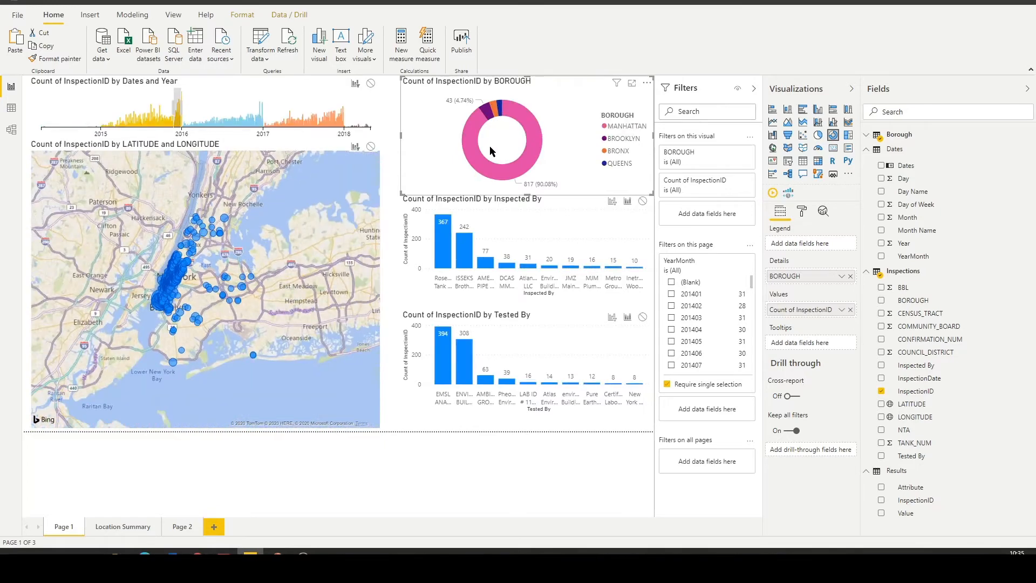
Filter the map visual to locations whose Count of InspectionID is greater than 1.
{"action": "left_click", "coordinate": [697, 186]}
{"action": "left_click", "coordinate": [698, 186]}
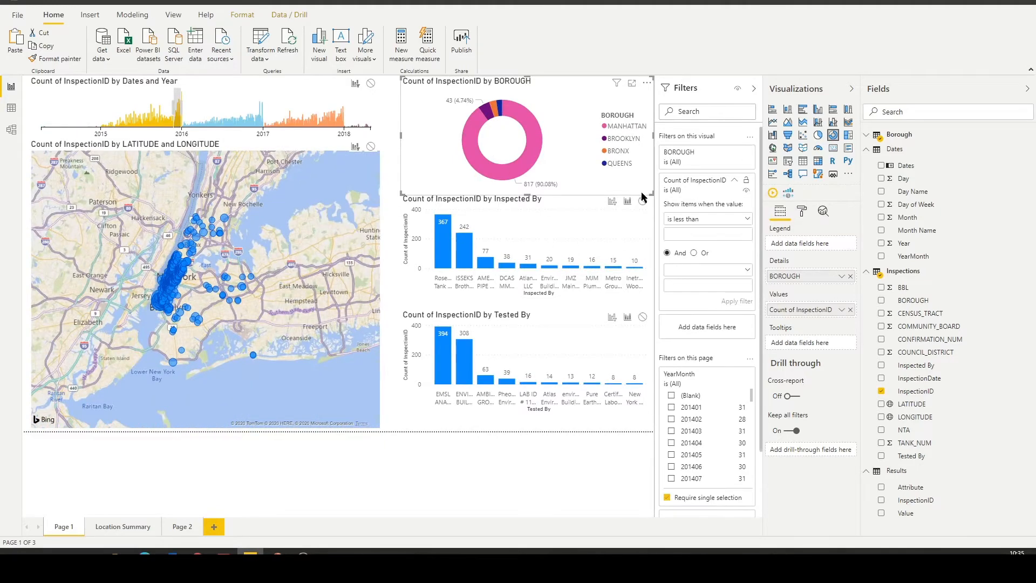
{"action": "left_click", "coordinate": [323, 146]}
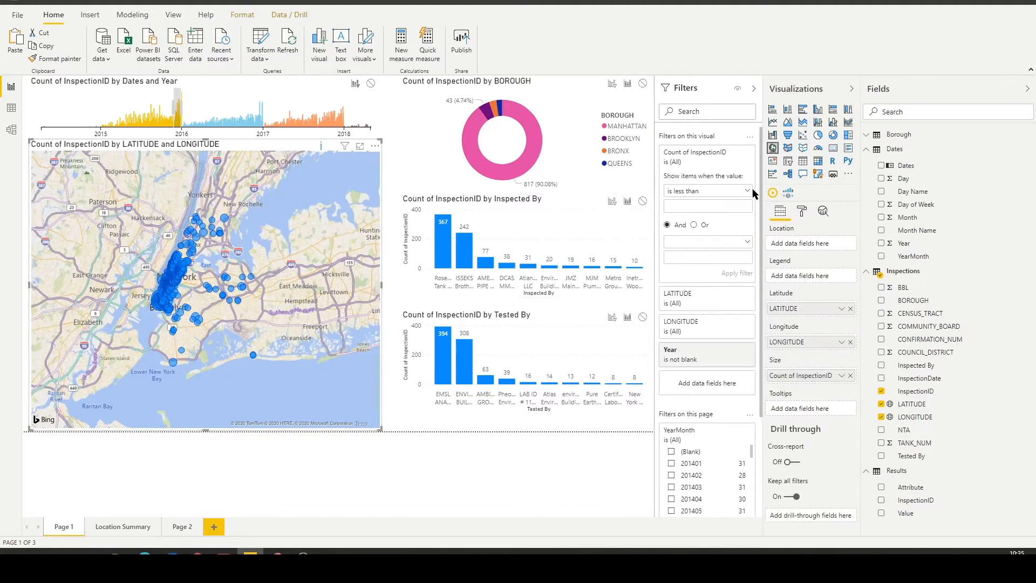
{"action": "left_click", "coordinate": [709, 192]}
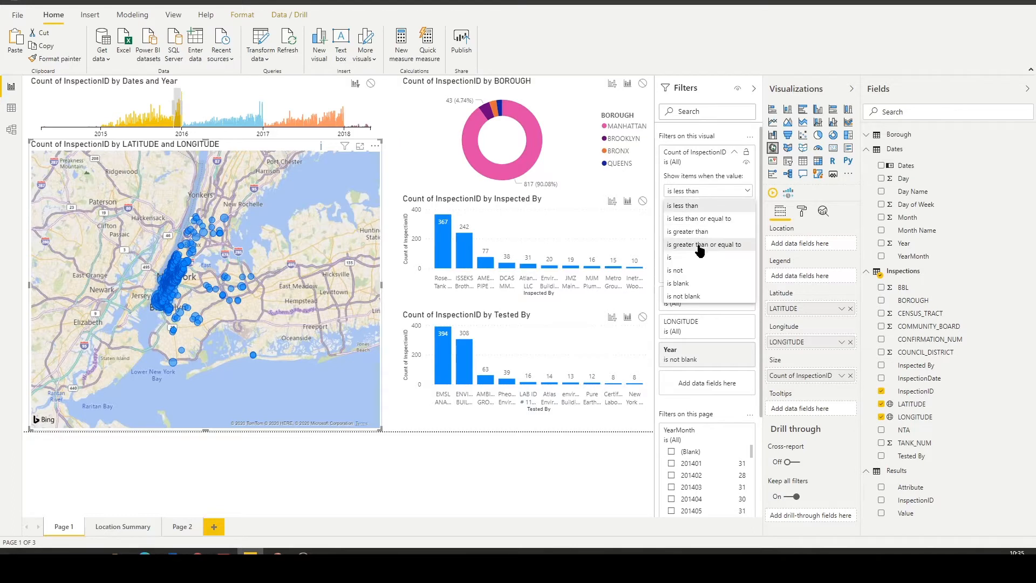
{"action": "left_click", "coordinate": [703, 232]}
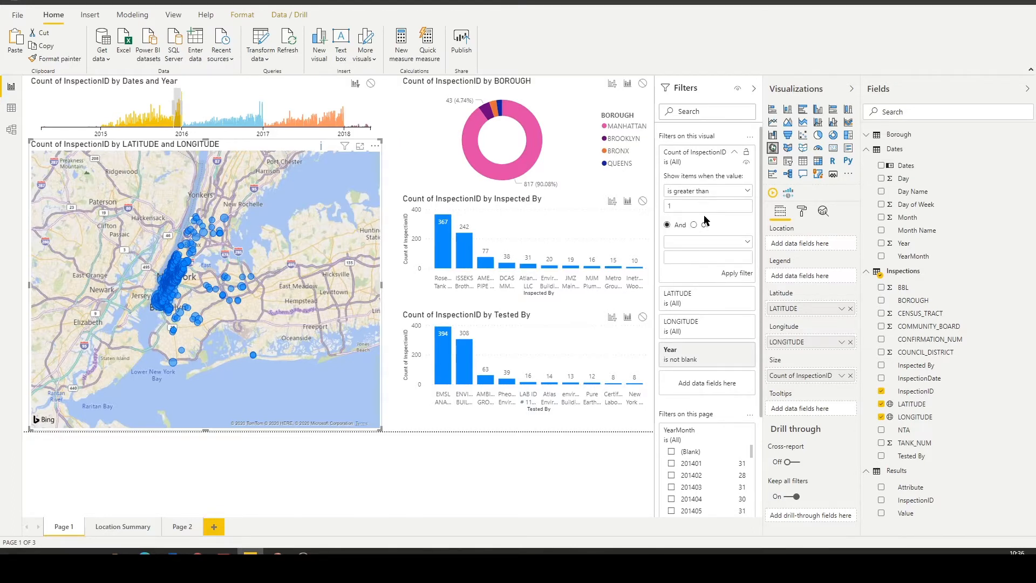
{"action": "left_click", "coordinate": [745, 274]}
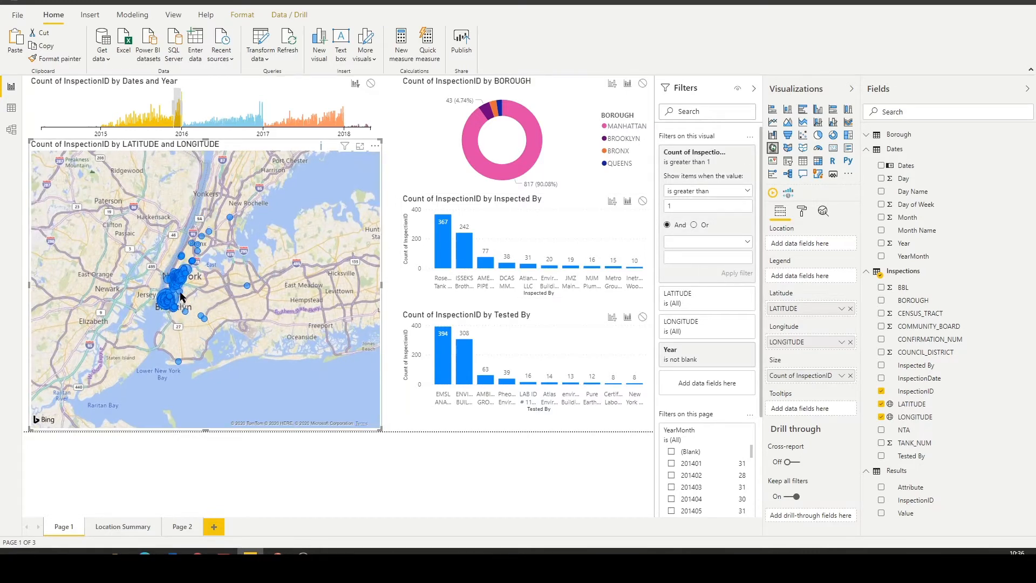
Set the map's Count of InspectionID filter to greater than 5 and inspect the largest location in Lower Manhattan.
{"action": "scroll", "coordinate": [167, 314], "scroll_direction": "up", "scroll_amount": 1}
{"action": "scroll", "coordinate": [167, 315], "scroll_direction": "up", "scroll_amount": 2}
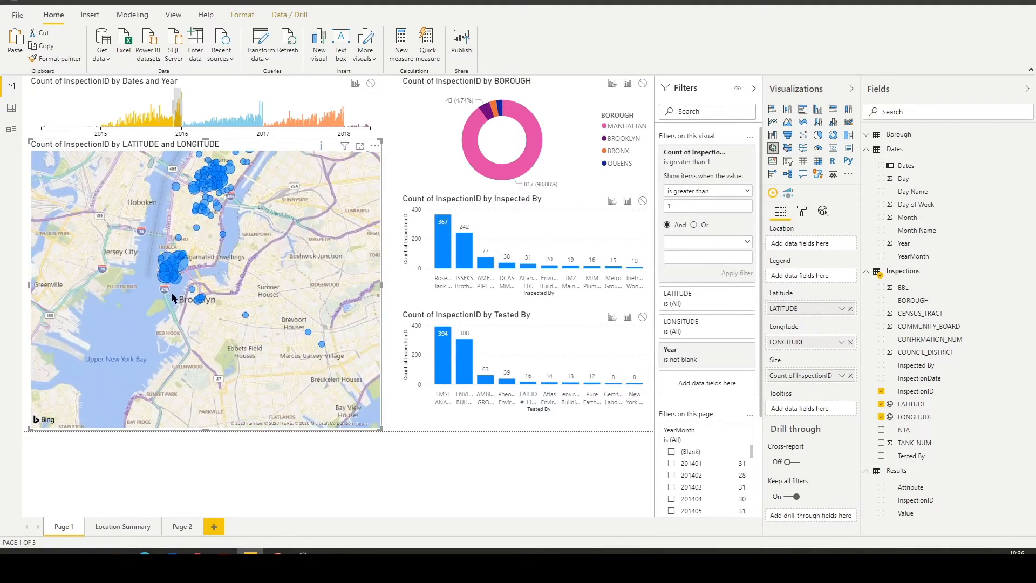
{"action": "scroll", "coordinate": [183, 323], "scroll_direction": "up", "scroll_amount": 2}
{"action": "scroll", "coordinate": [182, 324], "scroll_direction": "up", "scroll_amount": 2}
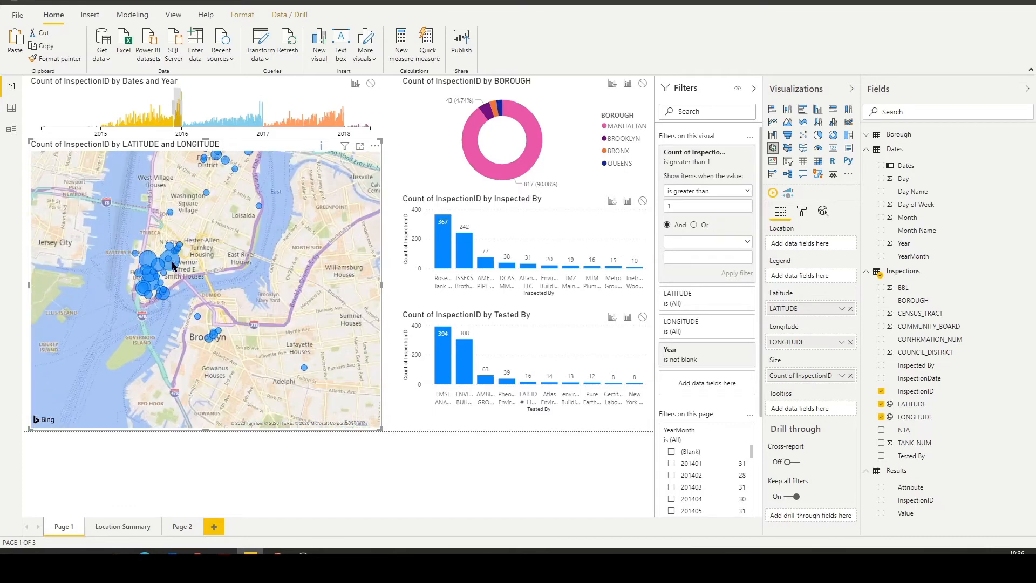
{"action": "mouse_move", "coordinate": [175, 268]}
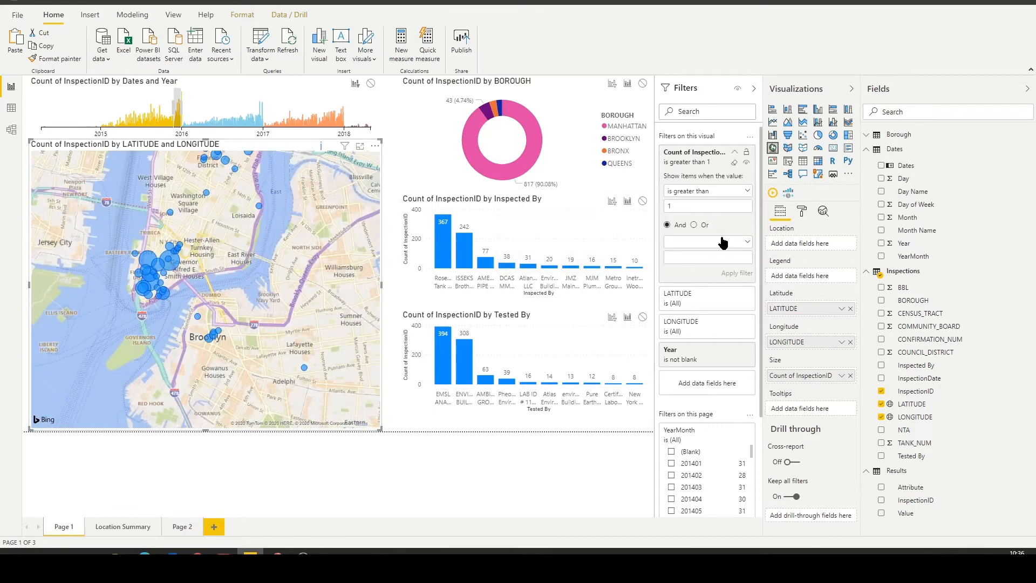
{"action": "left_click", "coordinate": [692, 204]}
{"action": "type", "text": "5"}
{"action": "left_click", "coordinate": [732, 274]}
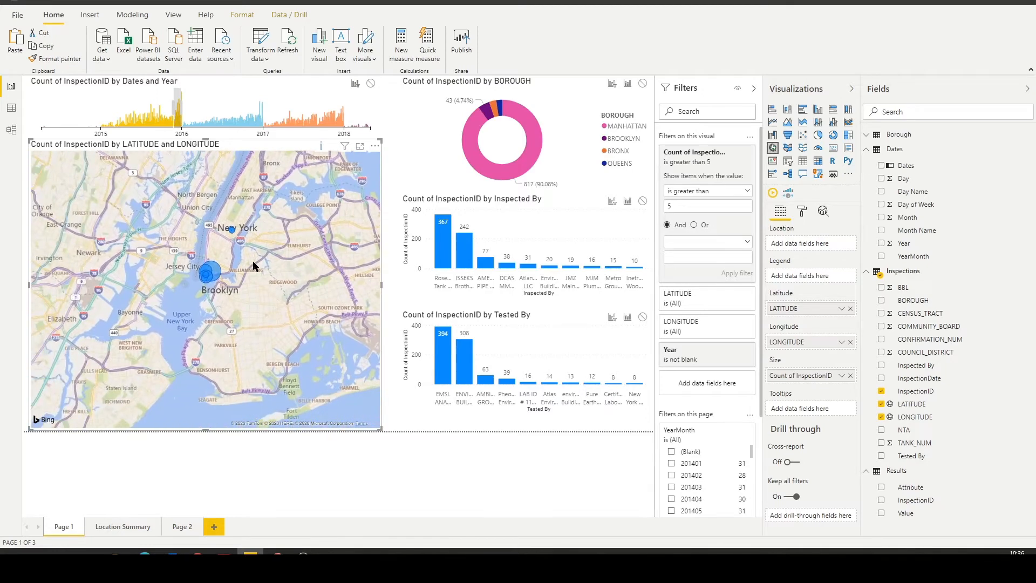
{"action": "scroll", "coordinate": [231, 272], "scroll_direction": "up", "scroll_amount": 3}
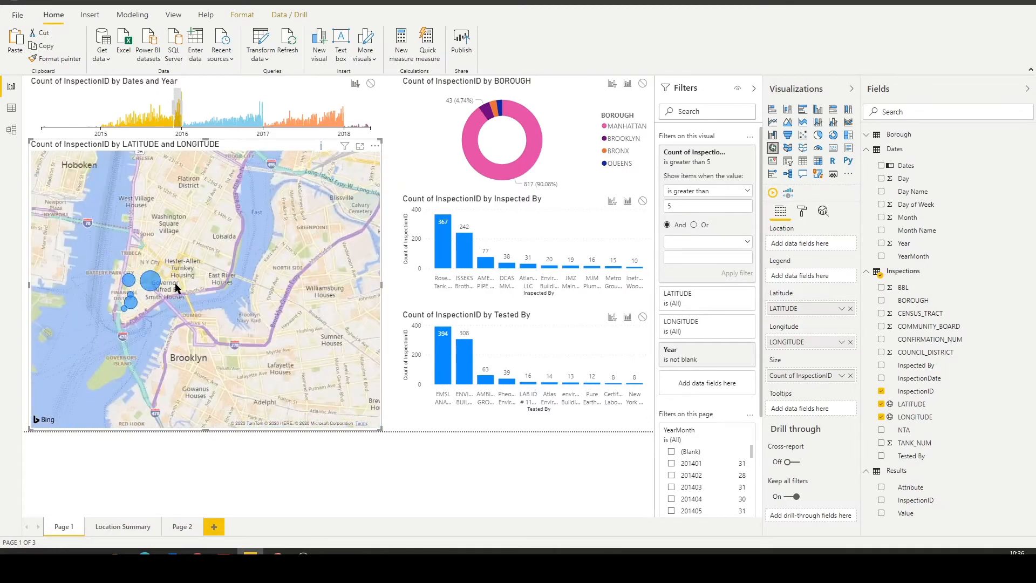
{"action": "mouse_move", "coordinate": [151, 282]}
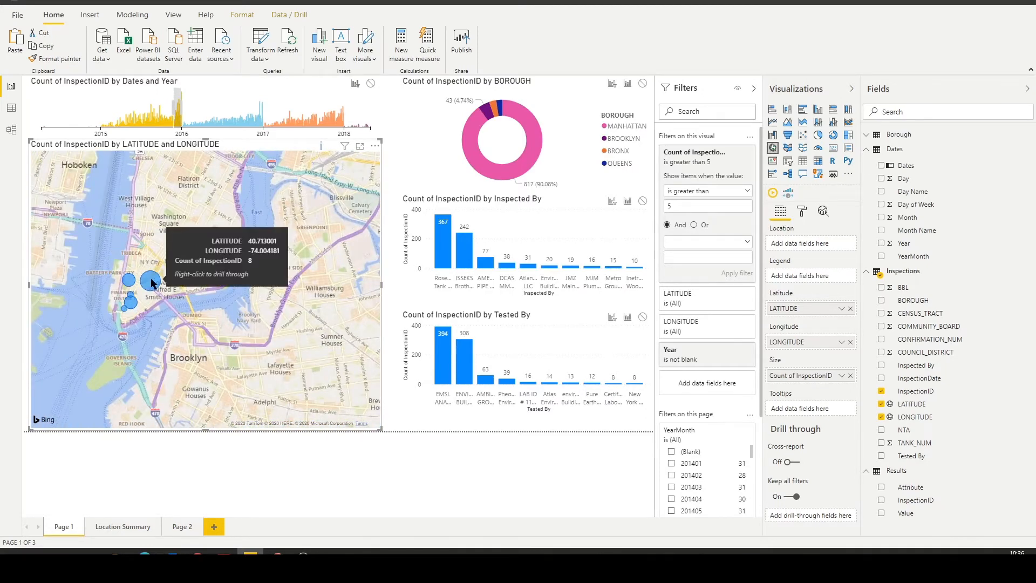
Drill through from the largest Lower Manhattan map location to its Location Summary and examine the attribute results by inspection date.
{"action": "right_click", "coordinate": [152, 282]}
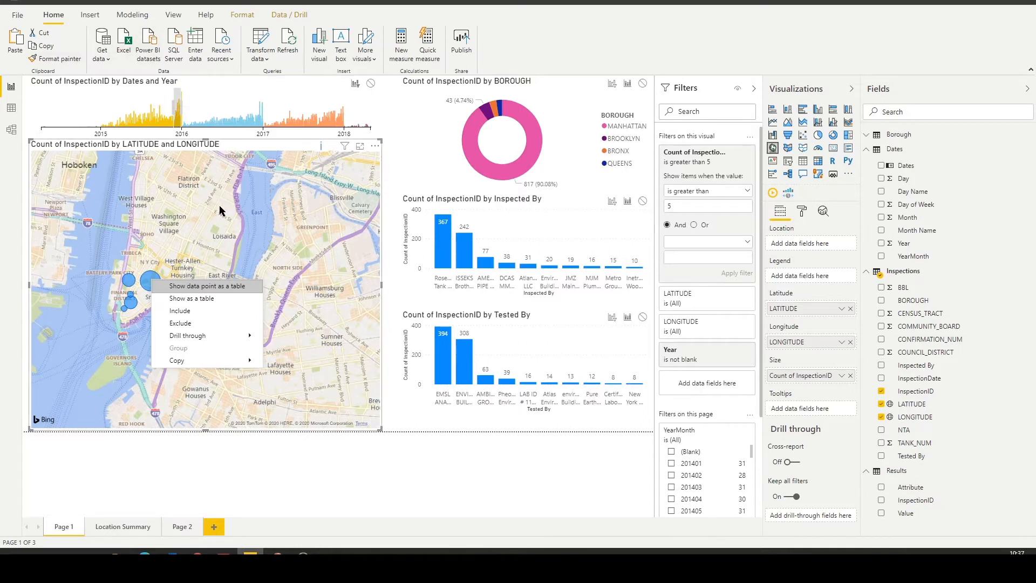
{"action": "mouse_move", "coordinate": [183, 335]}
{"action": "left_click", "coordinate": [296, 337]}
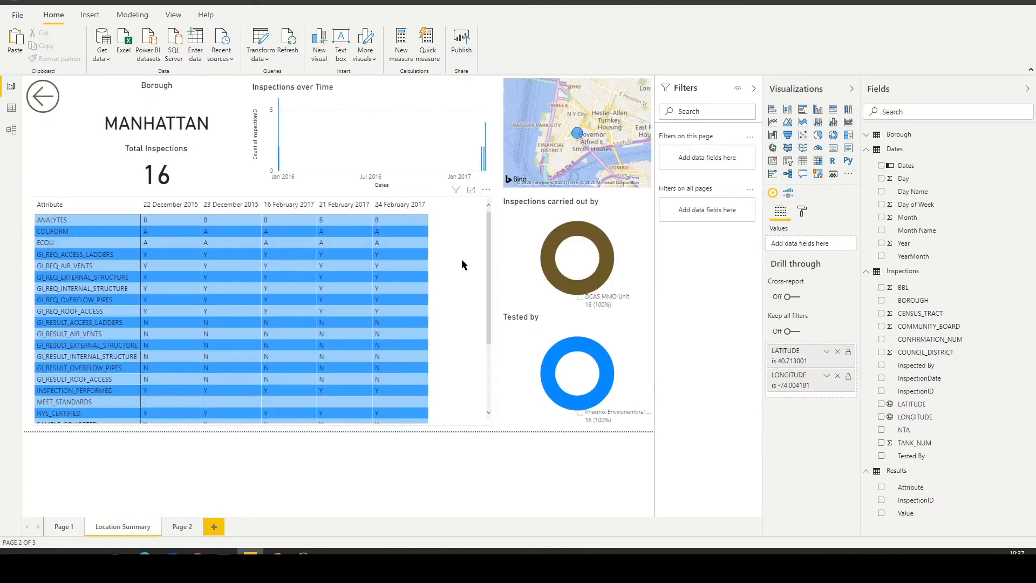
{"action": "scroll", "coordinate": [461, 260], "scroll_direction": "down", "scroll_amount": 3}
{"action": "scroll", "coordinate": [462, 260], "scroll_direction": "up", "scroll_amount": 3}
Break down the attribute matrix's InspectionDate columns by InspectionID, check the individual inspections, and remove InspectionID from the columns.
{"action": "left_click", "coordinate": [465, 261]}
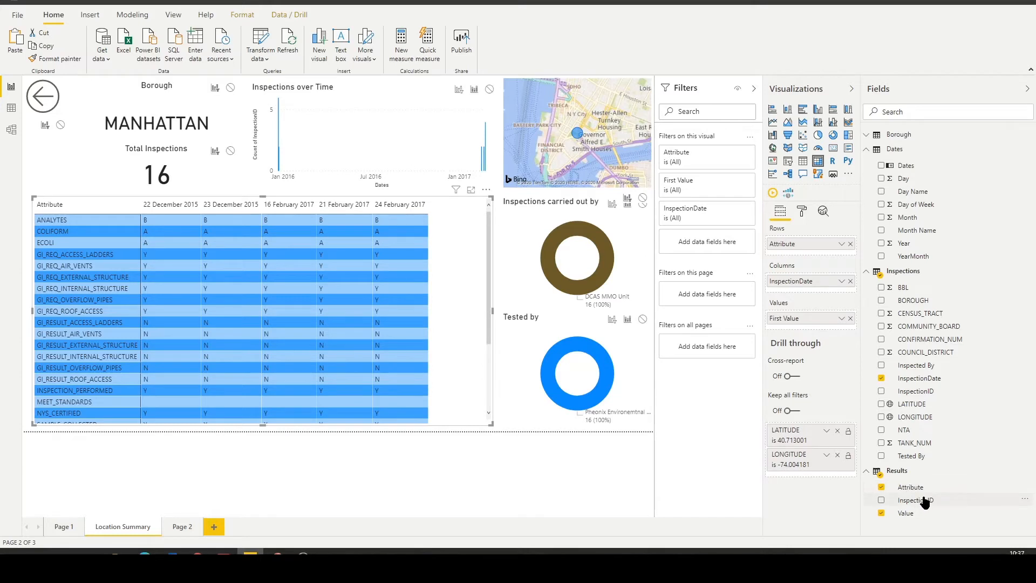
{"action": "left_click_drag", "start_coordinate": [930, 394], "coordinate": [833, 291]}
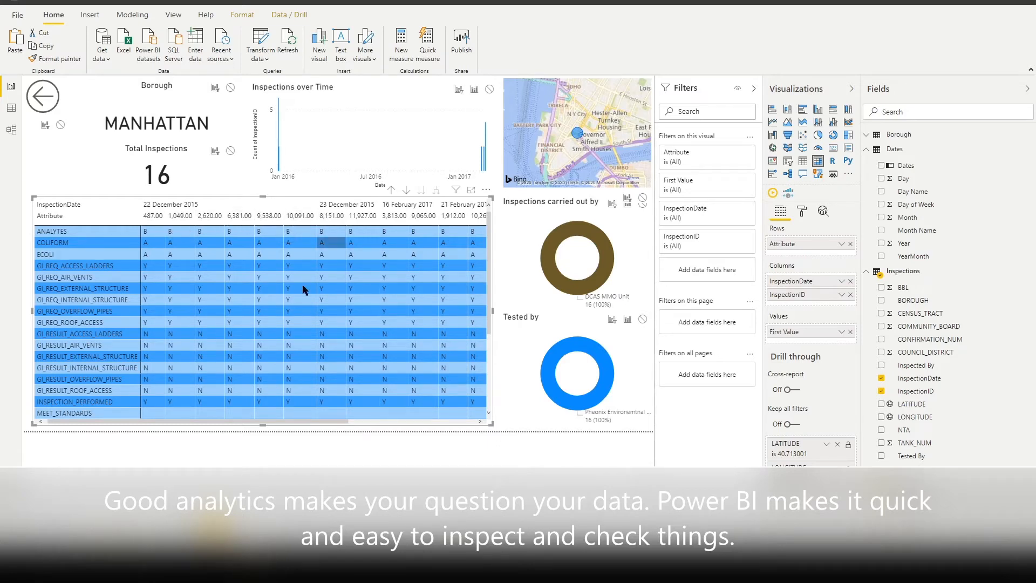
{"action": "left_click_drag", "start_coordinate": [277, 421], "coordinate": [237, 411]}
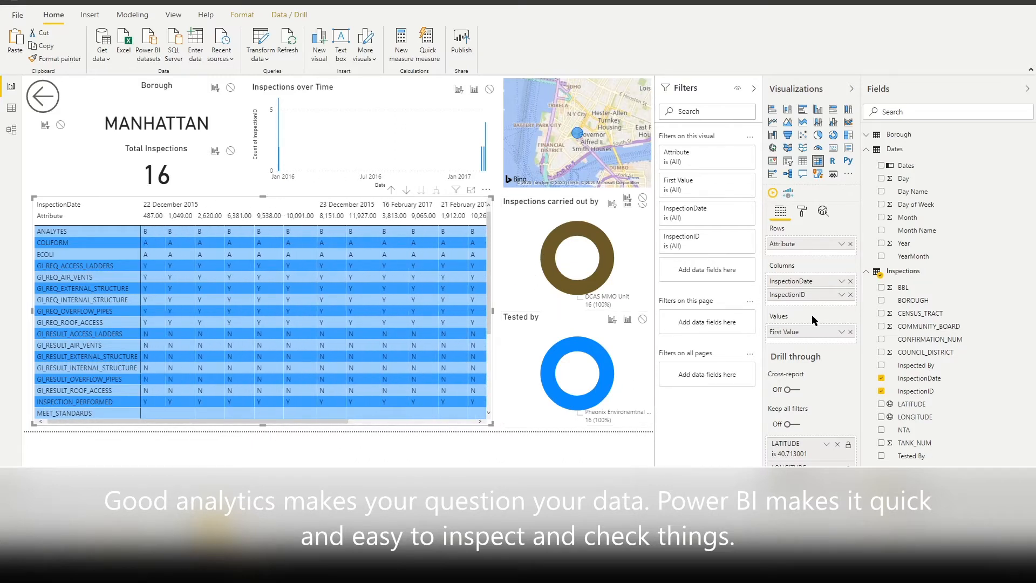
{"action": "left_click", "coordinate": [850, 295]}
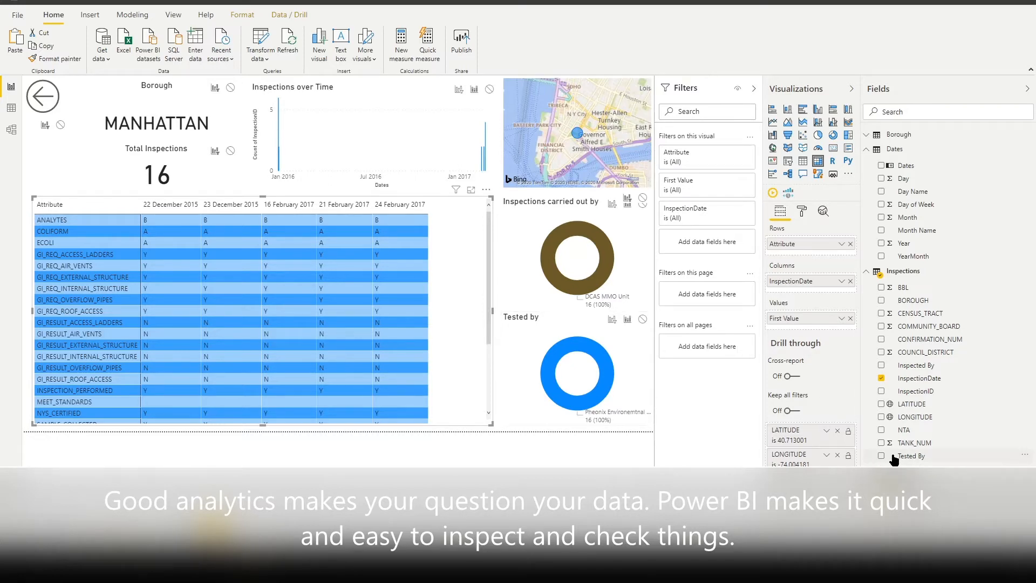
Add TANK_NUM beneath Attribute in the matrix rows, expand ANALYTES to check results per tank, and remove TANK_NUM.
{"action": "left_click_drag", "start_coordinate": [902, 443], "coordinate": [809, 257]}
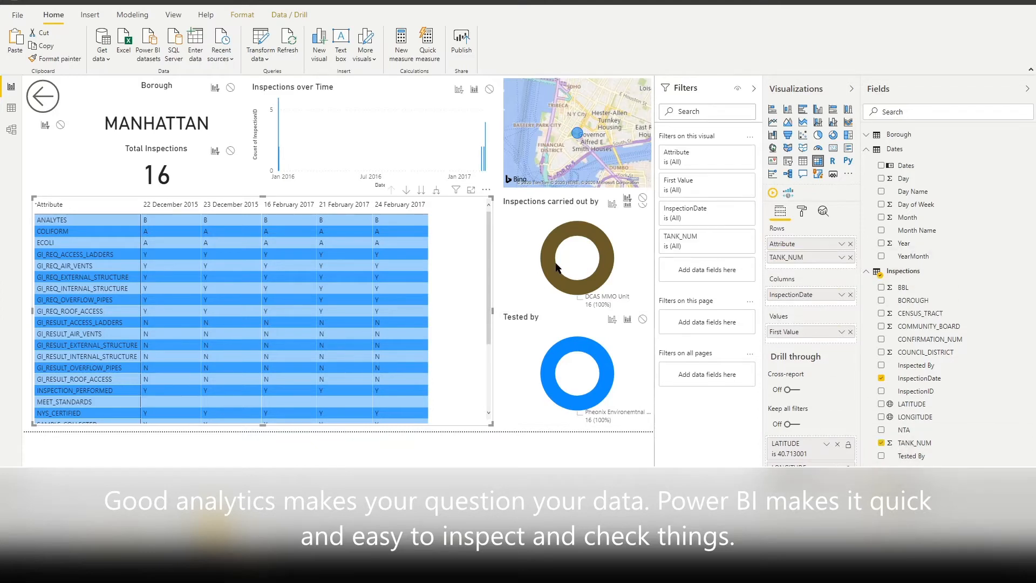
{"action": "left_click", "coordinate": [39, 220]}
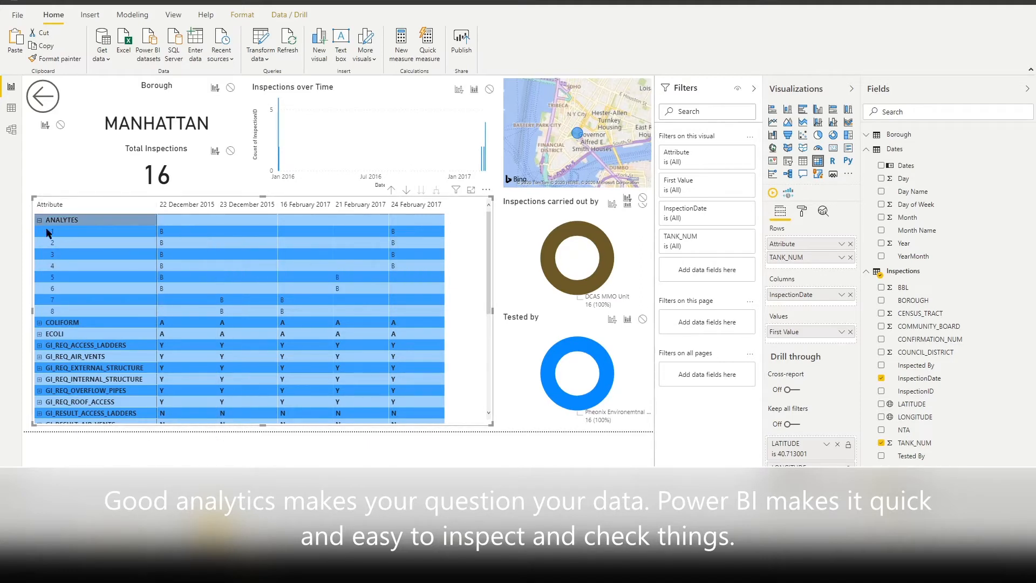
{"action": "left_click", "coordinate": [881, 442]}
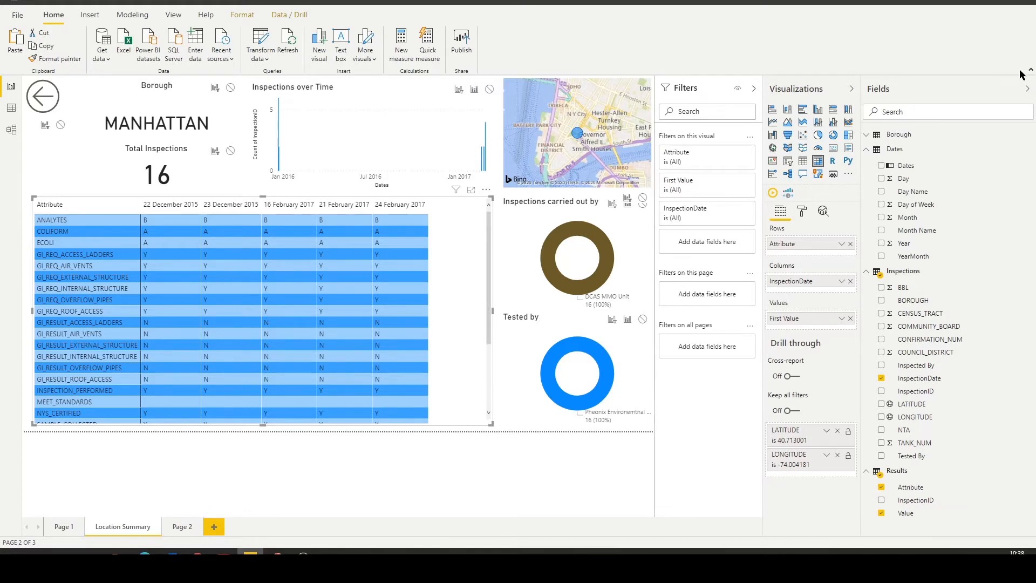
Collapse the Fields and Visualizations panes and return from the Location Summary to the main report page.
{"action": "left_click", "coordinate": [1026, 88]}
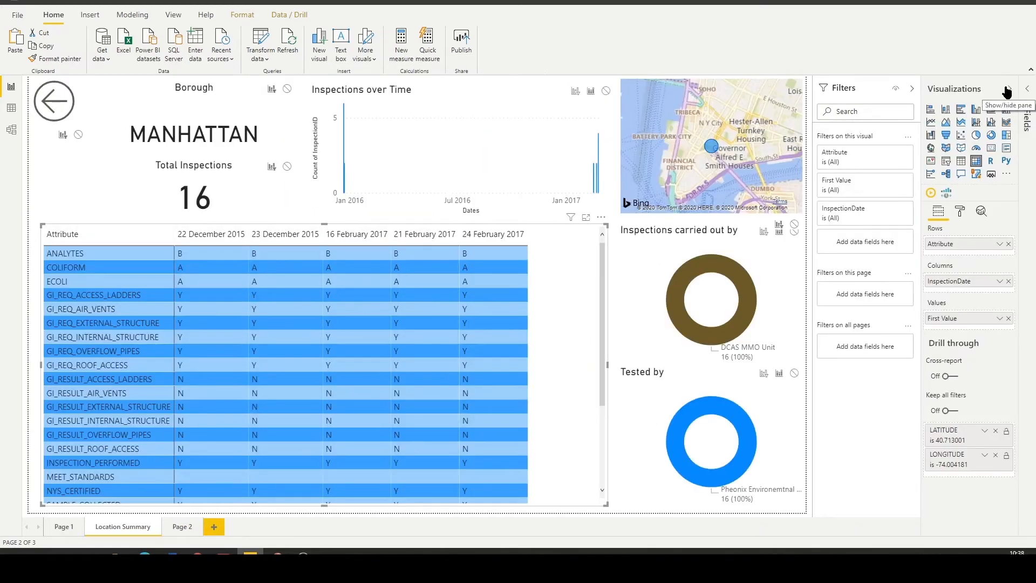
{"action": "left_click", "coordinate": [1008, 89]}
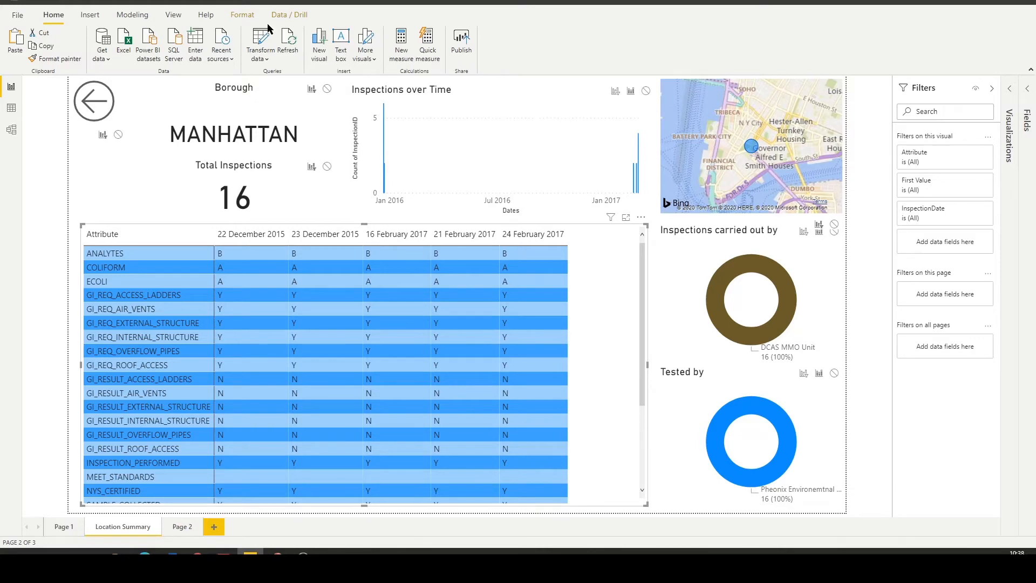
{"action": "left_click", "coordinate": [93, 100], "text": "ctrl"}
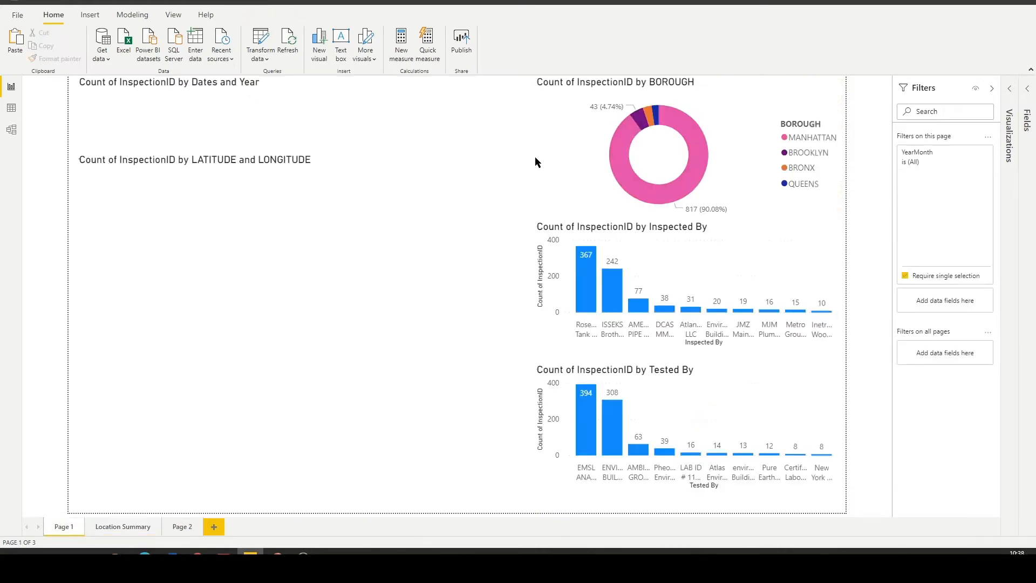
{"action": "mouse_move", "coordinate": [256, 432]}
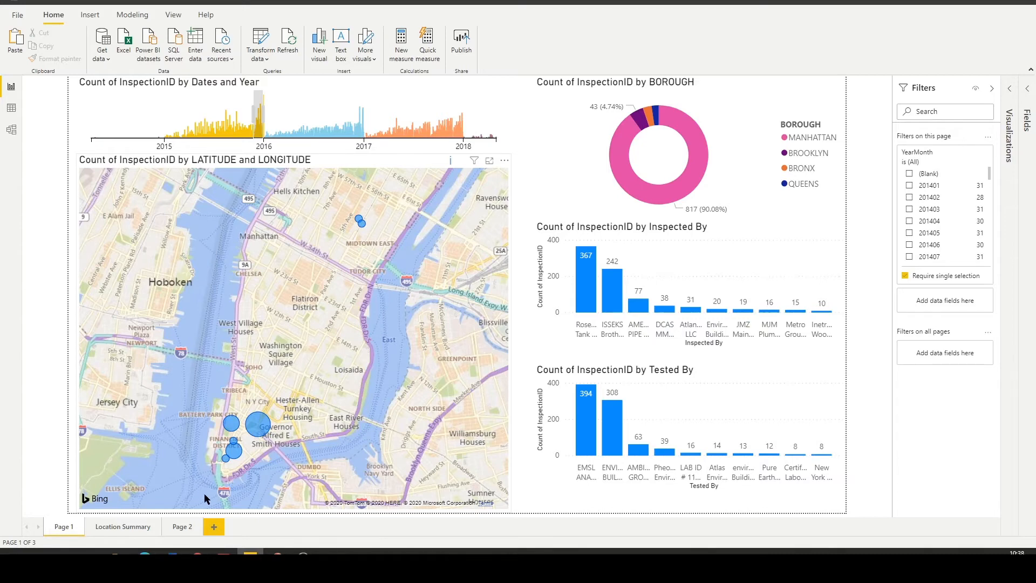
Add a Time Brush visual to the blank Page 2 and reshape it into a wide, short strip along the page's upper edge.
{"action": "left_click", "coordinate": [187, 525]}
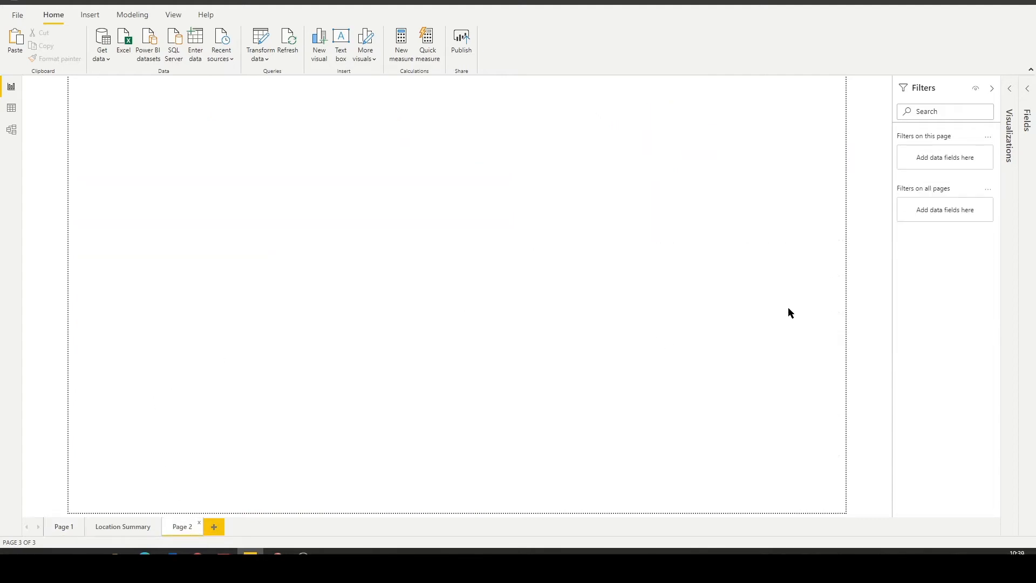
{"action": "left_click", "coordinate": [1008, 90]}
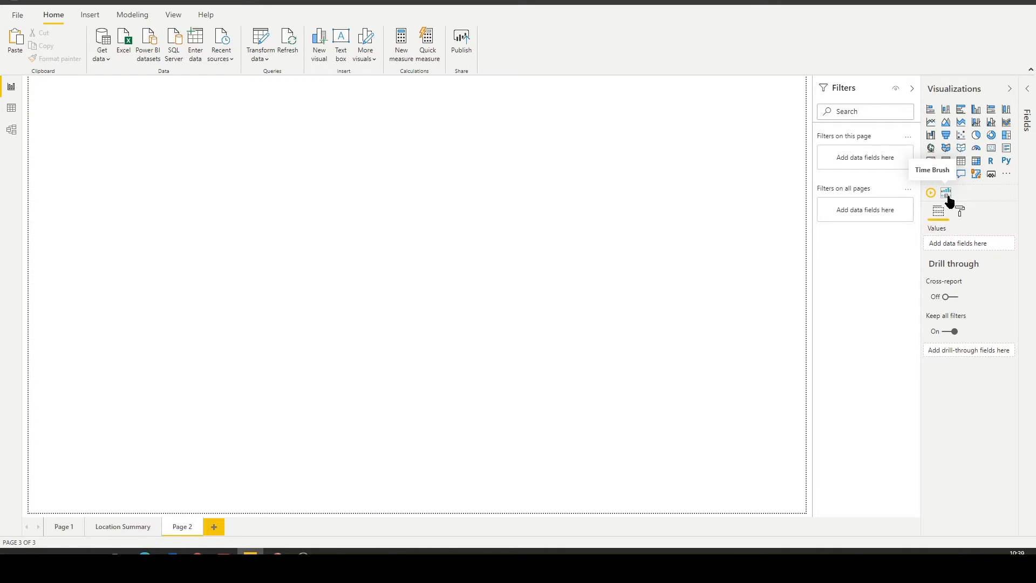
{"action": "left_click", "coordinate": [947, 195]}
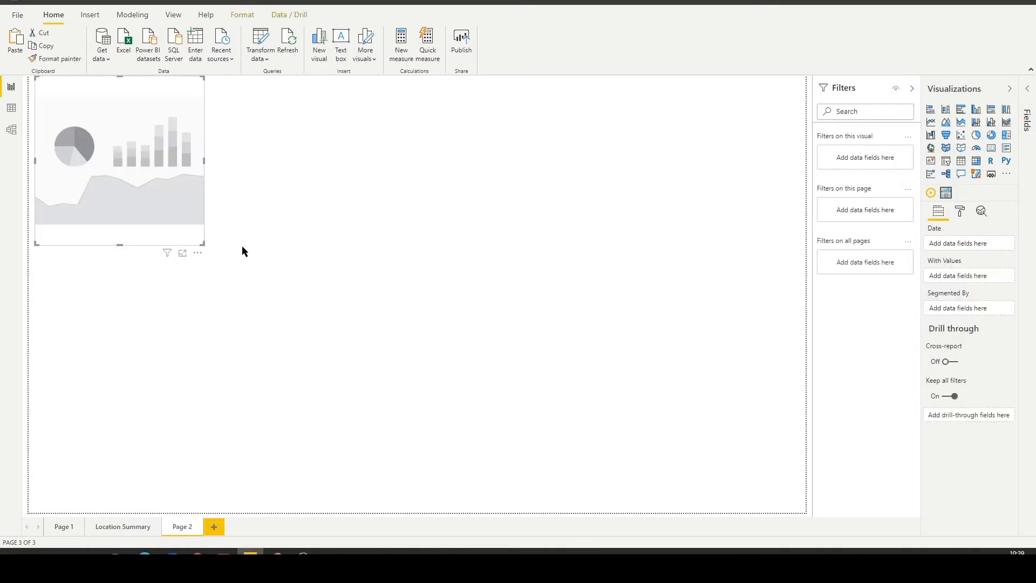
{"action": "left_click_drag", "start_coordinate": [203, 243], "coordinate": [312, 131]}
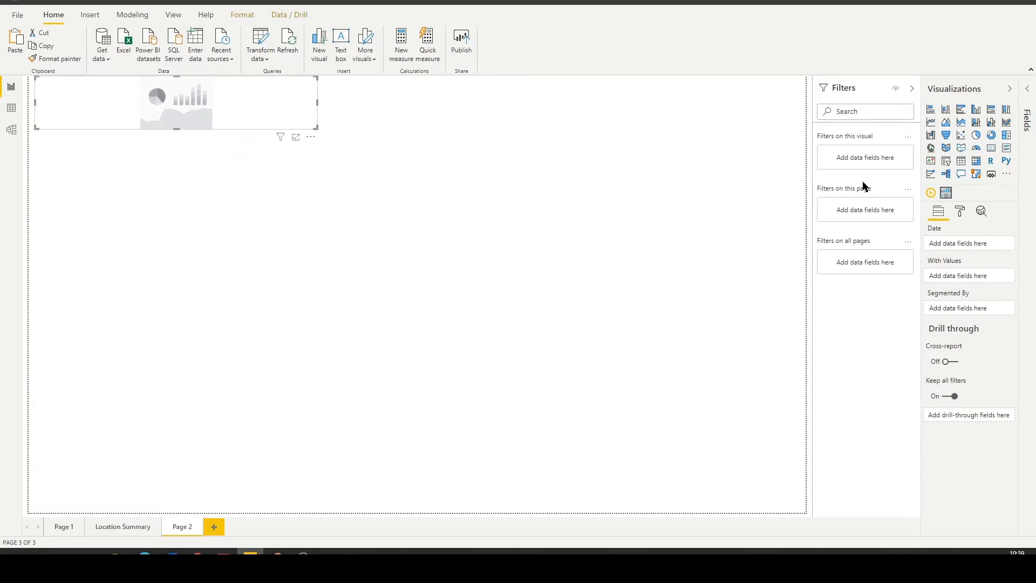
Assign Dates from the Dates table as the Time Brush's date and segment the visual by Year.
{"action": "left_click", "coordinate": [1026, 92]}
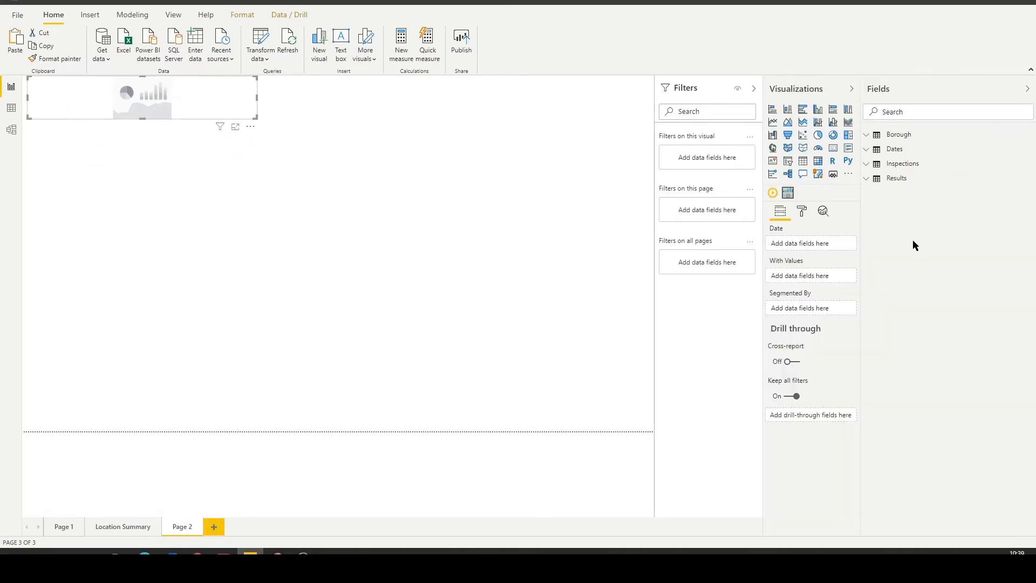
{"action": "left_click", "coordinate": [892, 149]}
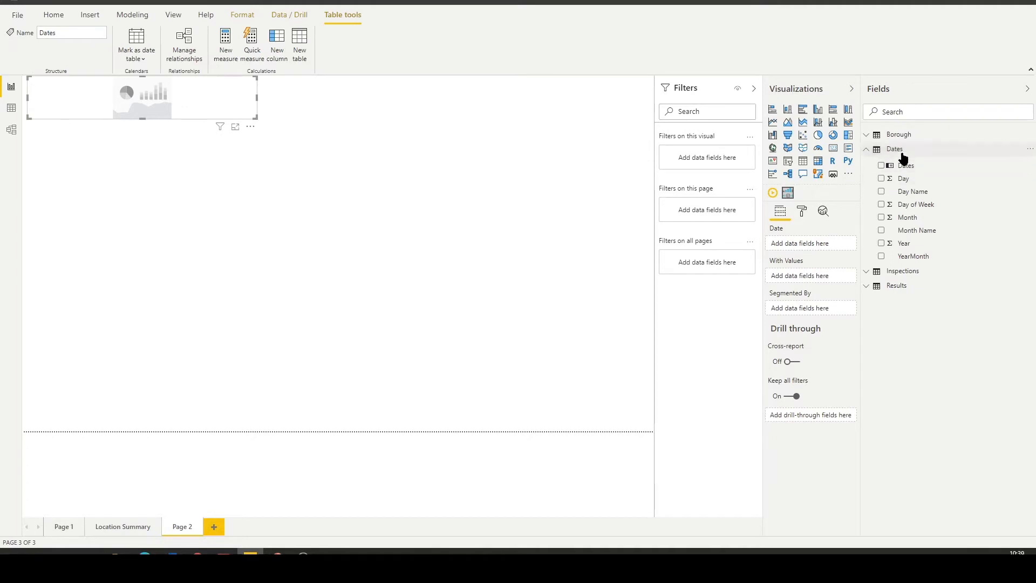
{"action": "left_click_drag", "start_coordinate": [900, 167], "coordinate": [809, 244]}
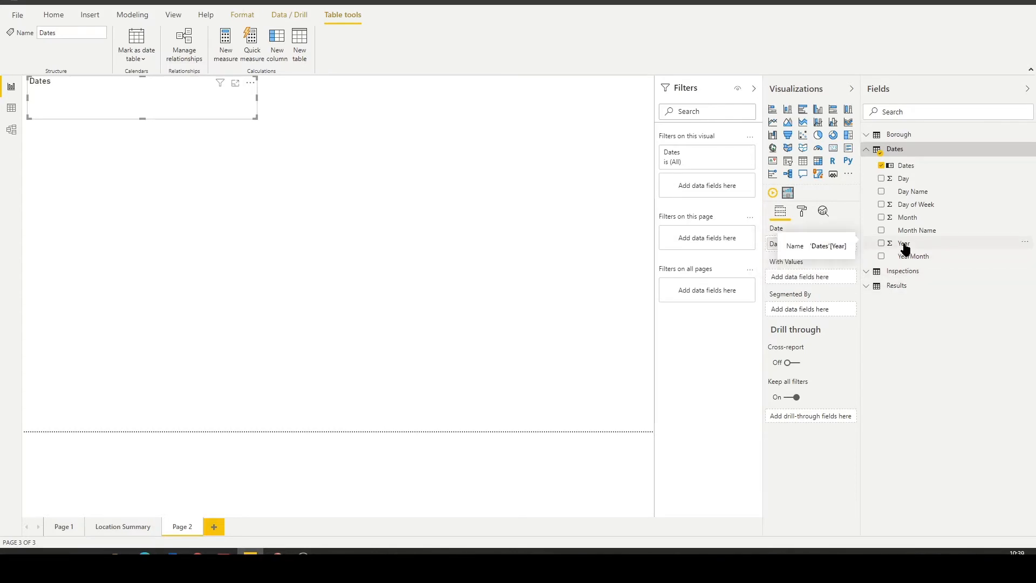
{"action": "left_click_drag", "start_coordinate": [904, 247], "coordinate": [815, 311]}
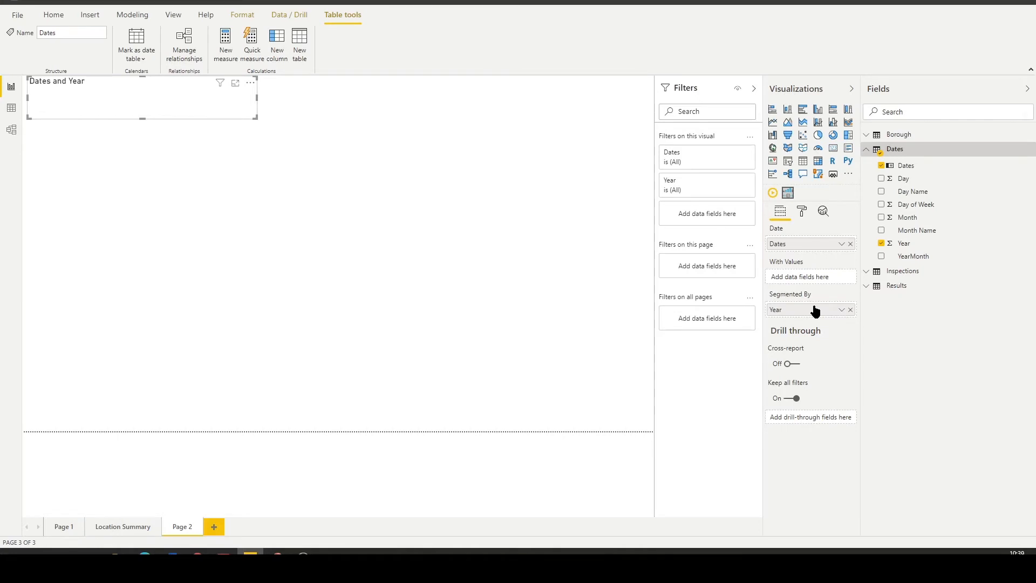
Use the count of InspectionID from the Inspections table as the Time Brush's values and enlarge the visual.
{"action": "left_click", "coordinate": [879, 271]}
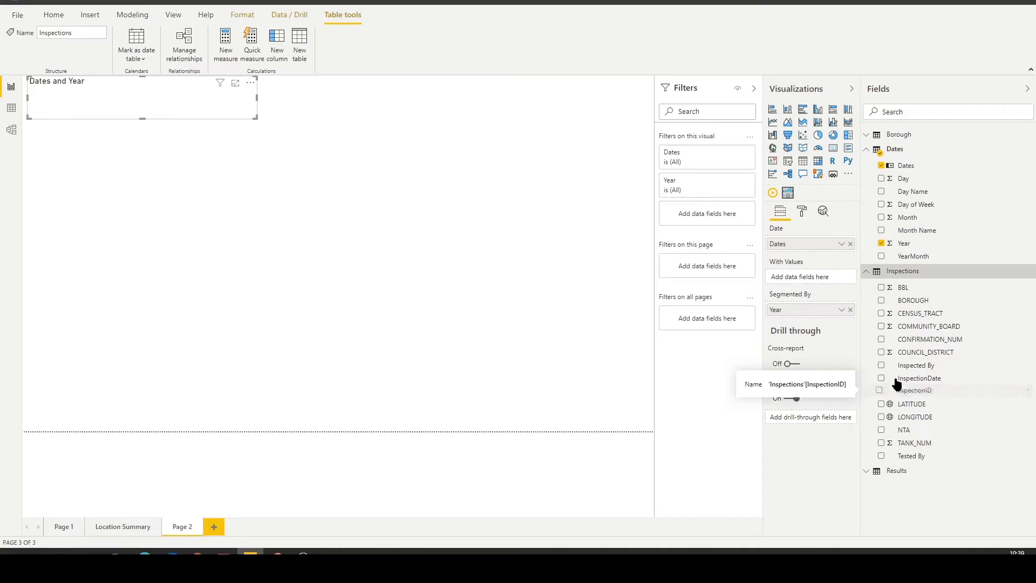
{"action": "left_click_drag", "start_coordinate": [896, 383], "coordinate": [814, 277]}
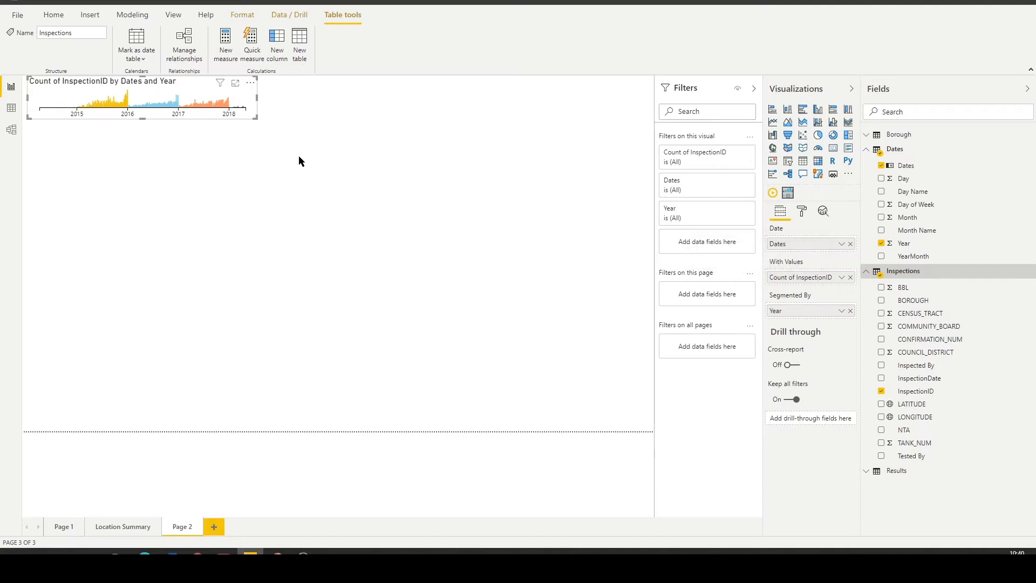
{"action": "left_click_drag", "start_coordinate": [255, 116], "coordinate": [313, 159]}
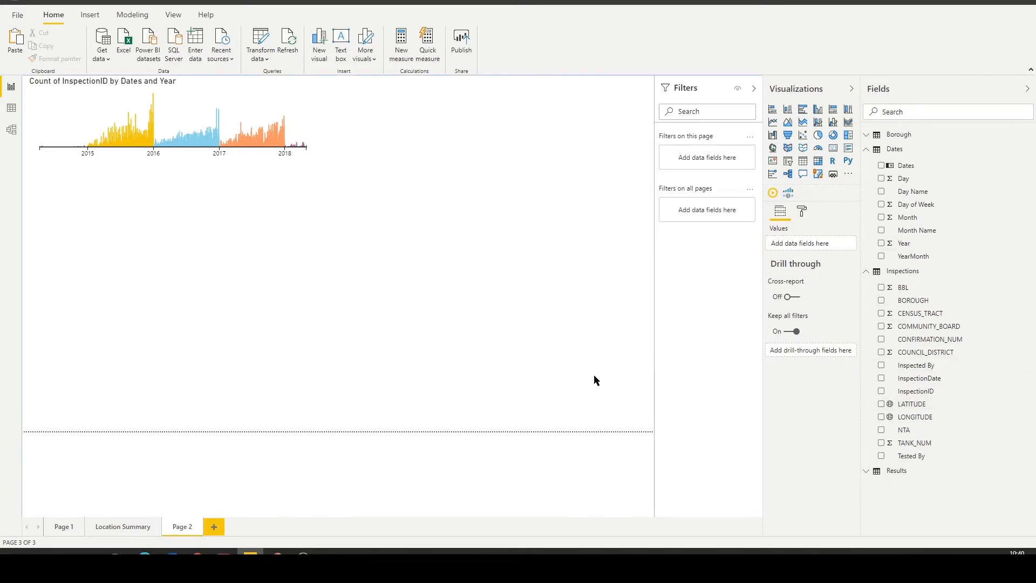
Create a map visual from the Inspections LATITUDE and LONGITUDE fields, with both set to Don't summarize.
{"action": "left_click", "coordinate": [881, 404]}
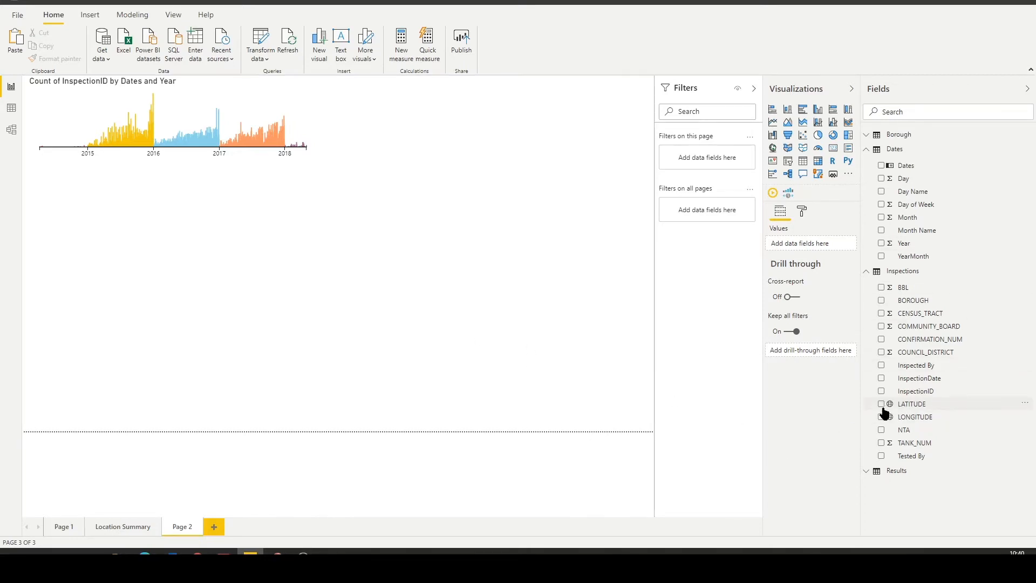
{"action": "left_click", "coordinate": [881, 416]}
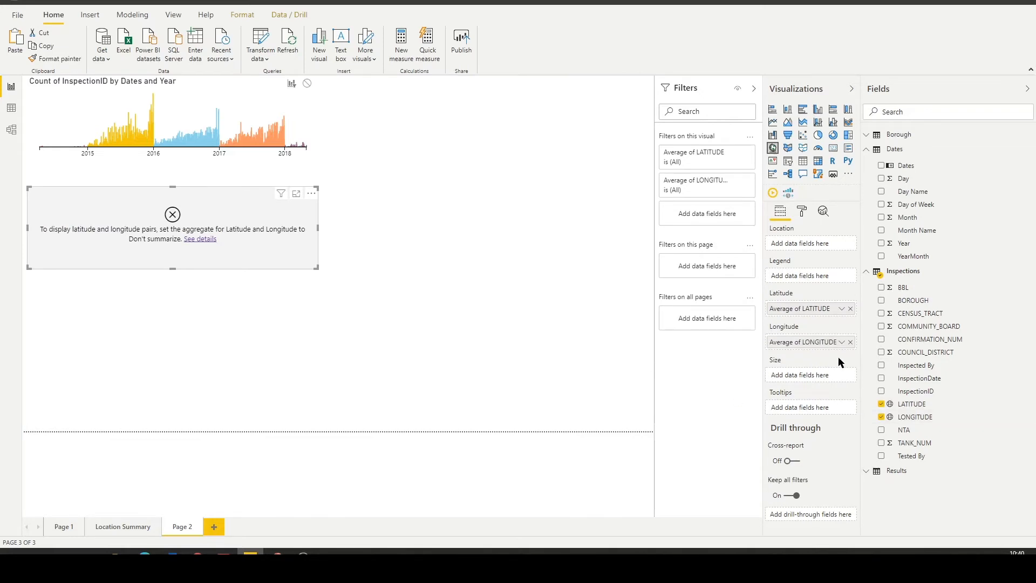
{"action": "left_click", "coordinate": [841, 308]}
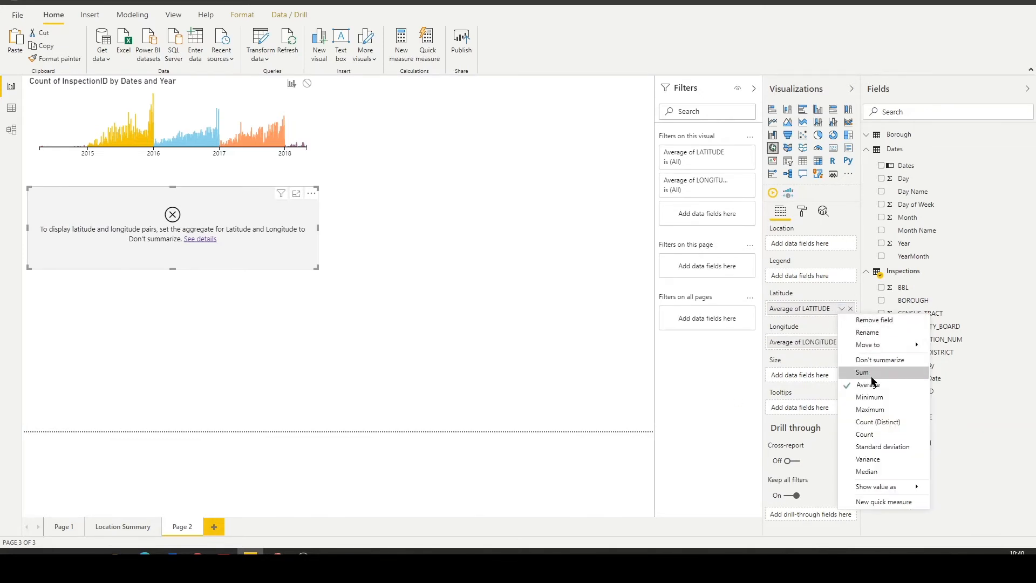
{"action": "left_click", "coordinate": [878, 361]}
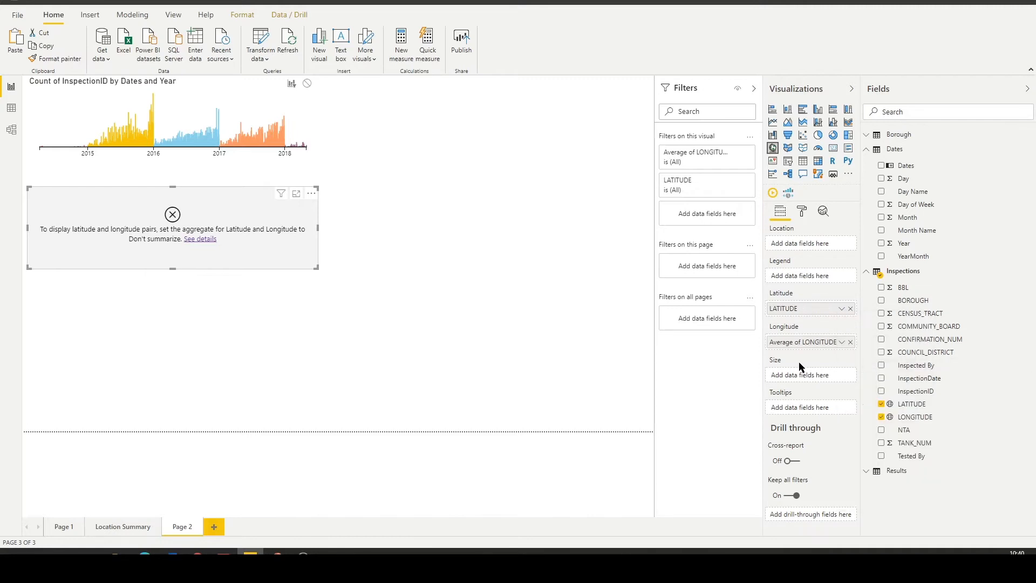
{"action": "left_click", "coordinate": [841, 342]}
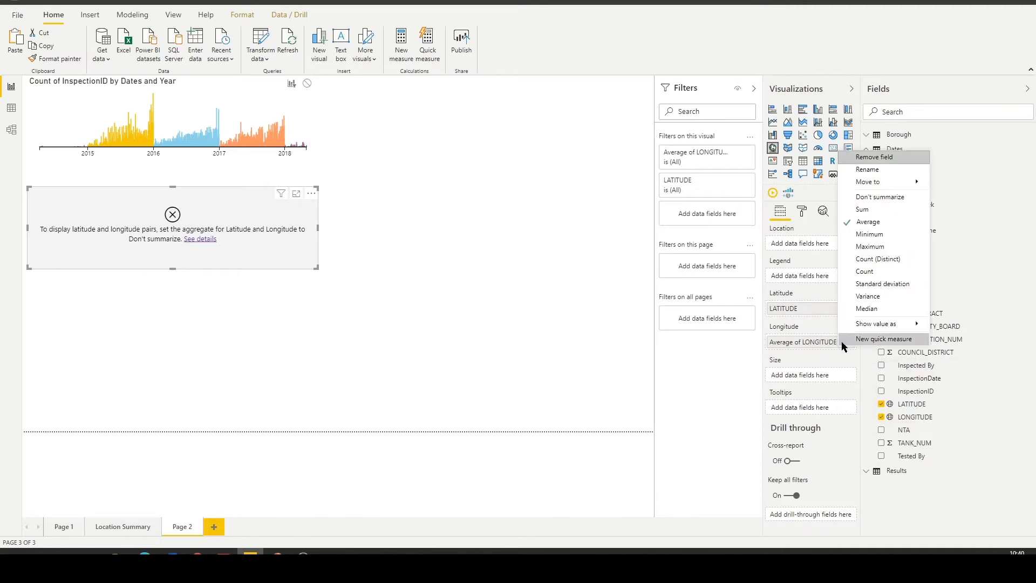
{"action": "left_click", "coordinate": [859, 199]}
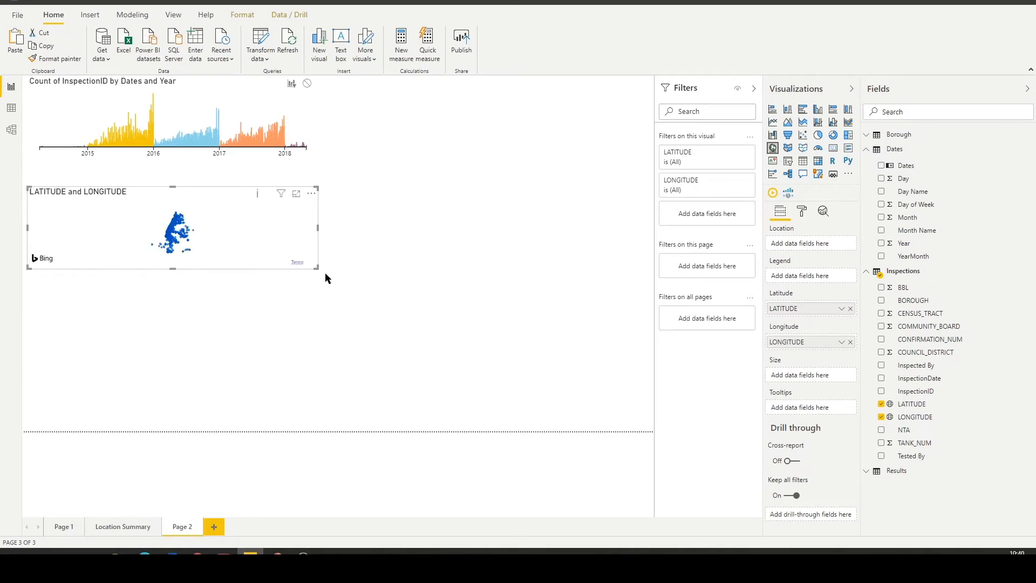
Enlarge the map visual to fill the space between the timeline and the page's lower edge, and inspect the New York locations.
{"action": "left_click_drag", "start_coordinate": [317, 266], "coordinate": [338, 430]}
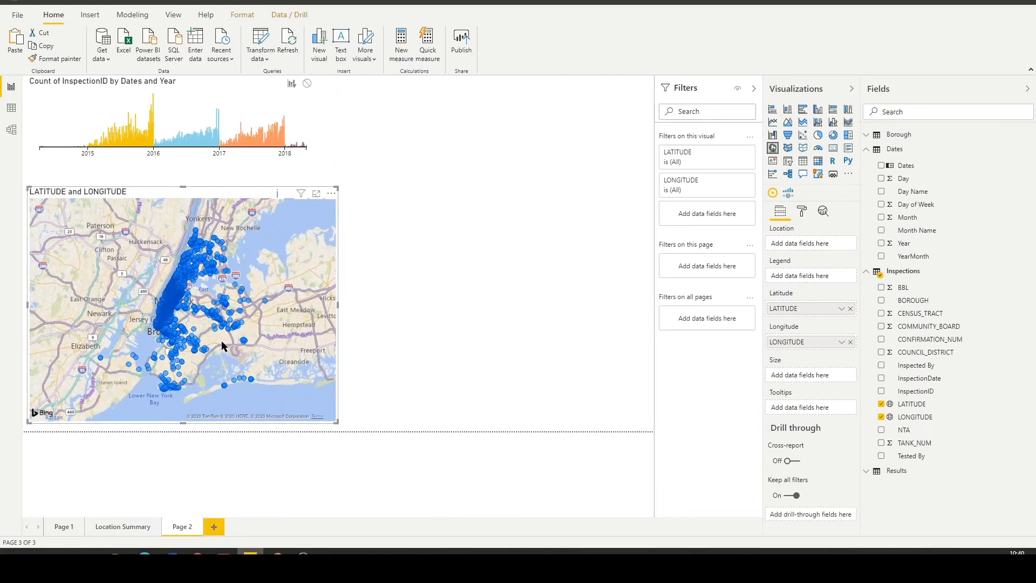
{"action": "scroll", "coordinate": [222, 339], "scroll_direction": "up", "scroll_amount": 3}
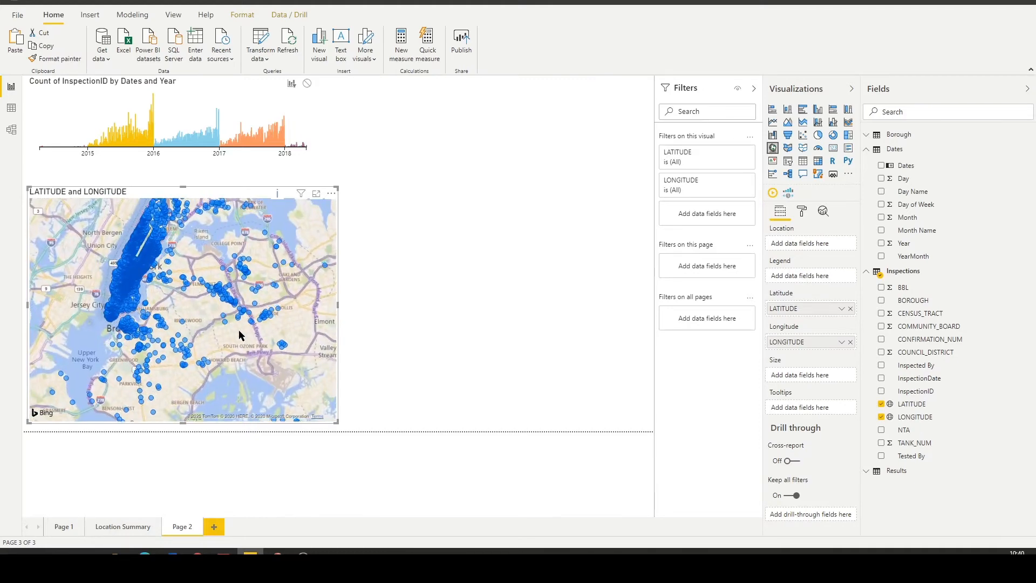
{"action": "left_click_drag", "start_coordinate": [194, 283], "coordinate": [238, 329]}
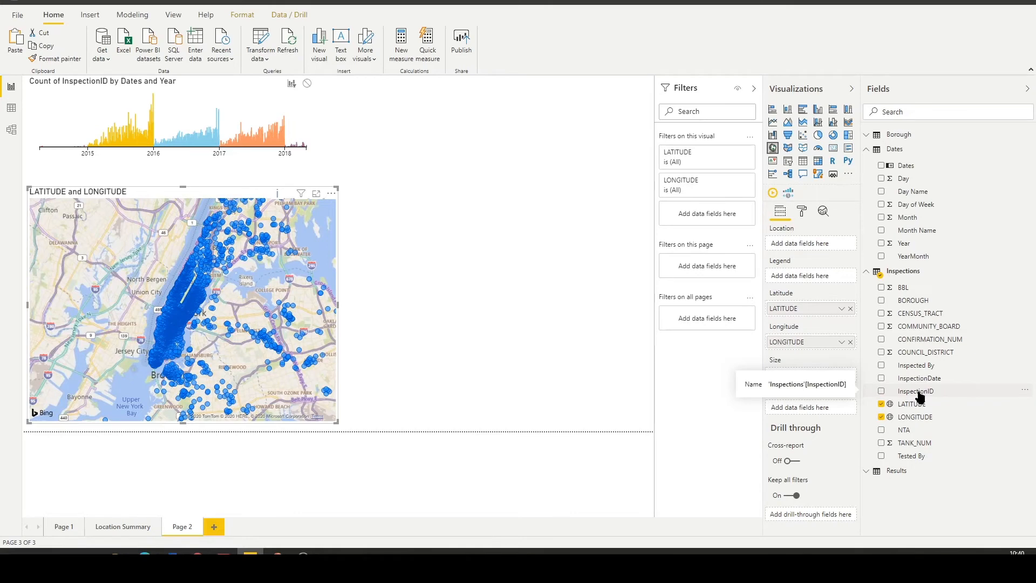
Size the map bubbles by the count of InspectionID and extend the map upward to just below the timeline.
{"action": "left_click_drag", "start_coordinate": [919, 397], "coordinate": [813, 378]}
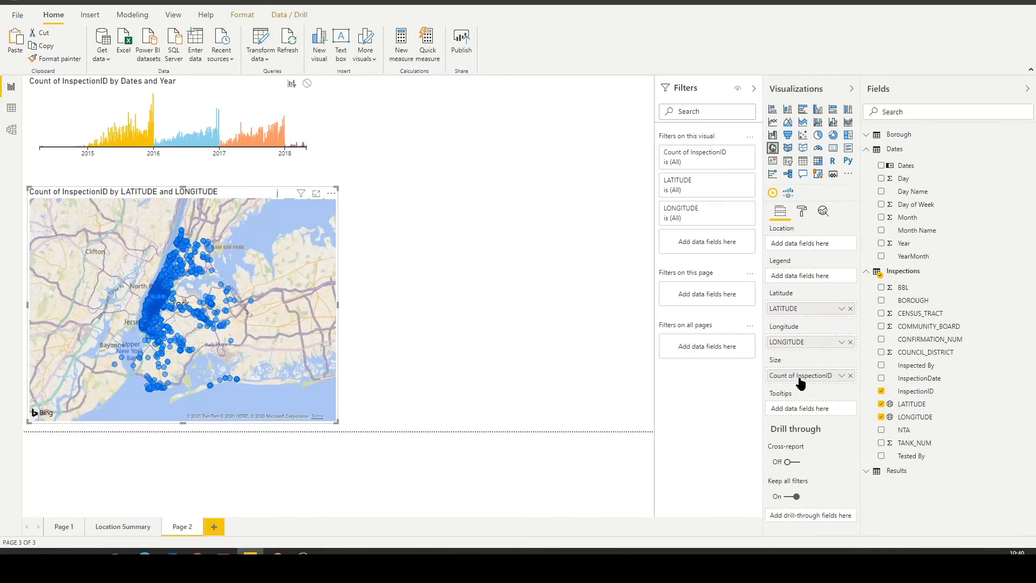
{"action": "left_click", "coordinate": [841, 376]}
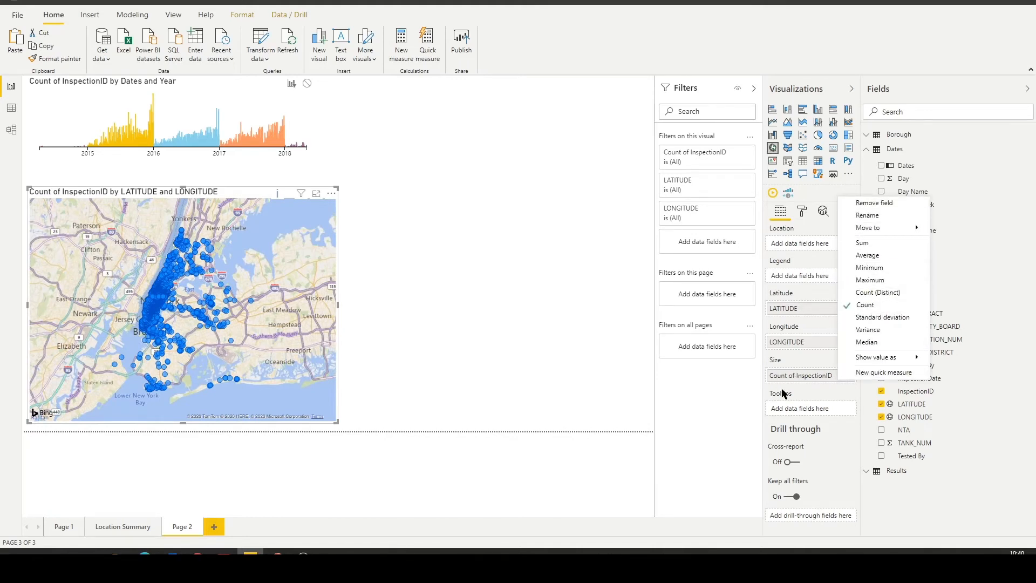
{"action": "left_click", "coordinate": [760, 386]}
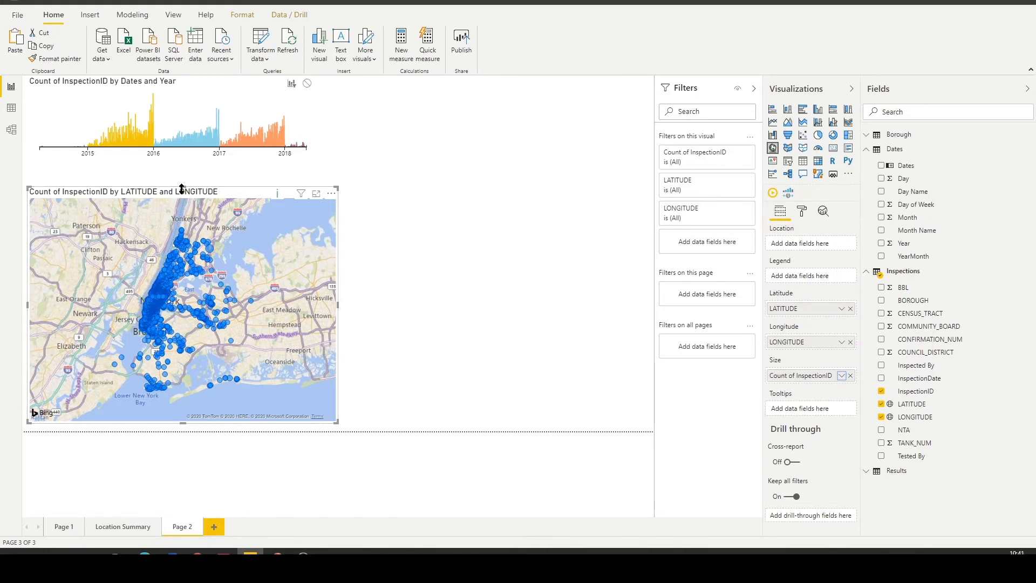
{"action": "left_click_drag", "start_coordinate": [183, 186], "coordinate": [182, 175]}
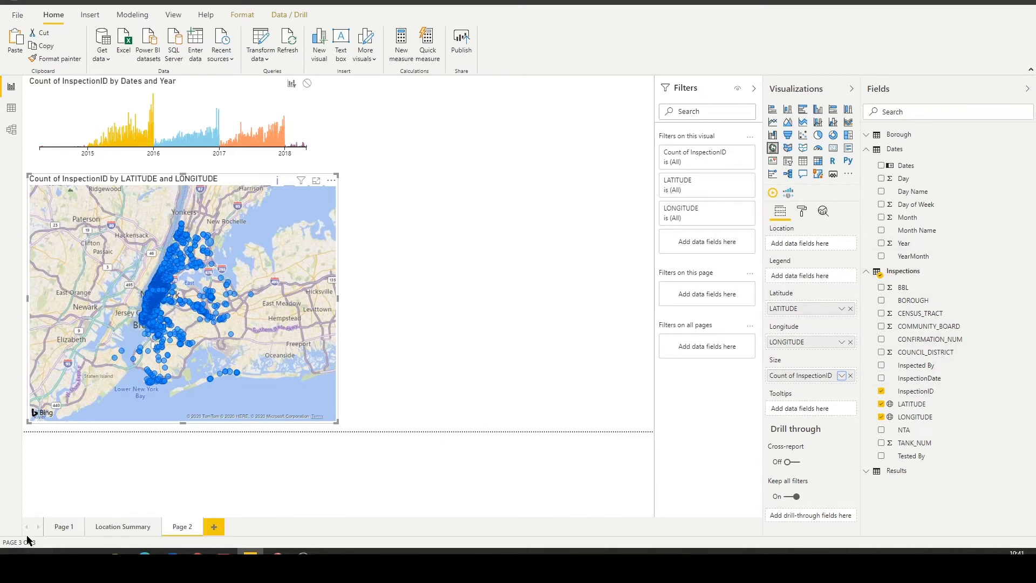
On Page 1, try the Inspected By chart as a donut and a pie, and convert it to a clustered column chart.
{"action": "left_click", "coordinate": [60, 527]}
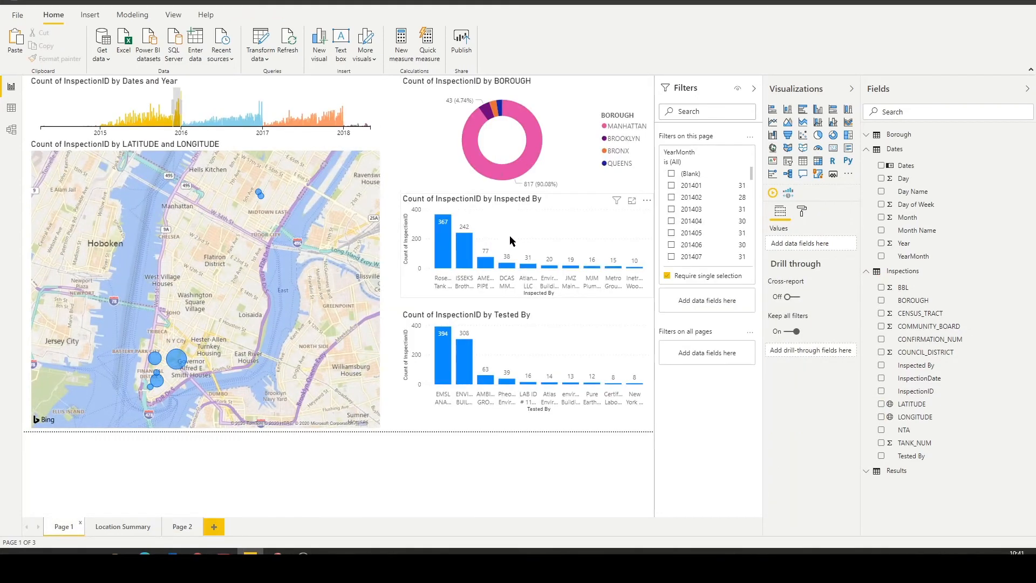
{"action": "left_click", "coordinate": [554, 204]}
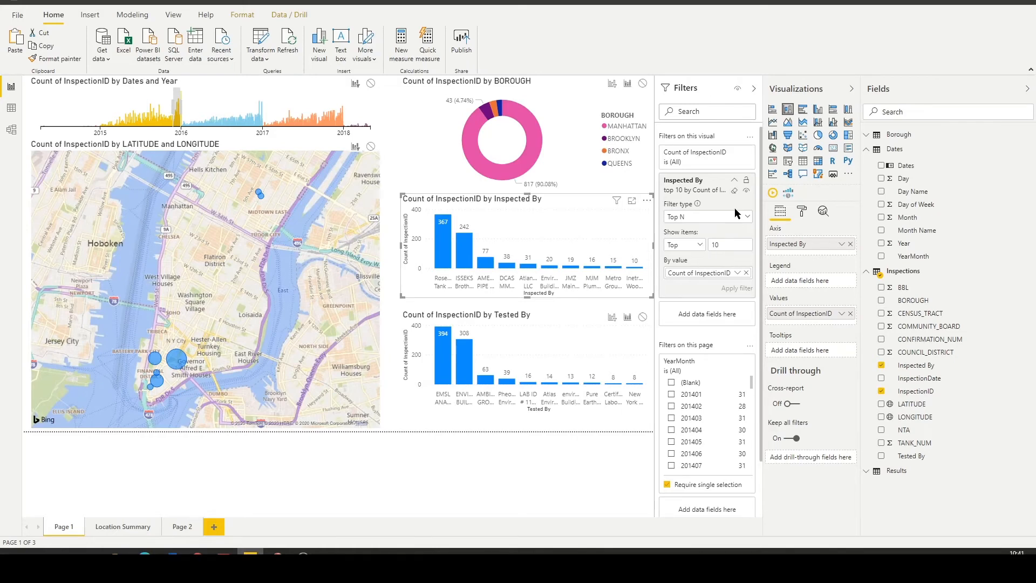
{"action": "mouse_move", "coordinate": [485, 269]}
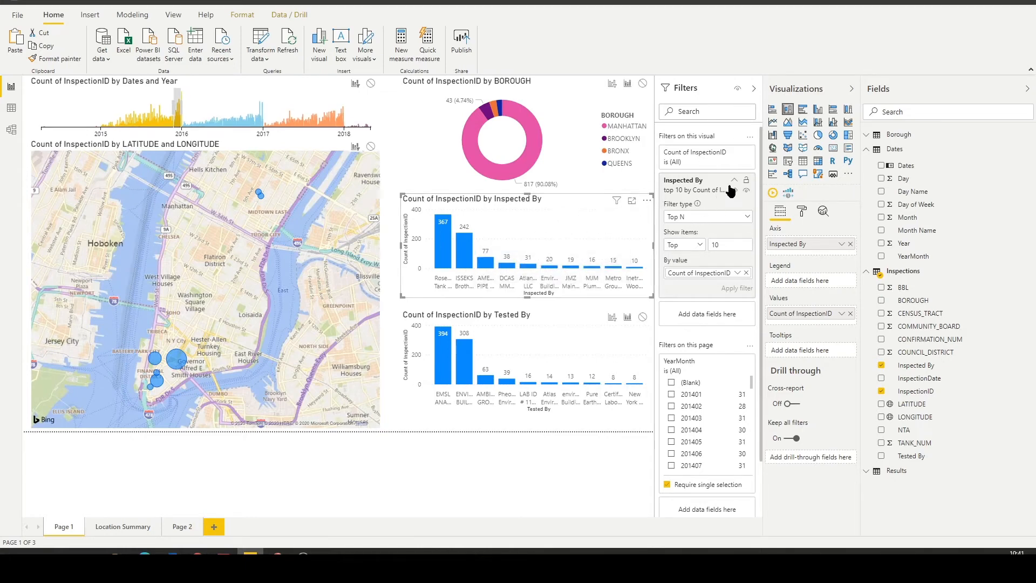
{"action": "left_click", "coordinate": [833, 135]}
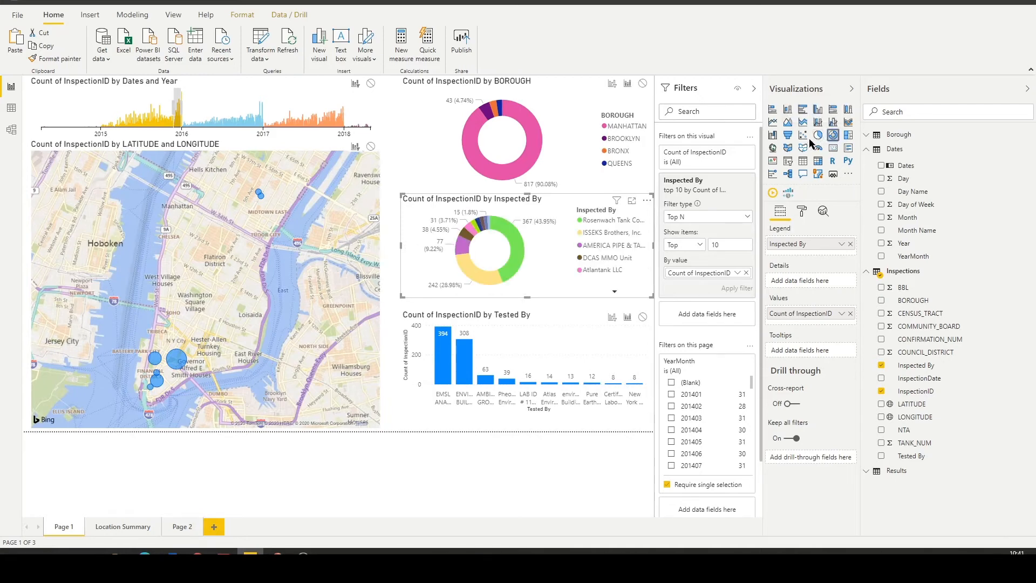
{"action": "left_click", "coordinate": [819, 137]}
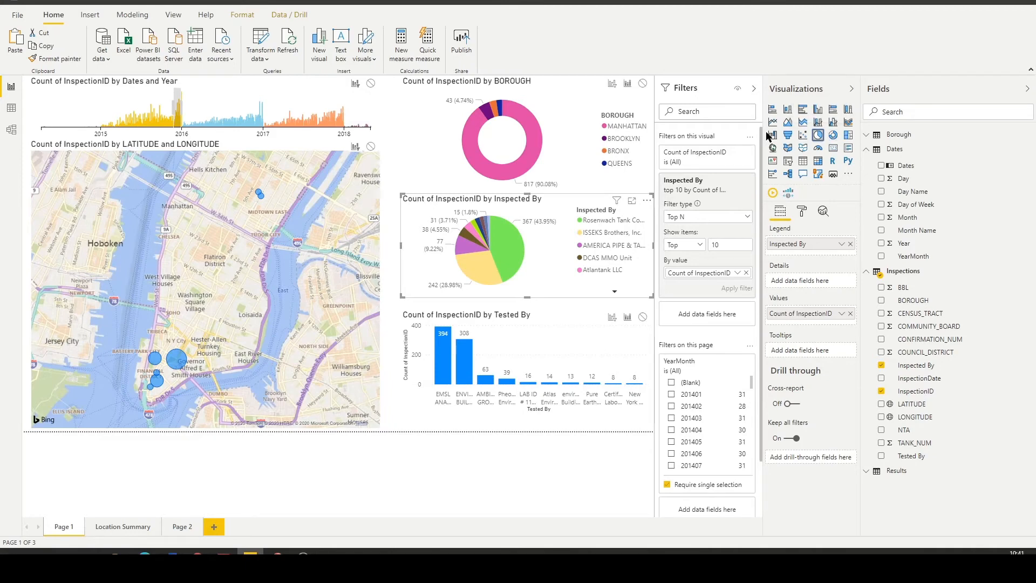
{"action": "left_click", "coordinate": [818, 109]}
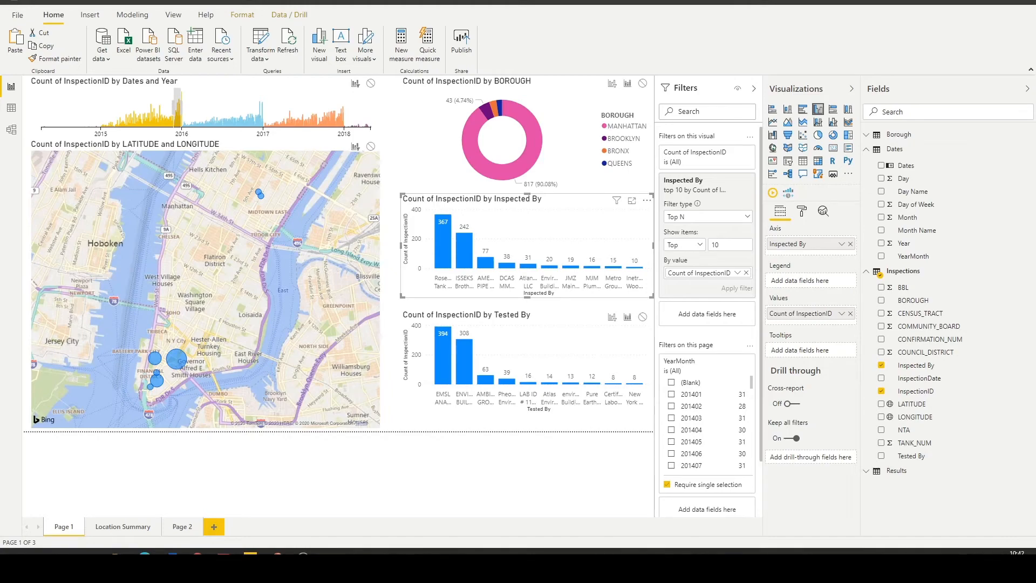
Switch to the NewYorkSupportData.xlsx workbook in Excel and examine how inspection firm name variants map to standardized names on the Inspected By sheet.
{"action": "left_click", "coordinate": [330, 551]}
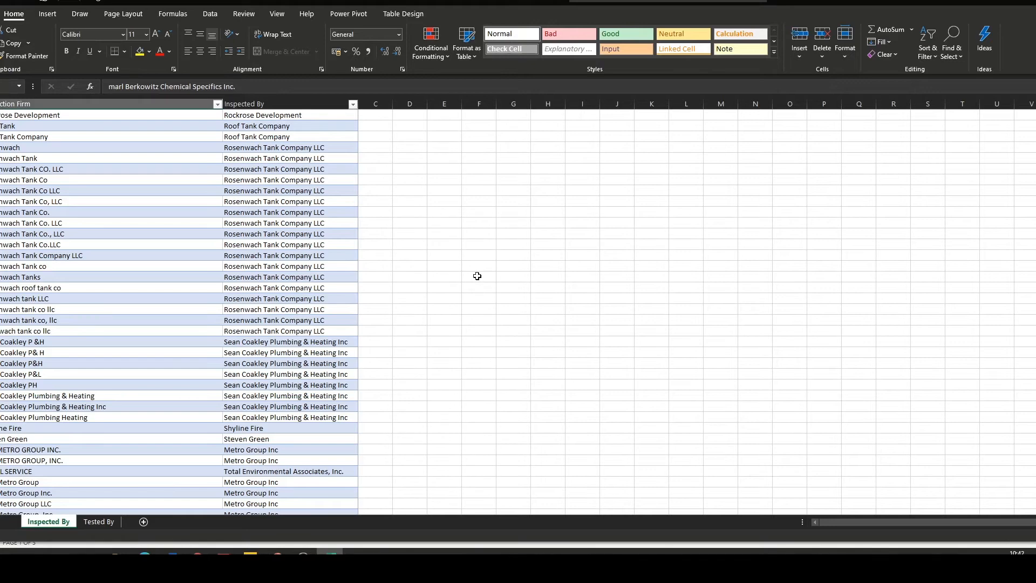
{"action": "left_click", "coordinate": [514, 394]}
{"action": "scroll", "coordinate": [410, 347], "scroll_direction": "up", "scroll_amount": 11}
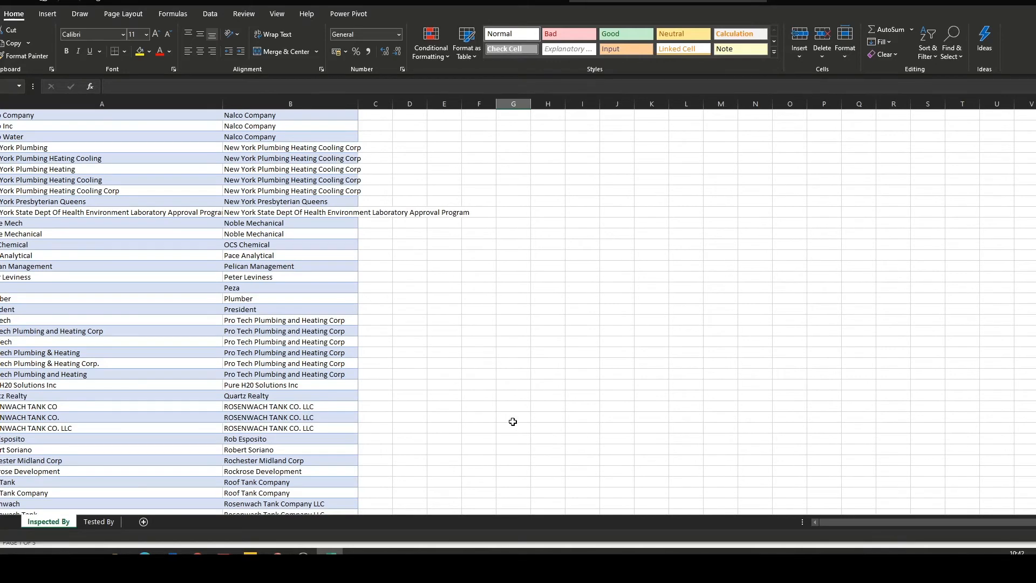
{"action": "scroll", "coordinate": [484, 415], "scroll_direction": "up", "scroll_amount": 3}
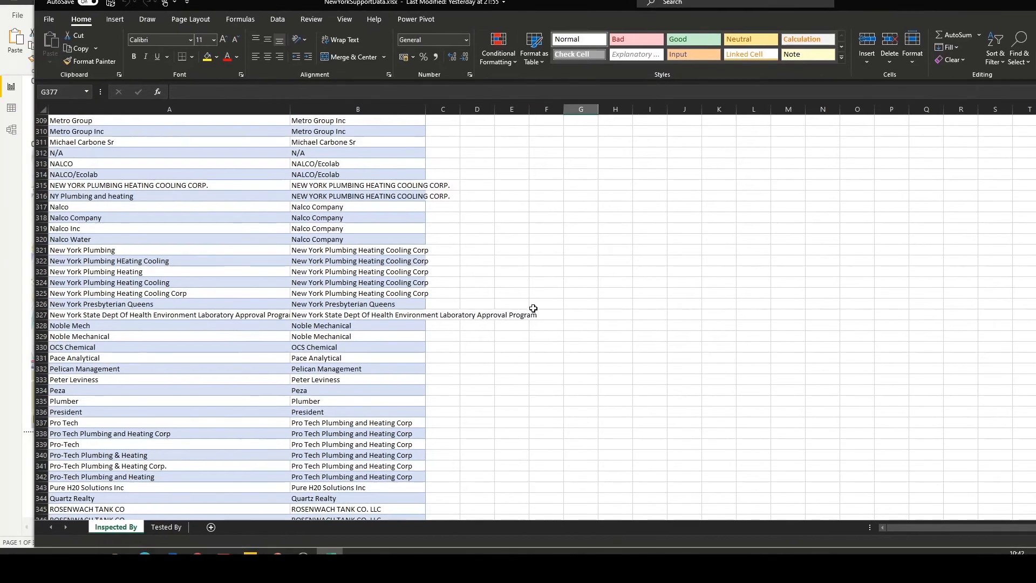
{"action": "scroll", "coordinate": [530, 310], "scroll_direction": "down", "scroll_amount": 4}
{"action": "scroll", "coordinate": [272, 428], "scroll_direction": "up", "scroll_amount": 3}
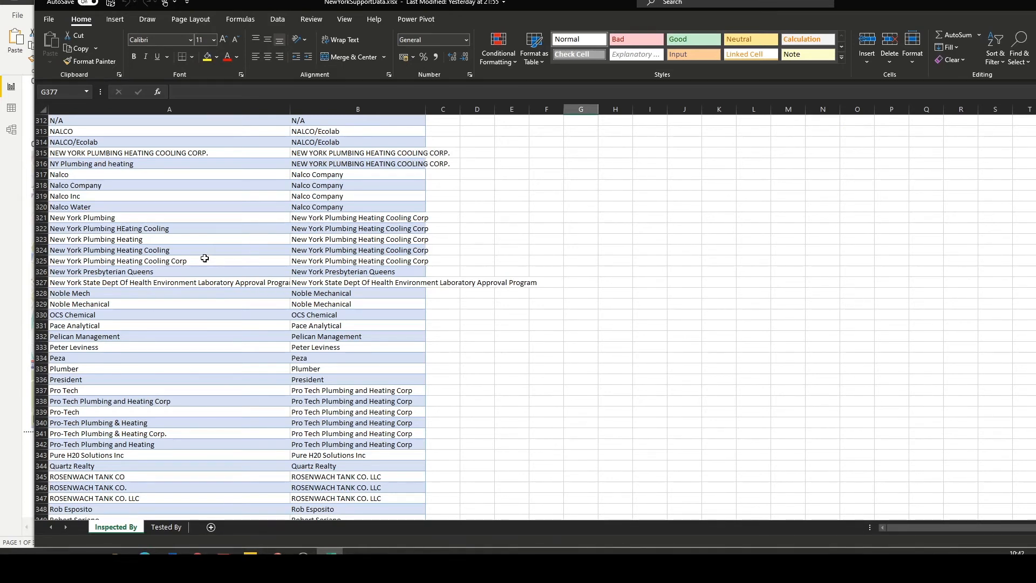
{"action": "scroll", "coordinate": [203, 260], "scroll_direction": "up", "scroll_amount": 9}
{"action": "scroll", "coordinate": [203, 267], "scroll_direction": "up", "scroll_amount": 13}
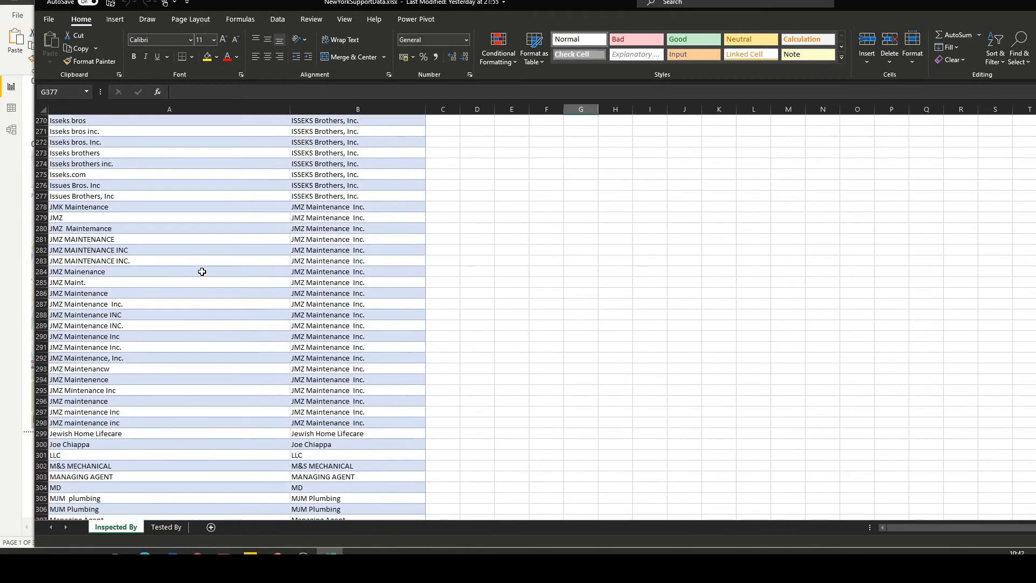
{"action": "scroll", "coordinate": [222, 263], "scroll_direction": "up", "scroll_amount": 3}
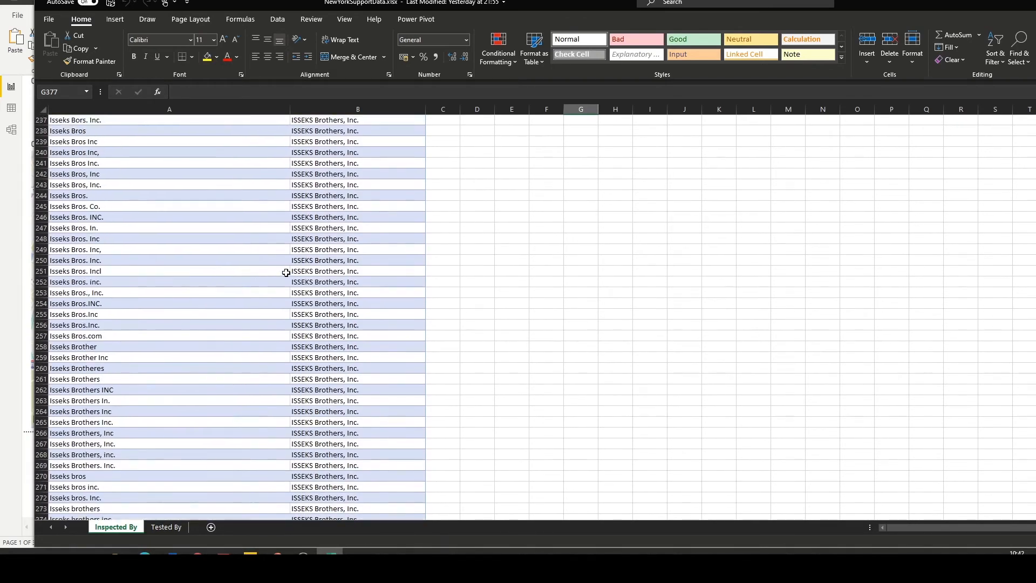
{"action": "scroll", "coordinate": [330, 198], "scroll_direction": "up", "scroll_amount": 14}
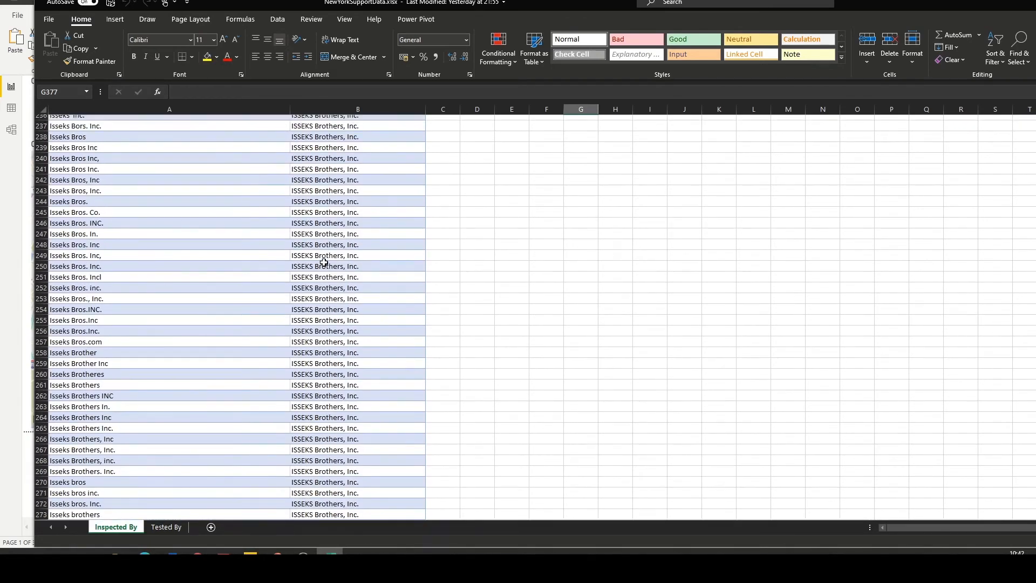
{"action": "scroll", "coordinate": [323, 263], "scroll_direction": "up", "scroll_amount": 3}
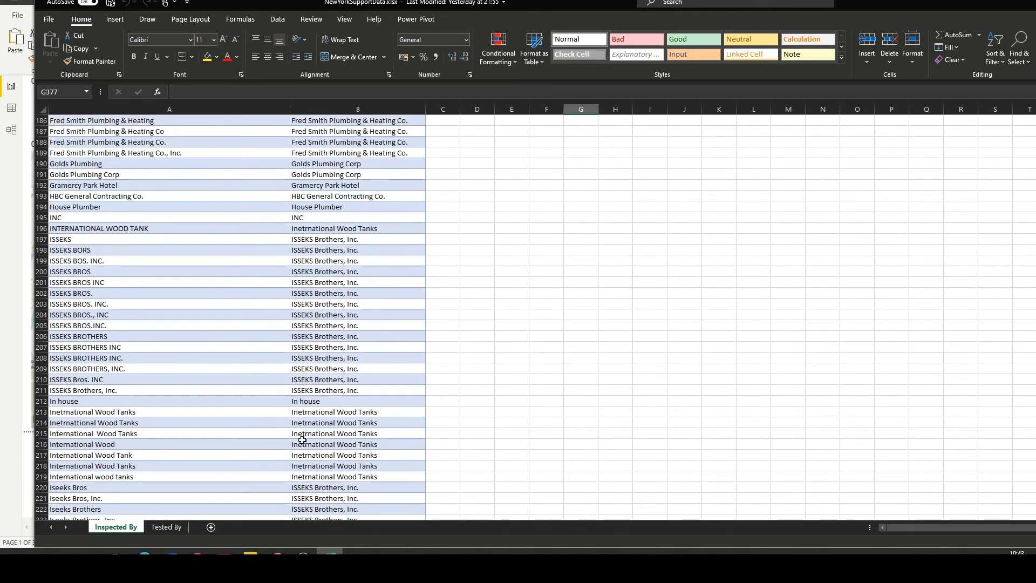
{"action": "scroll", "coordinate": [304, 425], "scroll_direction": "up", "scroll_amount": 5}
{"action": "scroll", "coordinate": [317, 316], "scroll_direction": "up", "scroll_amount": 6}
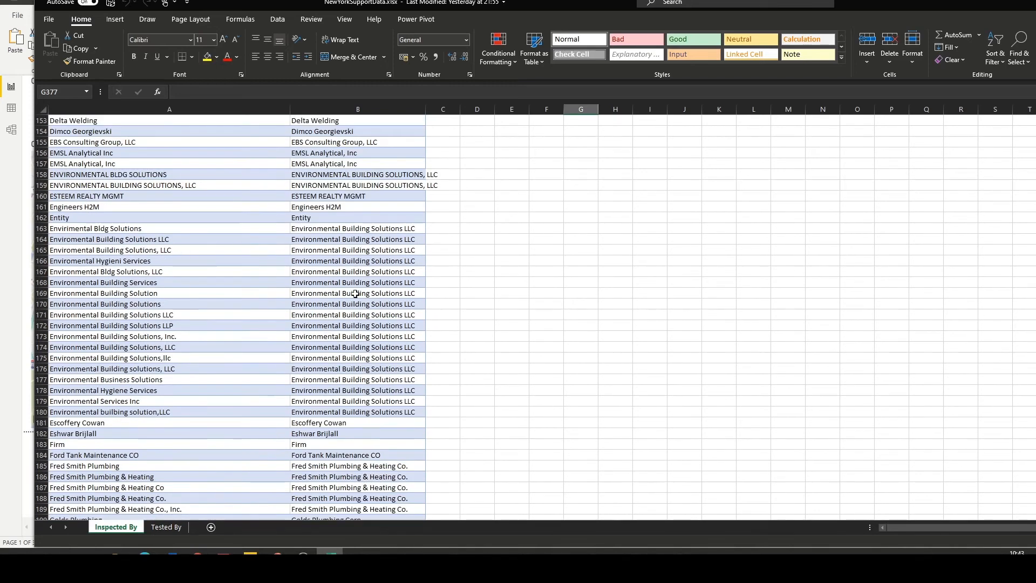
{"action": "scroll", "coordinate": [353, 263], "scroll_direction": "up", "scroll_amount": 3}
{"action": "scroll", "coordinate": [353, 263], "scroll_direction": "up", "scroll_amount": 3}
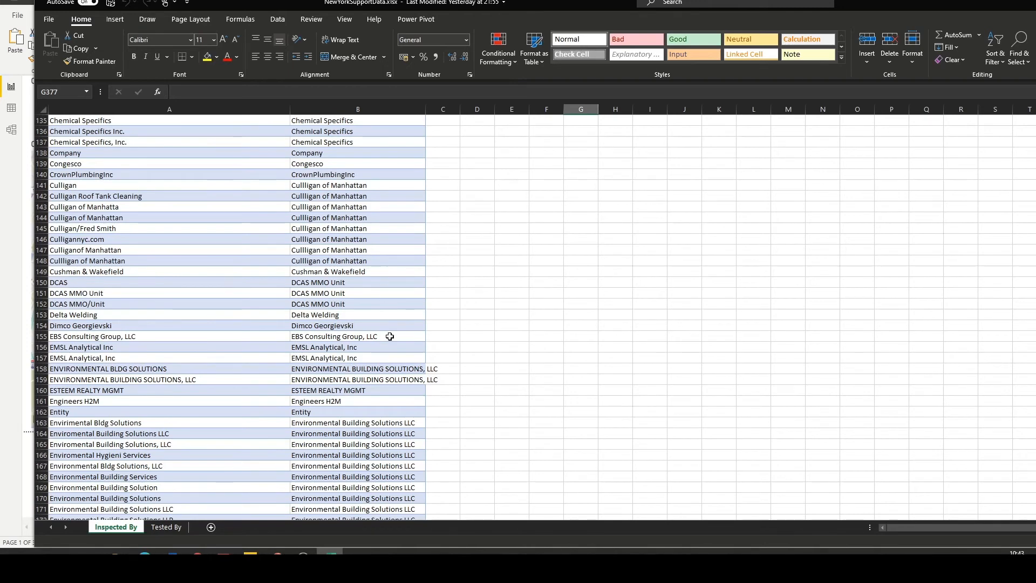
{"action": "scroll", "coordinate": [390, 339], "scroll_direction": "up", "scroll_amount": 5}
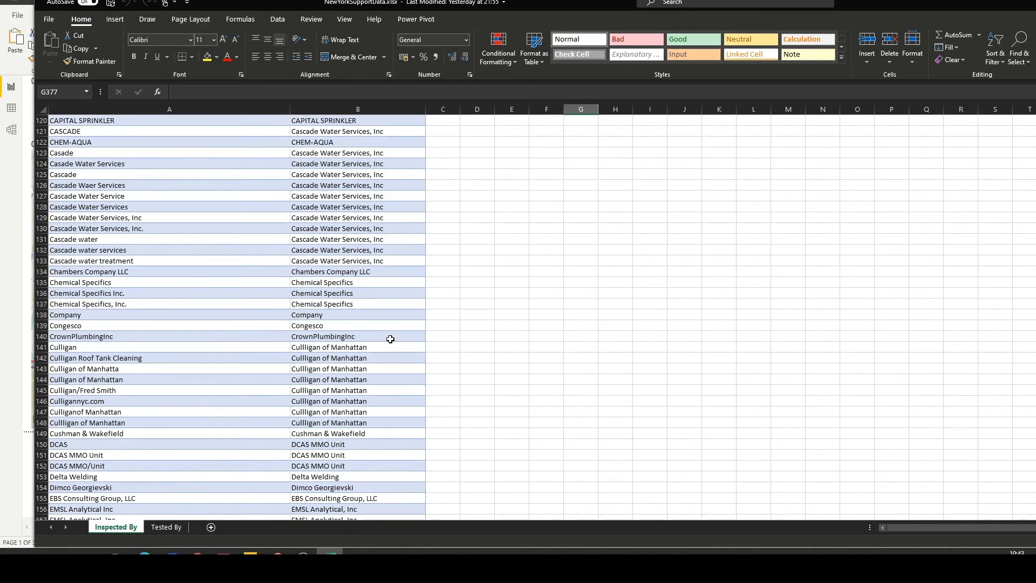
Examine how lab name variants map to standardized names on the Tested By sheet.
{"action": "left_click", "coordinate": [164, 527]}
{"action": "scroll", "coordinate": [334, 316], "scroll_direction": "down", "scroll_amount": 5}
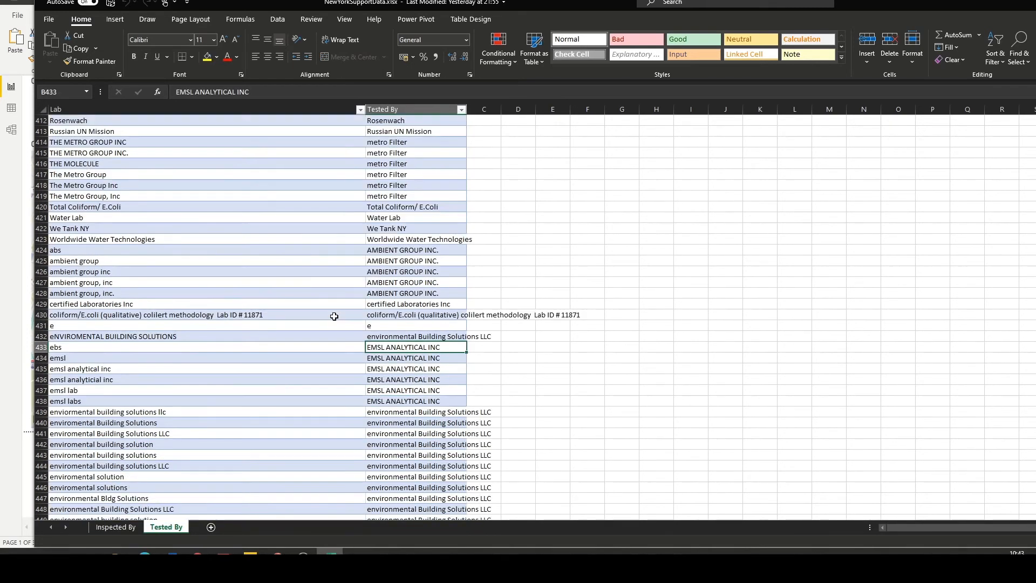
{"action": "scroll", "coordinate": [334, 316], "scroll_direction": "down", "scroll_amount": 5}
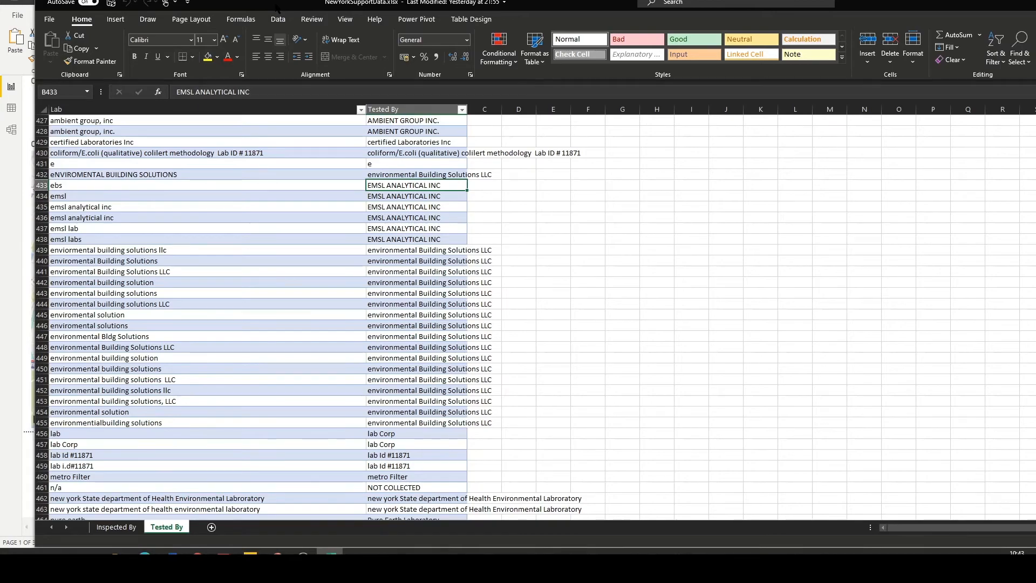
Switch back to Power BI and review the Inspected By chart on Page 1 and the Location Summary page.
{"action": "key", "text": "alt+Tab"}
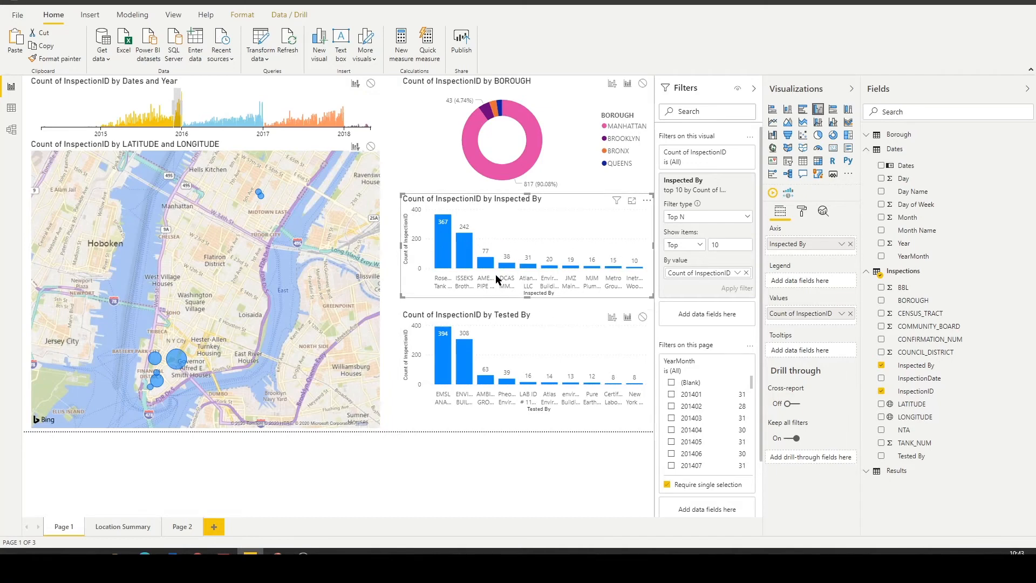
{"action": "mouse_move", "coordinate": [489, 272]}
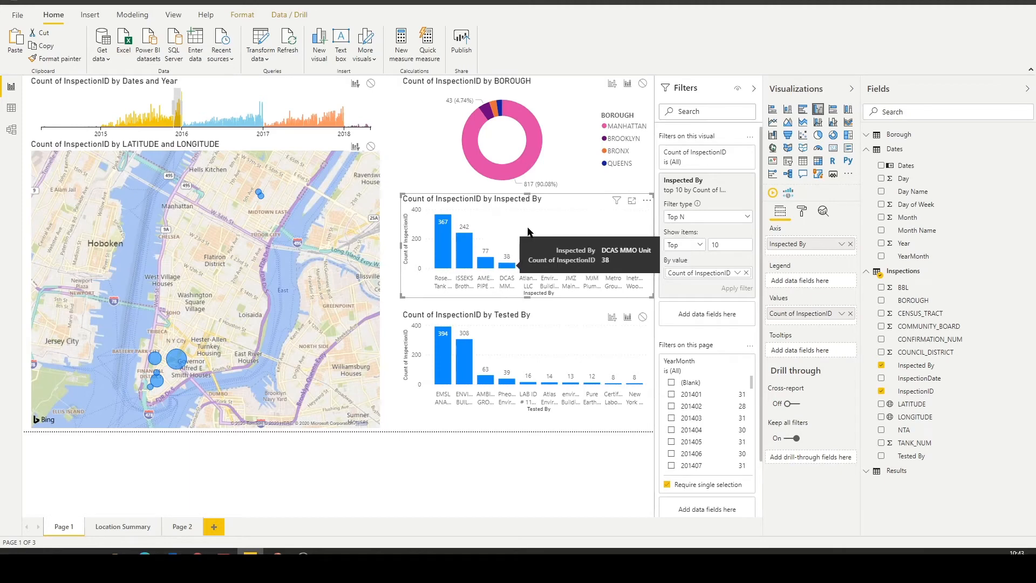
{"action": "left_click", "coordinate": [120, 526]}
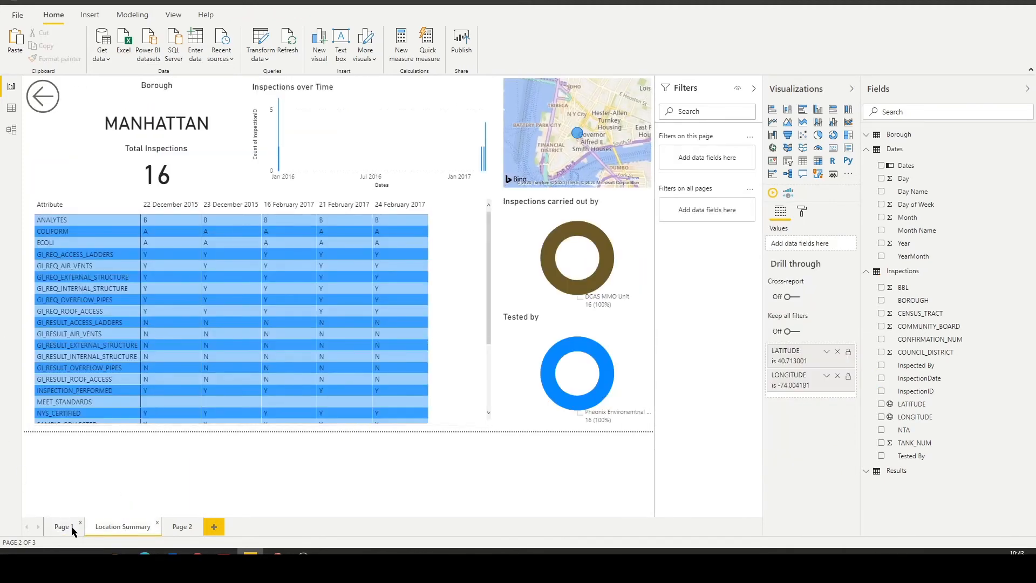
{"action": "left_click", "coordinate": [72, 529]}
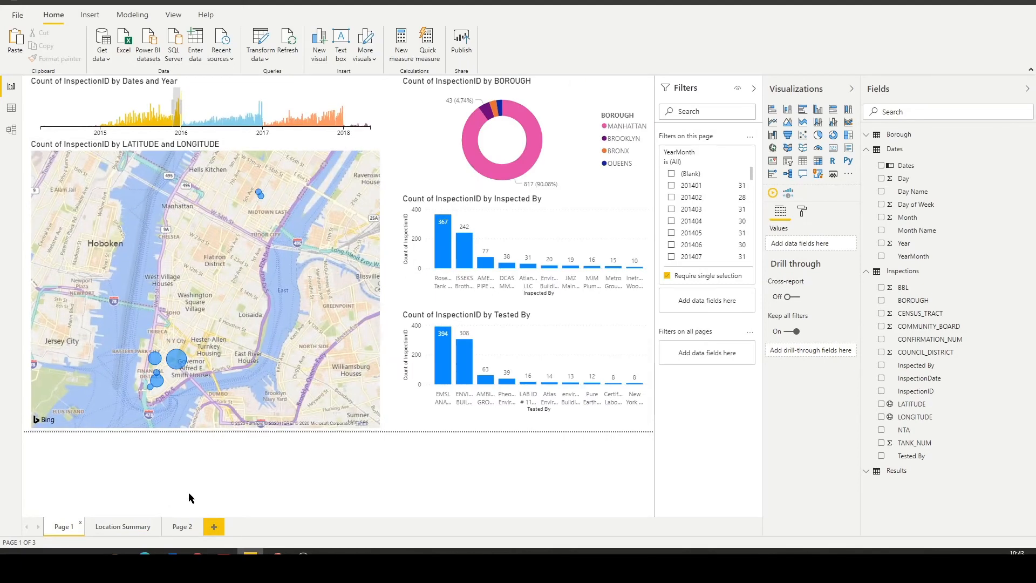
{"action": "left_click", "coordinate": [130, 533]}
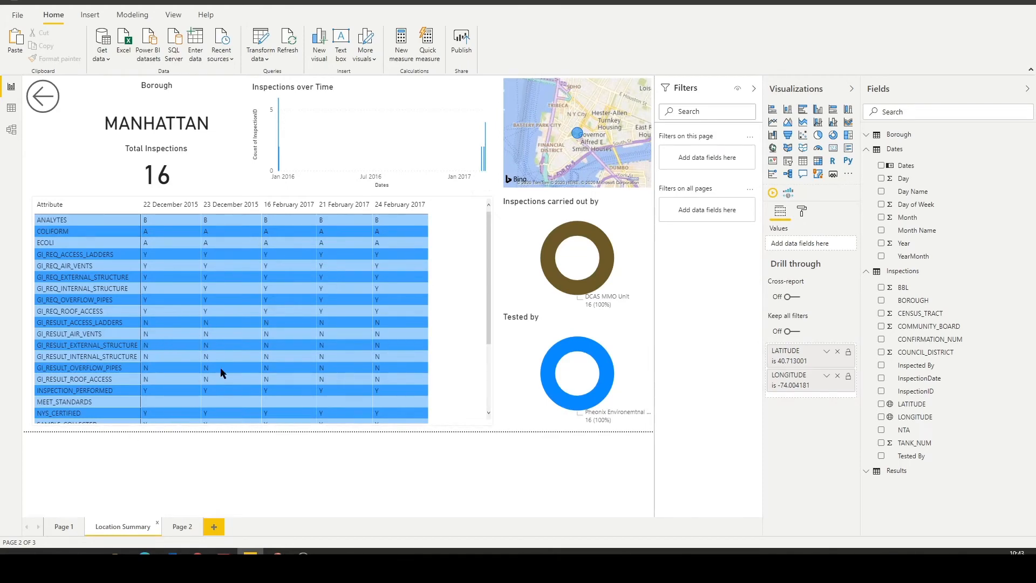
Drill through from a lower Manhattan bubble on the Page 1 map to Location Summary, review its inspections and return to Page 1.
{"action": "left_click", "coordinate": [64, 528]}
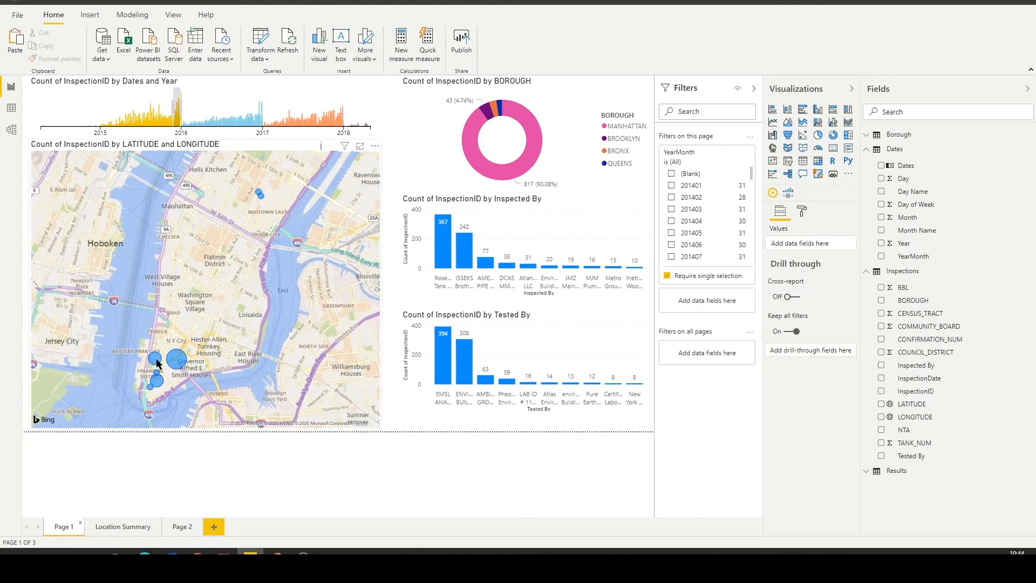
{"action": "right_click", "coordinate": [155, 364]}
{"action": "mouse_move", "coordinate": [222, 417]}
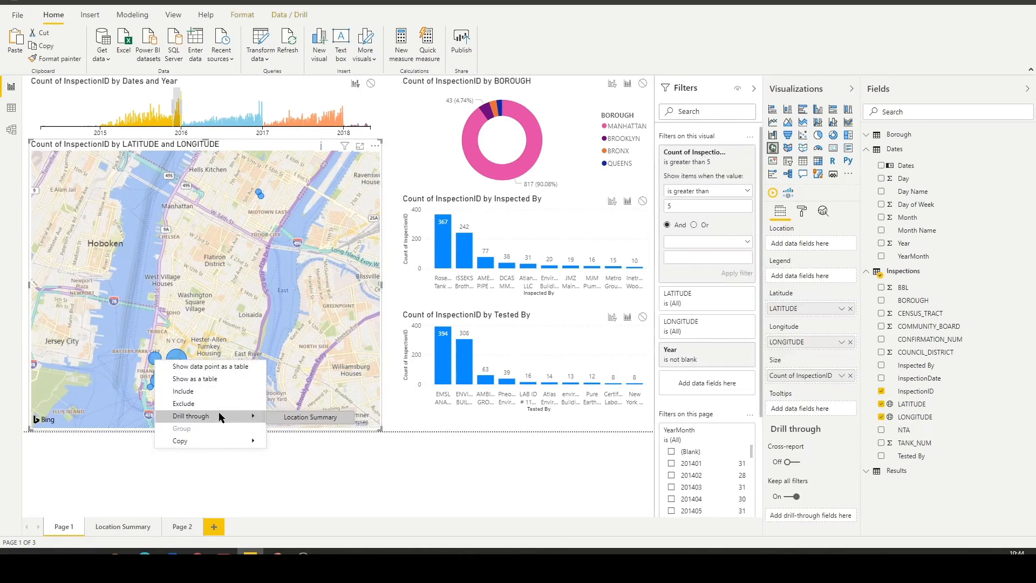
{"action": "left_click", "coordinate": [299, 419]}
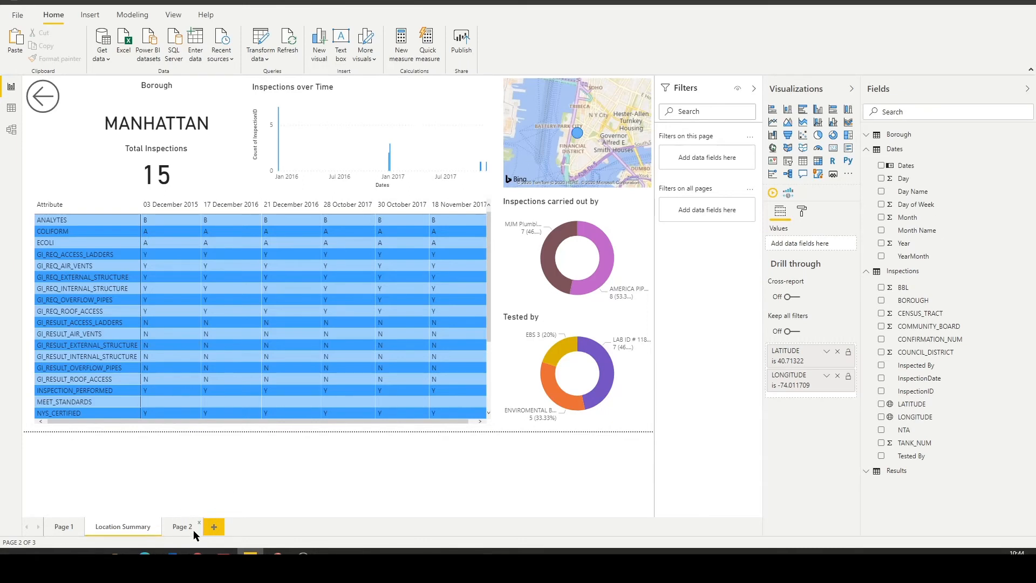
{"action": "left_click", "coordinate": [64, 529]}
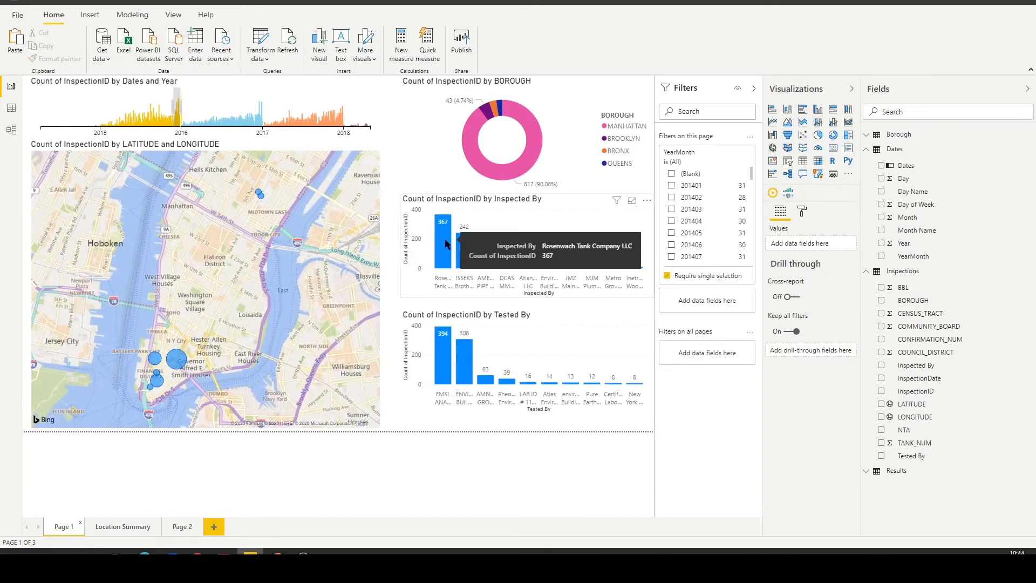
Add a report page named Inspection Details and make Inspected By from the Inspections table its drill-through field.
{"action": "left_click", "coordinate": [216, 528]}
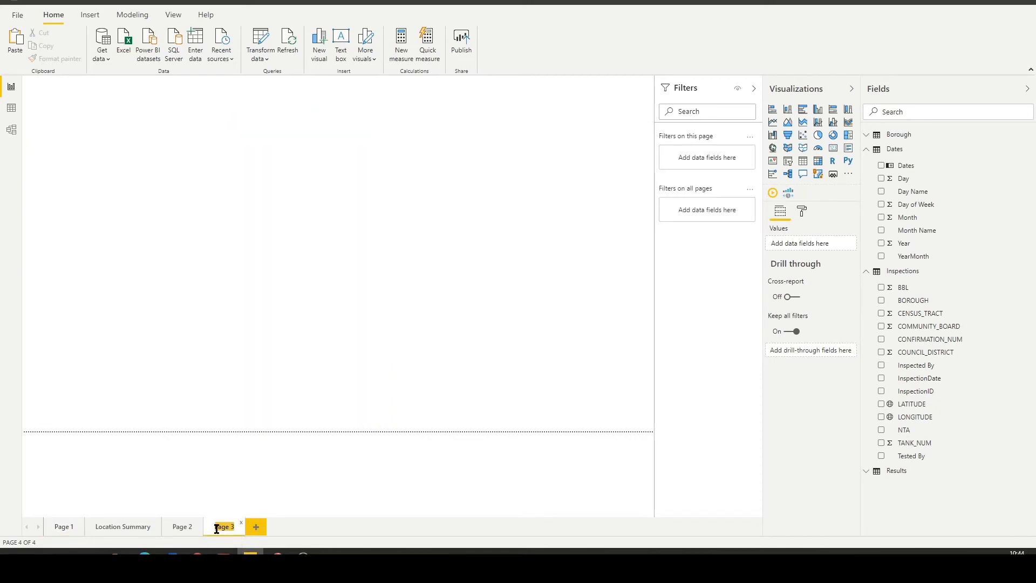
{"action": "type", "text": "In"}
{"action": "type", "text": "spection Details"}
{"action": "key", "text": "Return"}
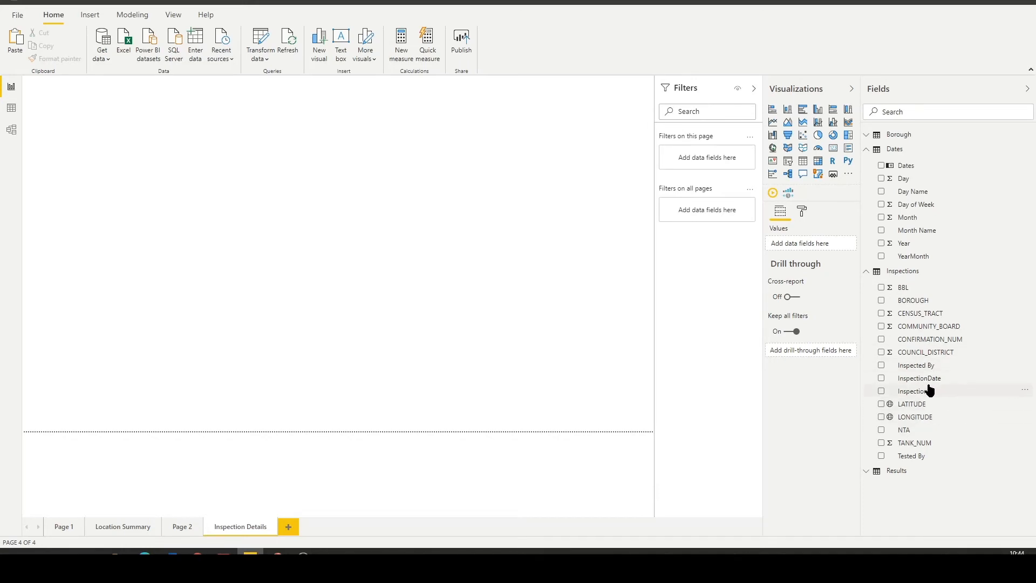
{"action": "left_click_drag", "start_coordinate": [924, 366], "coordinate": [821, 351]}
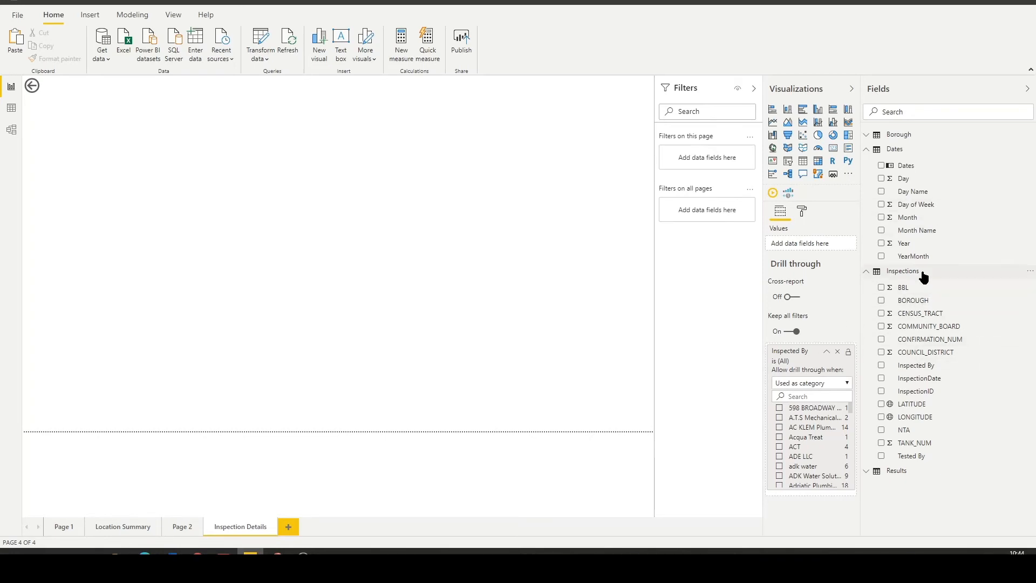
Create a donut chart on Inspection Details with BOROUGH from the Borough table as its legend.
{"action": "left_click", "coordinate": [888, 135]}
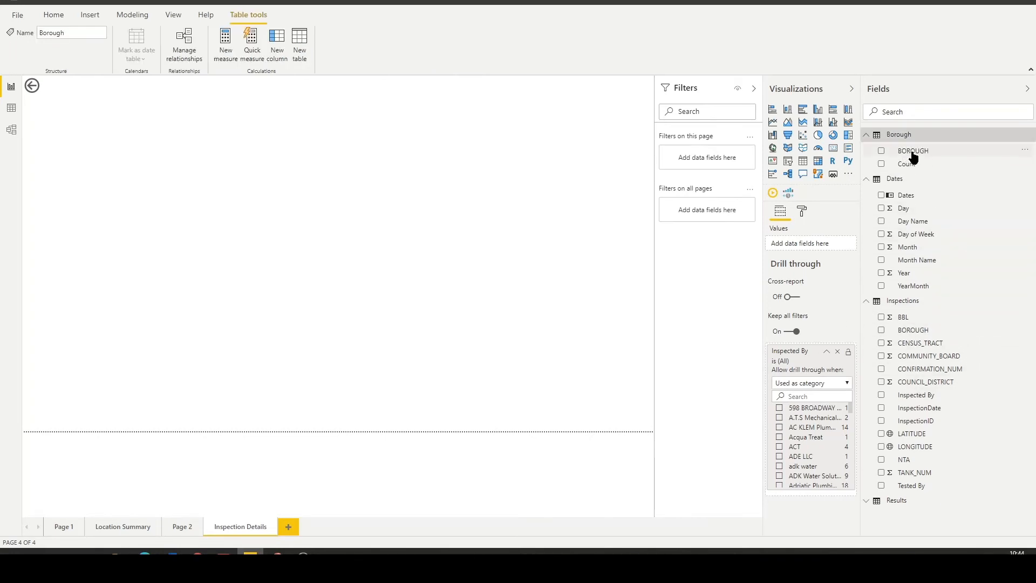
{"action": "left_click_drag", "start_coordinate": [912, 151], "coordinate": [254, 200]}
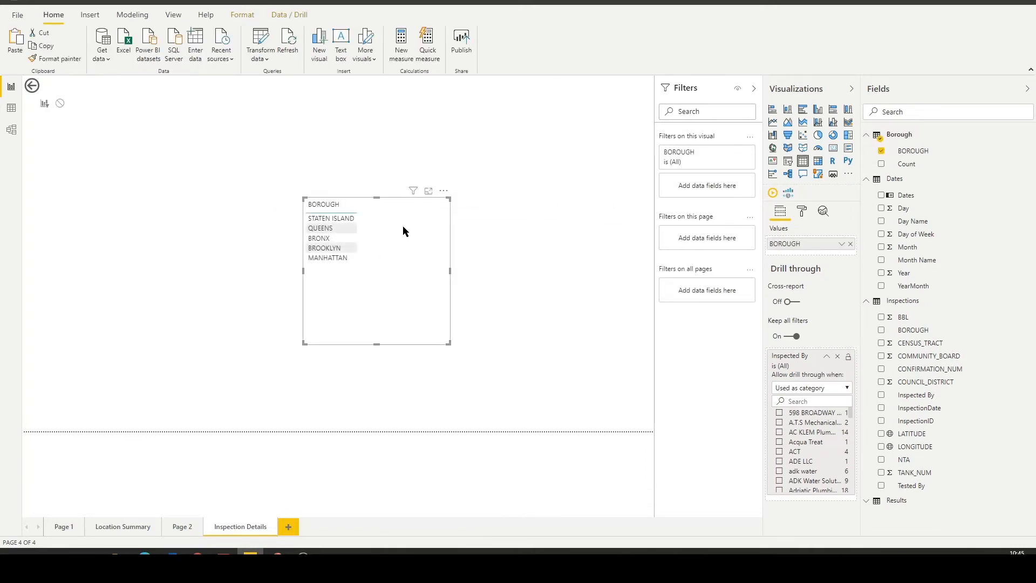
{"action": "left_click", "coordinate": [833, 135]}
{"action": "left_click_drag", "start_coordinate": [370, 212], "coordinate": [327, 148]}
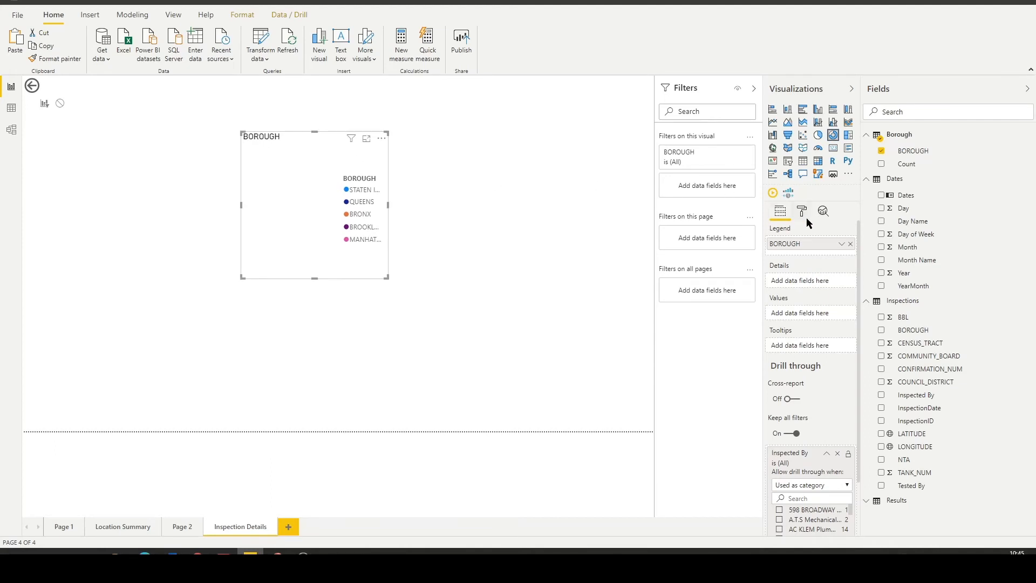
{"action": "left_click", "coordinate": [803, 213]}
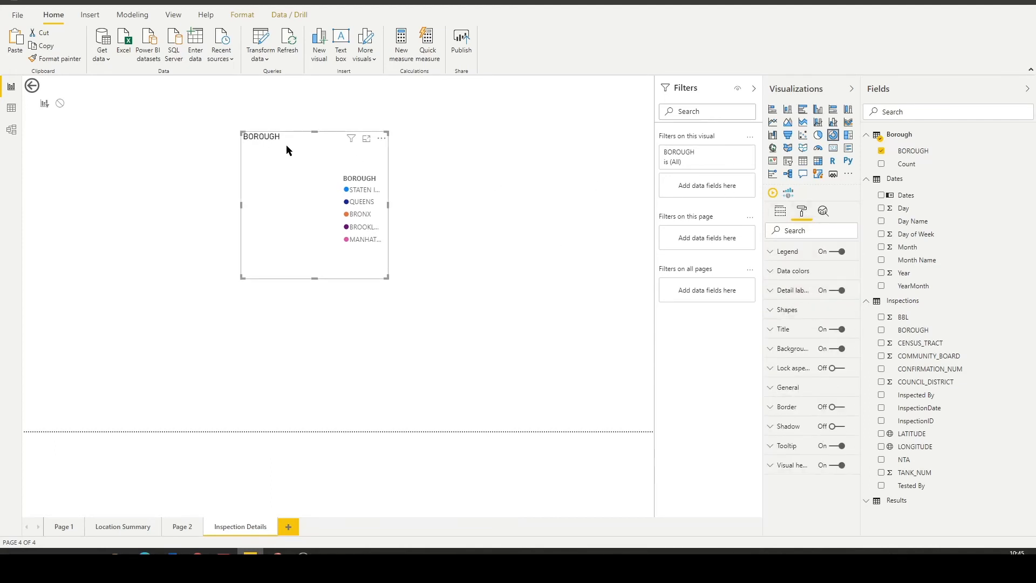
Use the count of InspectionID as the borough donut chart's values and widen the chart to fit its full legend labels.
{"action": "left_click_drag", "start_coordinate": [914, 422], "coordinate": [303, 225]}
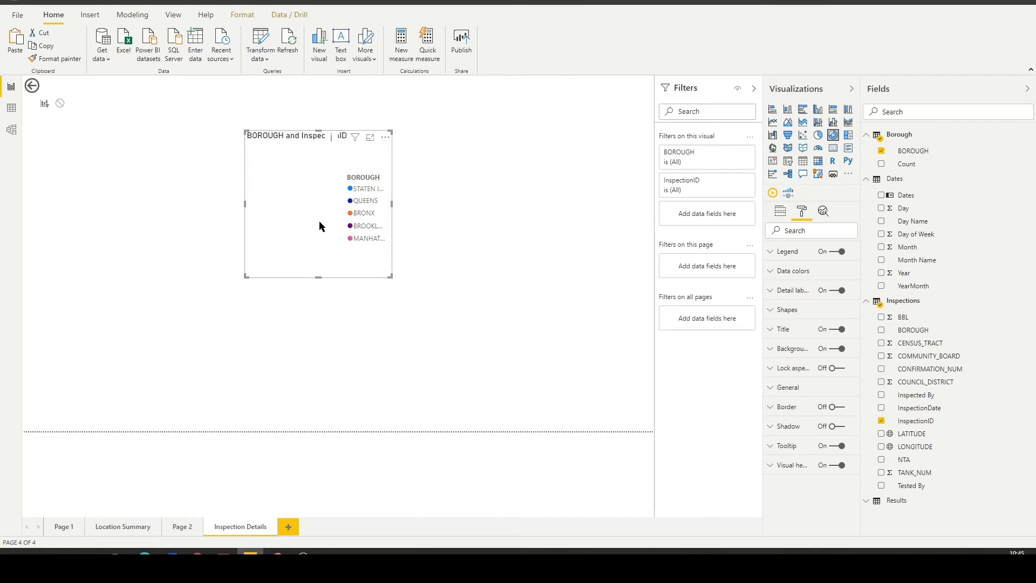
{"action": "left_click_drag", "start_coordinate": [309, 185], "coordinate": [287, 151]}
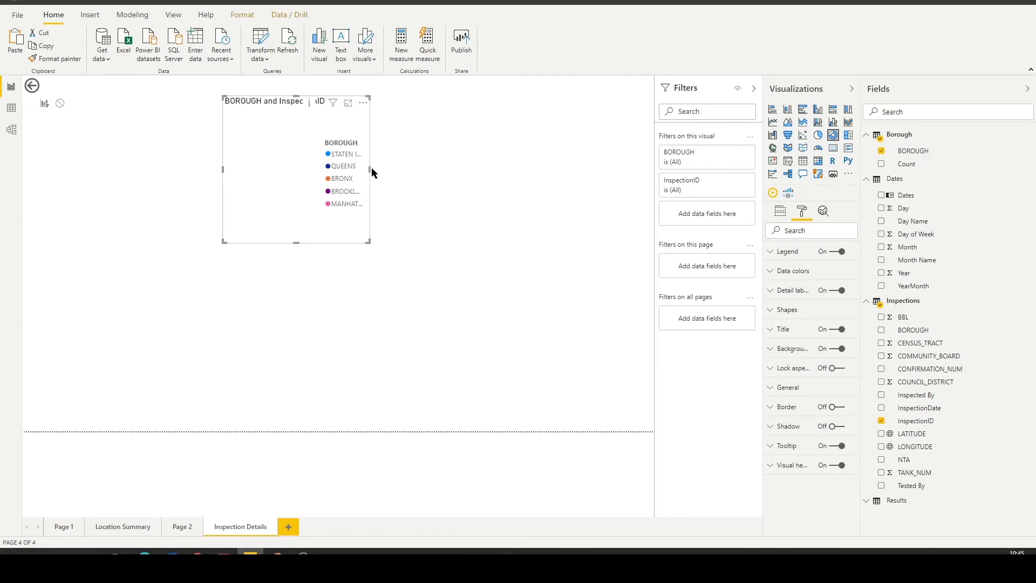
{"action": "left_click_drag", "start_coordinate": [369, 169], "coordinate": [454, 162]}
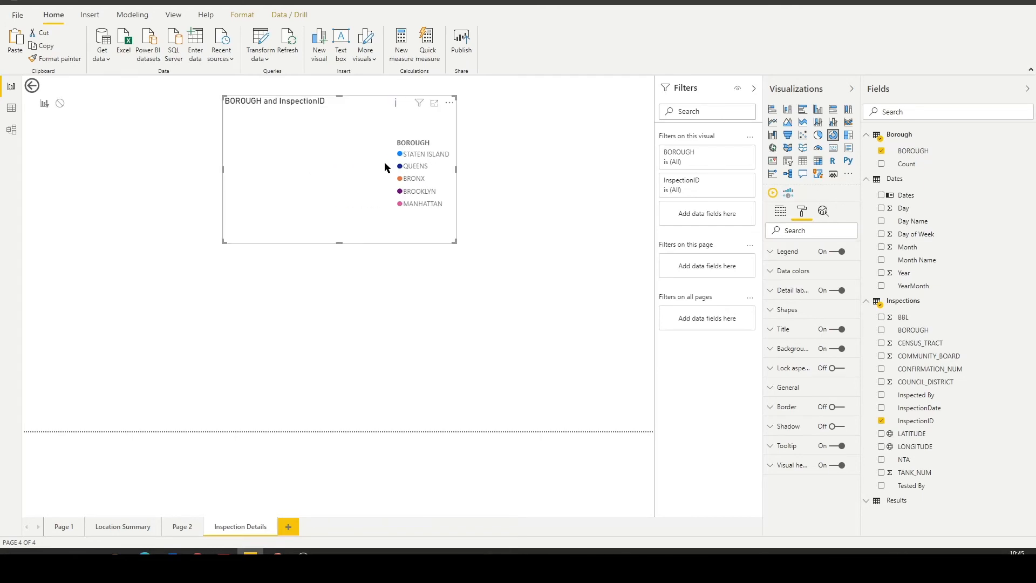
{"action": "left_click_drag", "start_coordinate": [250, 141], "coordinate": [250, 125]}
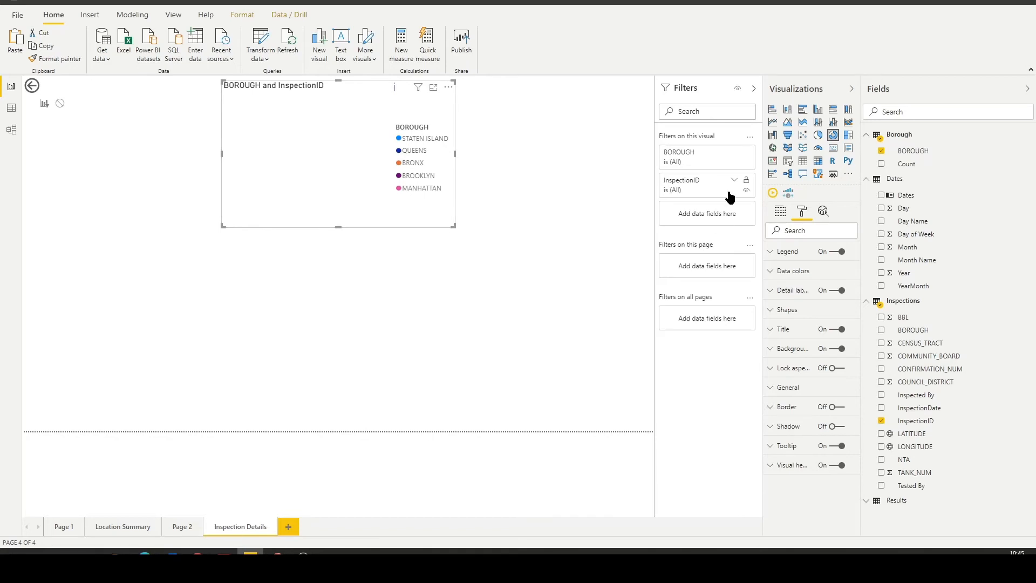
{"action": "left_click", "coordinate": [781, 211]}
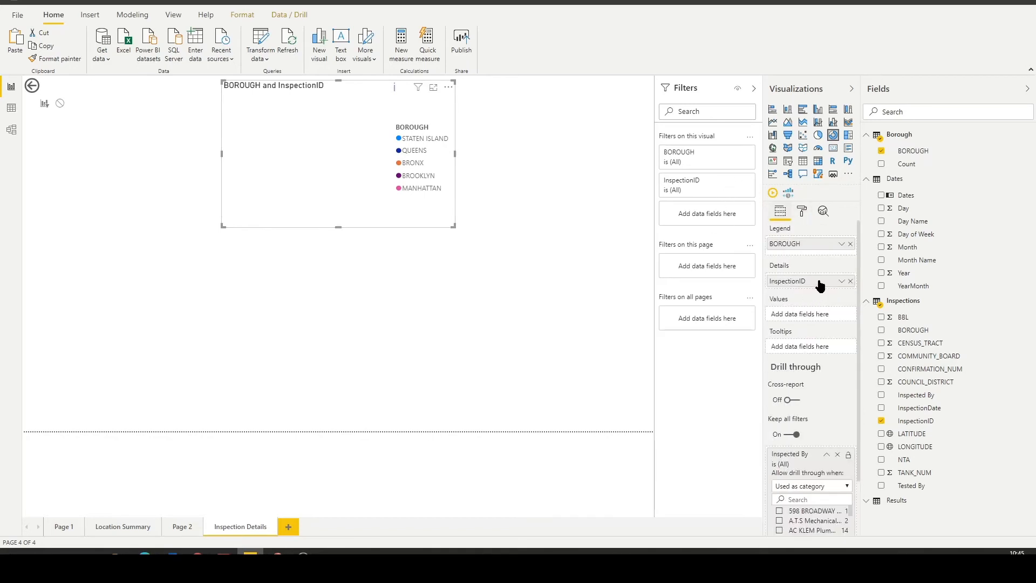
{"action": "left_click_drag", "start_coordinate": [821, 284], "coordinate": [818, 316]}
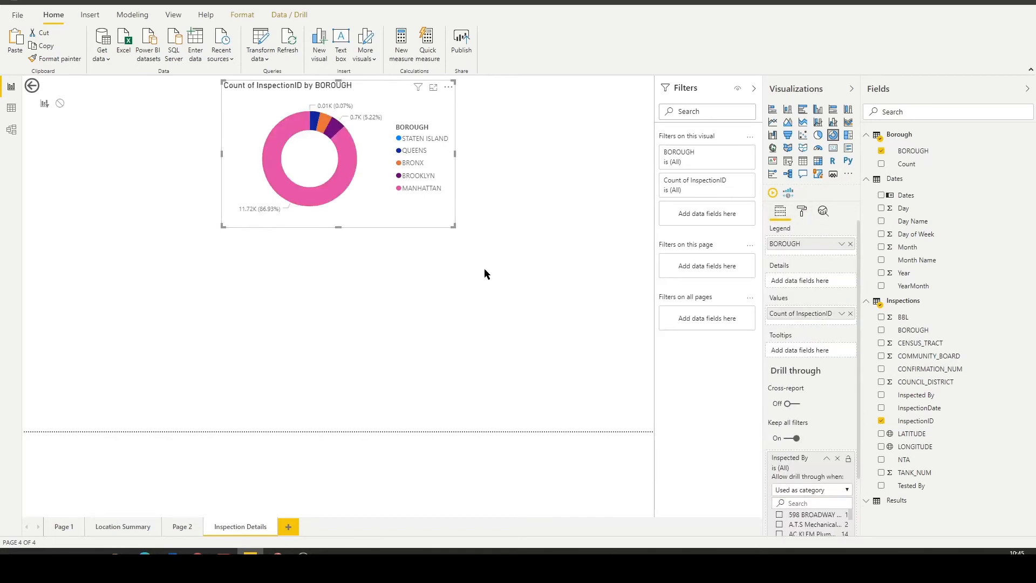
Move the borough donut chart to the upper right of the report page and enlarge the back button.
{"action": "left_click_drag", "start_coordinate": [254, 145], "coordinate": [437, 145]}
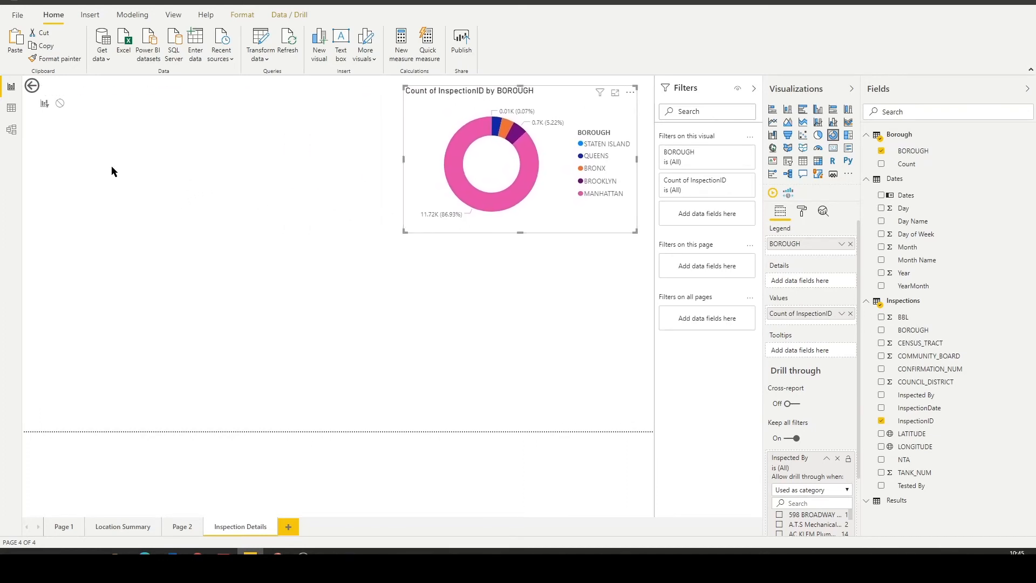
{"action": "left_click", "coordinate": [44, 92]}
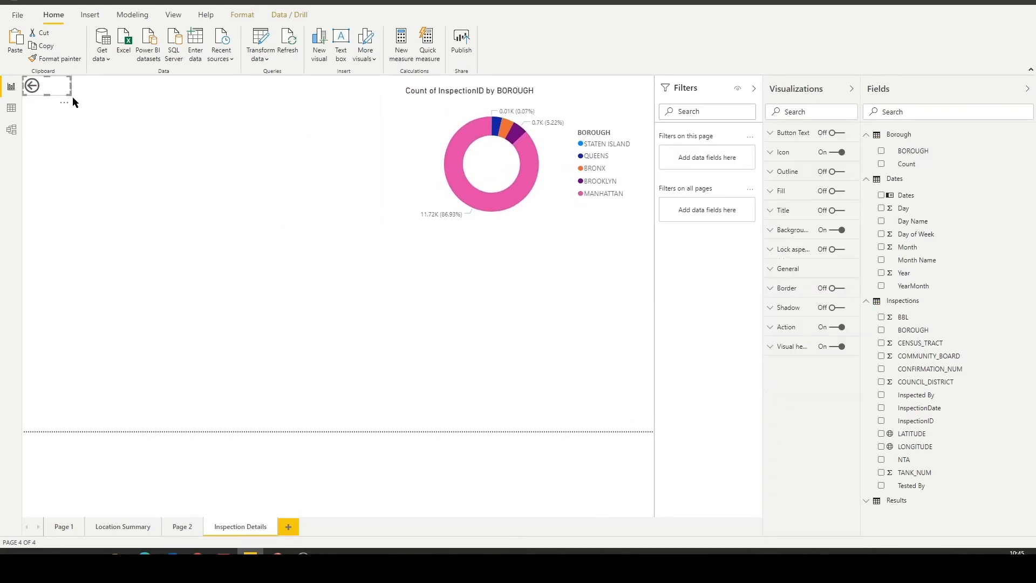
{"action": "left_click_drag", "start_coordinate": [69, 94], "coordinate": [77, 128]}
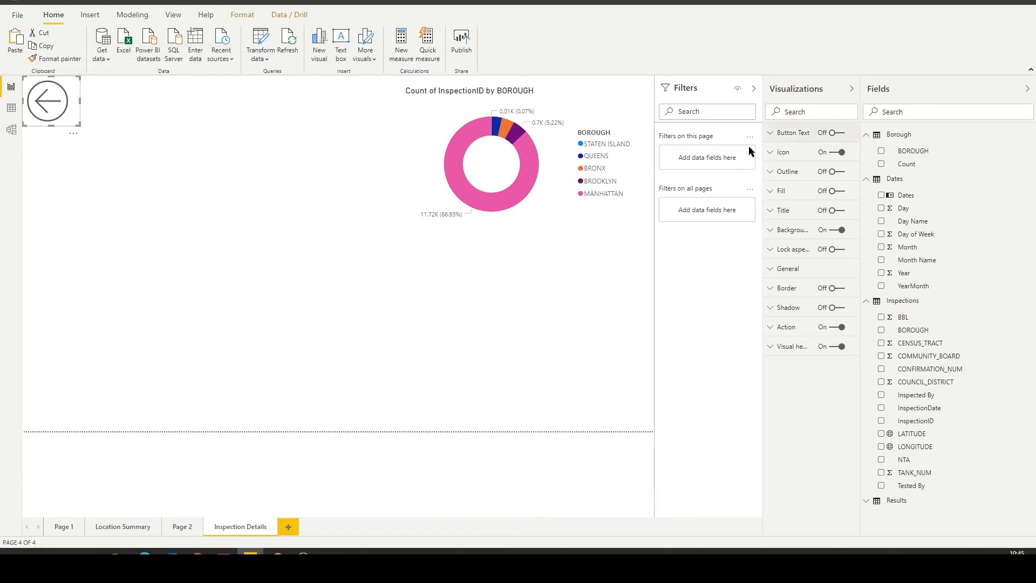
Compare the Keep all filters drill-through setting of Inspection Details with that of Location Summary.
{"action": "left_click", "coordinate": [448, 365]}
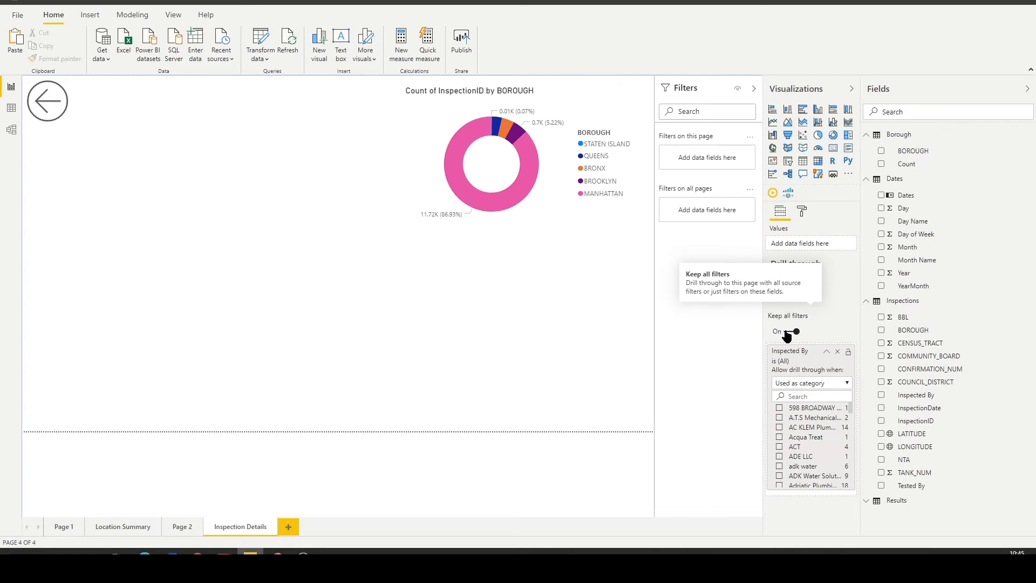
{"action": "left_click", "coordinate": [134, 528]}
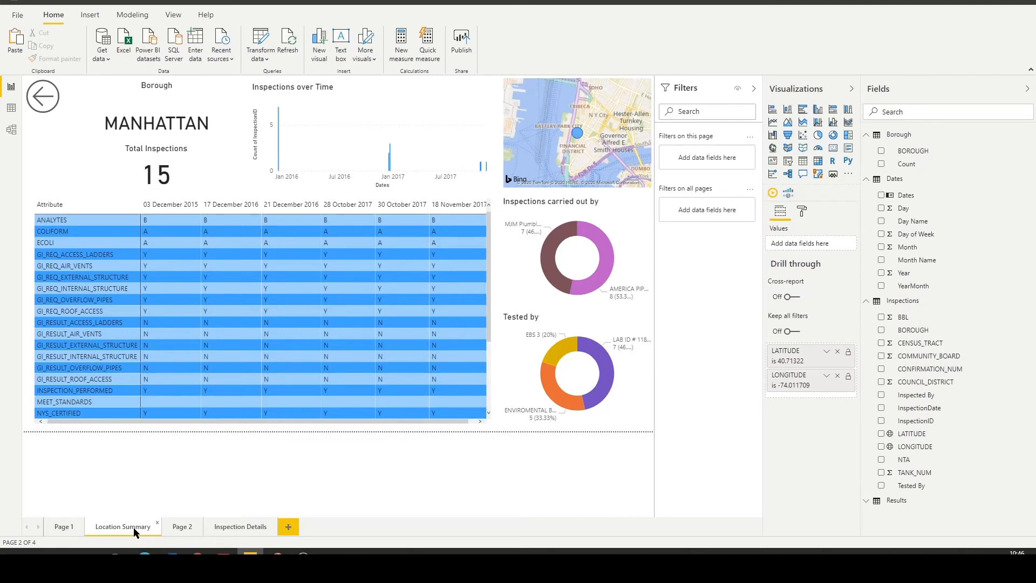
{"action": "left_click", "coordinate": [242, 527]}
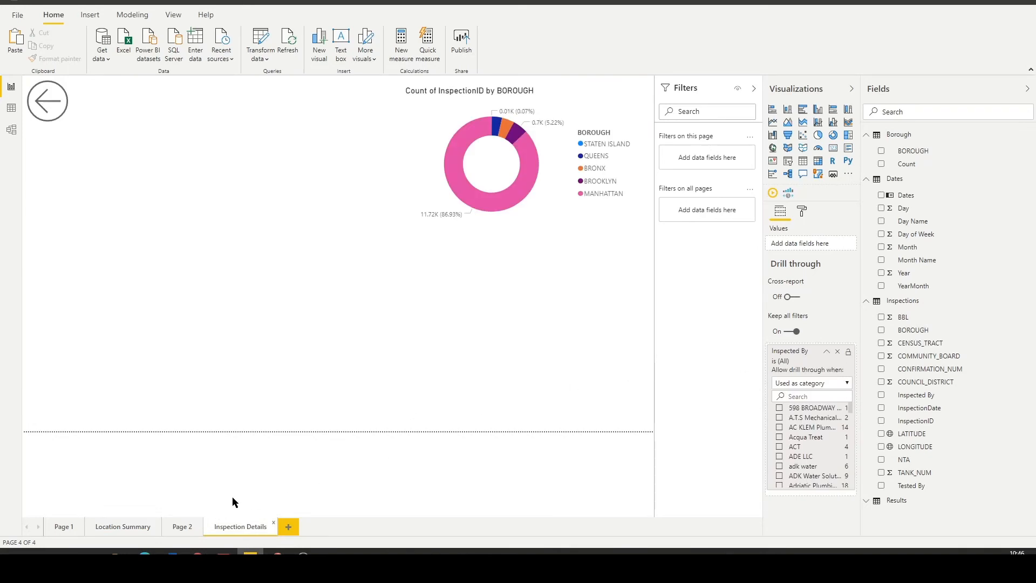
Drill through from the Rosenwach Tank bar in Page 1's Inspected By chart to Inspection Details and review the filters passed along.
{"action": "left_click", "coordinate": [60, 527]}
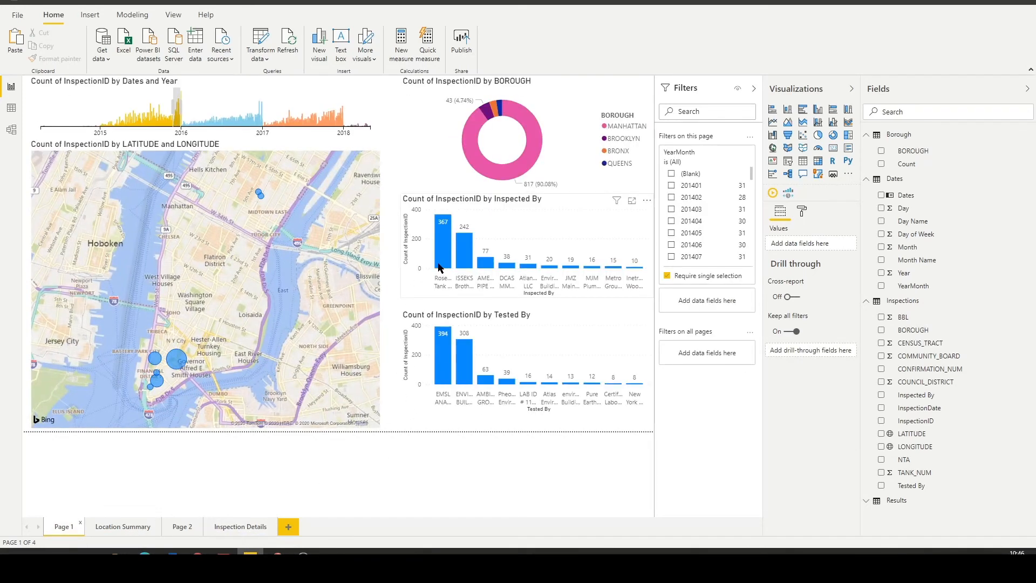
{"action": "right_click", "coordinate": [447, 255]}
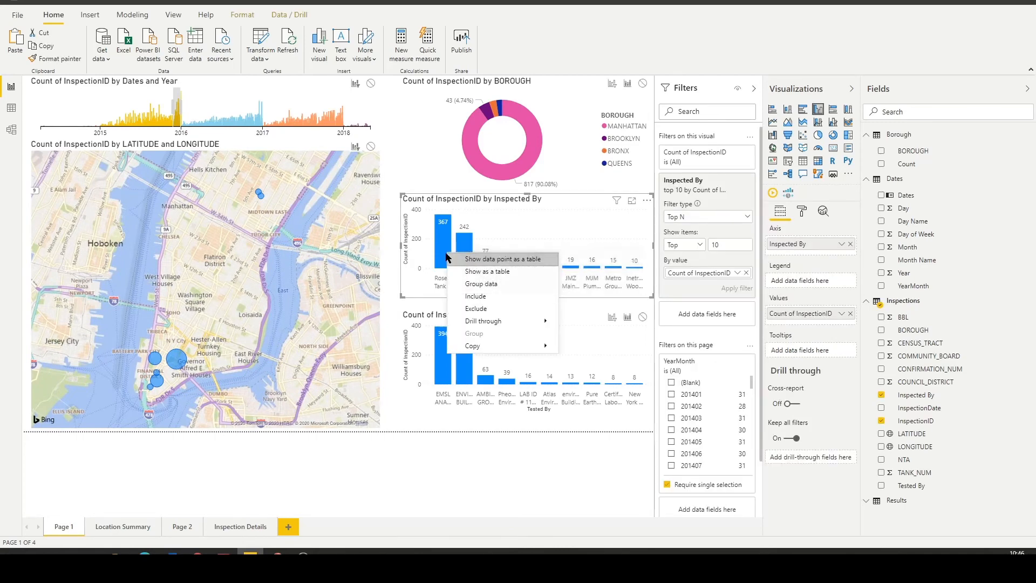
{"action": "mouse_move", "coordinate": [534, 321]}
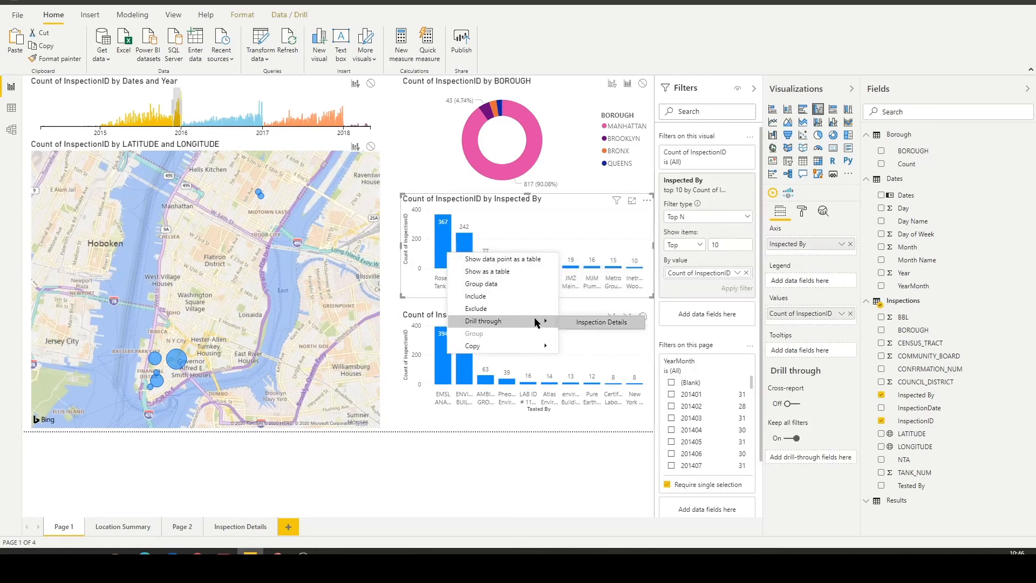
{"action": "left_click", "coordinate": [587, 323]}
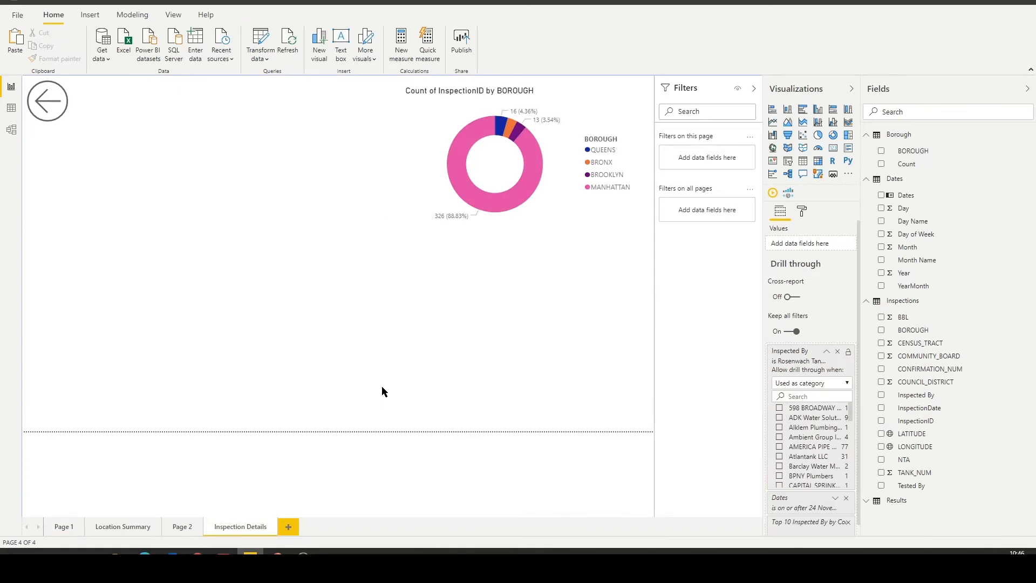
{"action": "scroll", "coordinate": [809, 426], "scroll_direction": "down", "scroll_amount": 4}
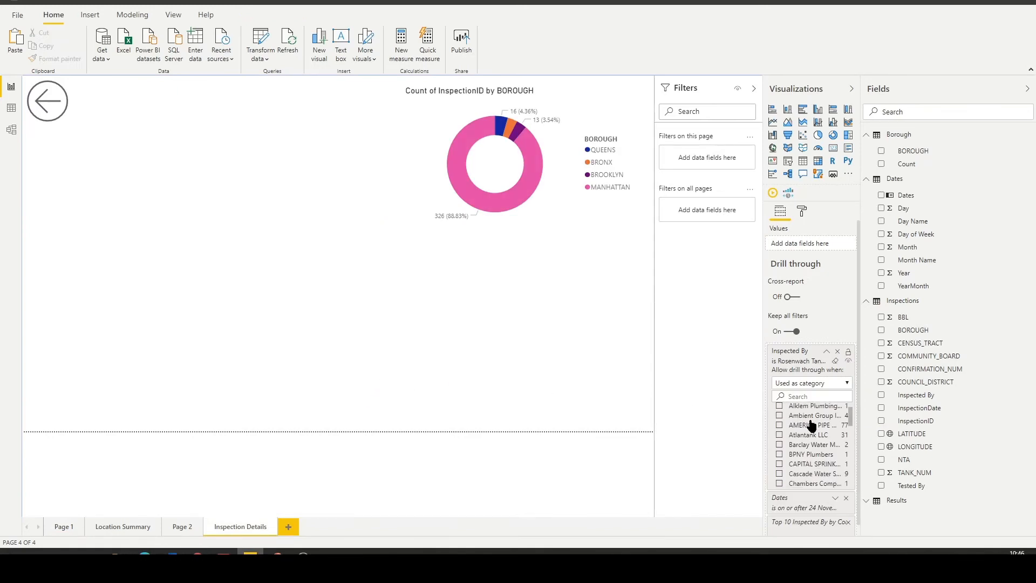
{"action": "scroll", "coordinate": [803, 437], "scroll_direction": "down", "scroll_amount": 10}
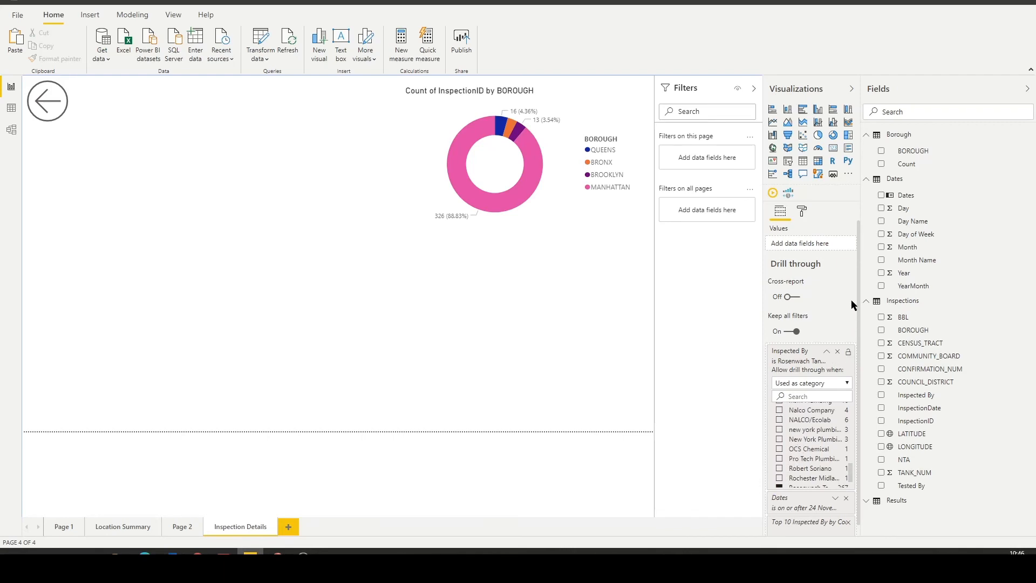
{"action": "scroll", "coordinate": [850, 299], "scroll_direction": "down", "scroll_amount": 1}
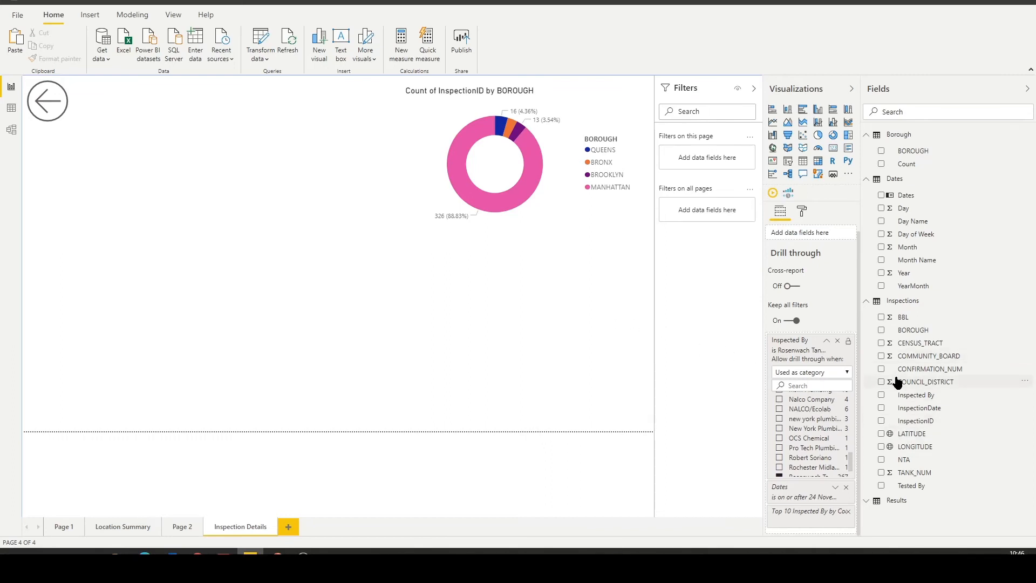
Add a map to Inspection Details using LATITUDE and LONGITUDE from the Inspections table, both set to Don't summarize.
{"action": "left_click_drag", "start_coordinate": [908, 436], "coordinate": [322, 319]}
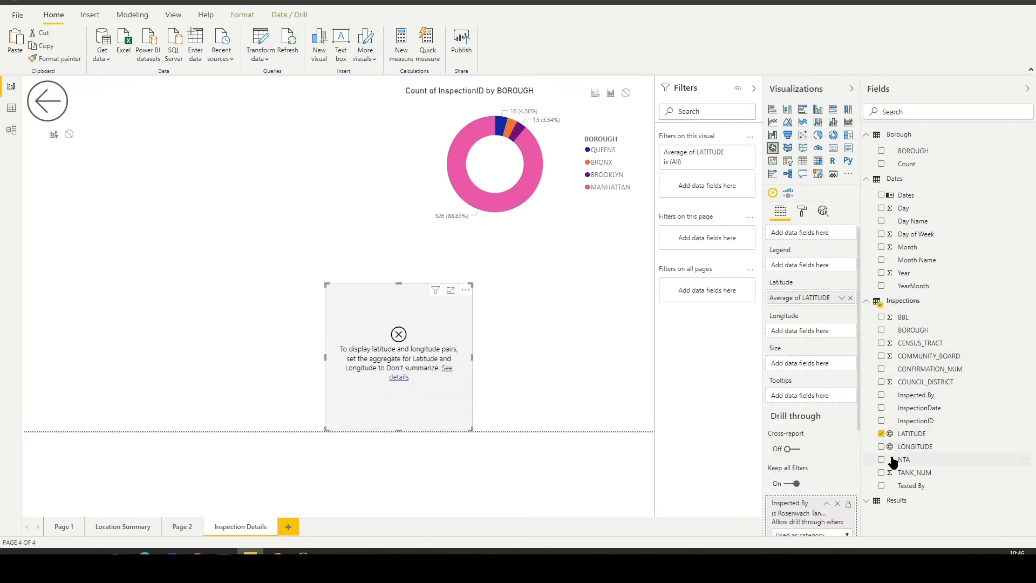
{"action": "left_click_drag", "start_coordinate": [912, 448], "coordinate": [450, 384]}
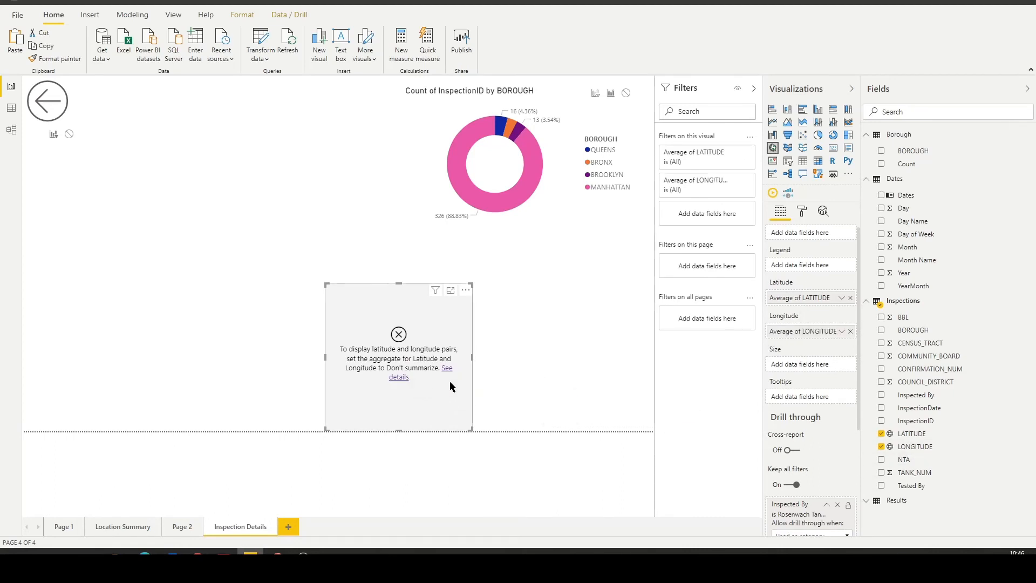
{"action": "left_click", "coordinate": [841, 331]}
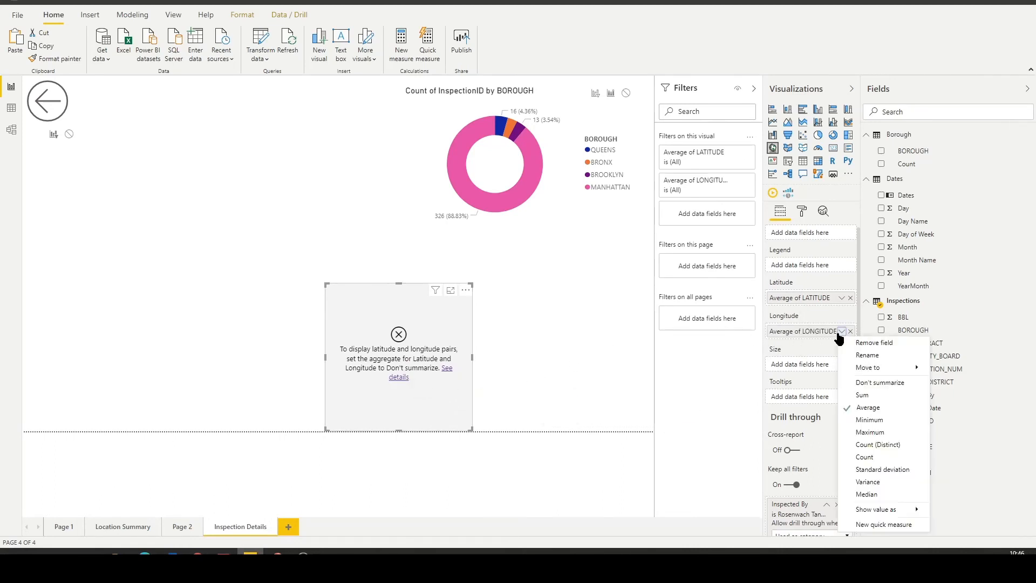
{"action": "left_click", "coordinate": [869, 383]}
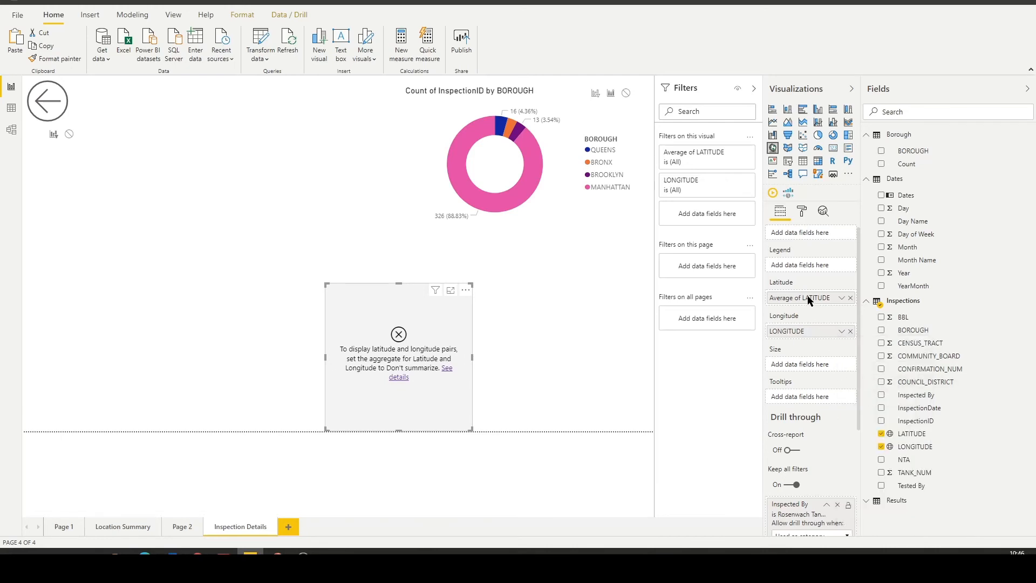
{"action": "left_click", "coordinate": [841, 298]}
{"action": "left_click", "coordinate": [881, 351]}
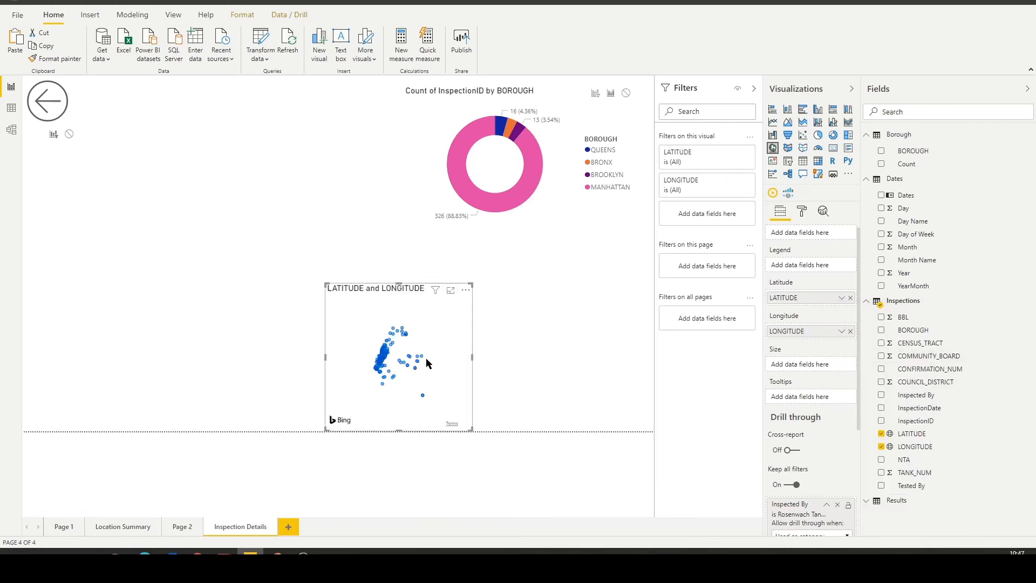
Size the map's bubbles by the count of InspectionID, then resize the map and place it below the back button.
{"action": "left_click_drag", "start_coordinate": [363, 292], "coordinate": [79, 195]}
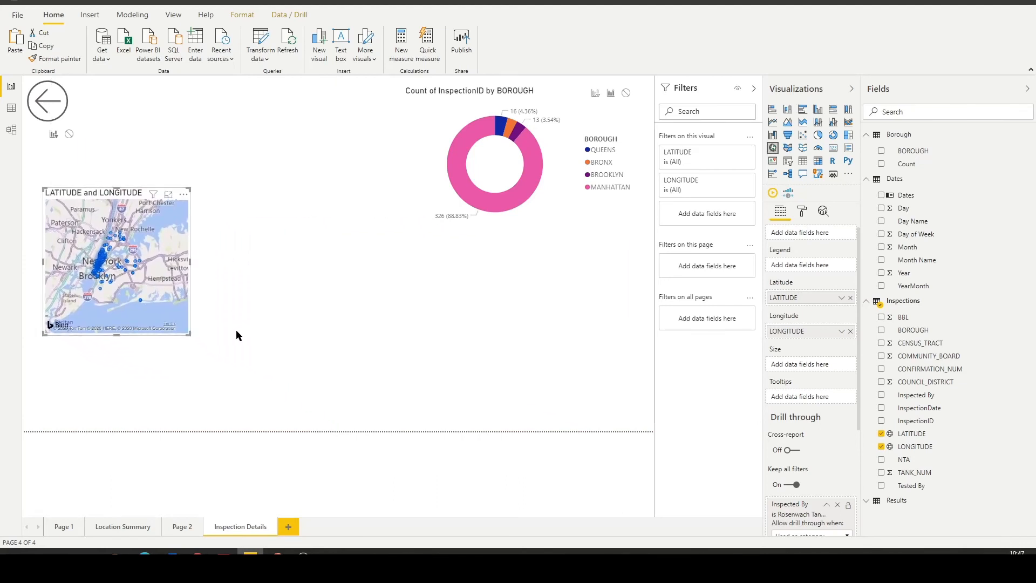
{"action": "left_click_drag", "start_coordinate": [188, 338], "coordinate": [318, 397]}
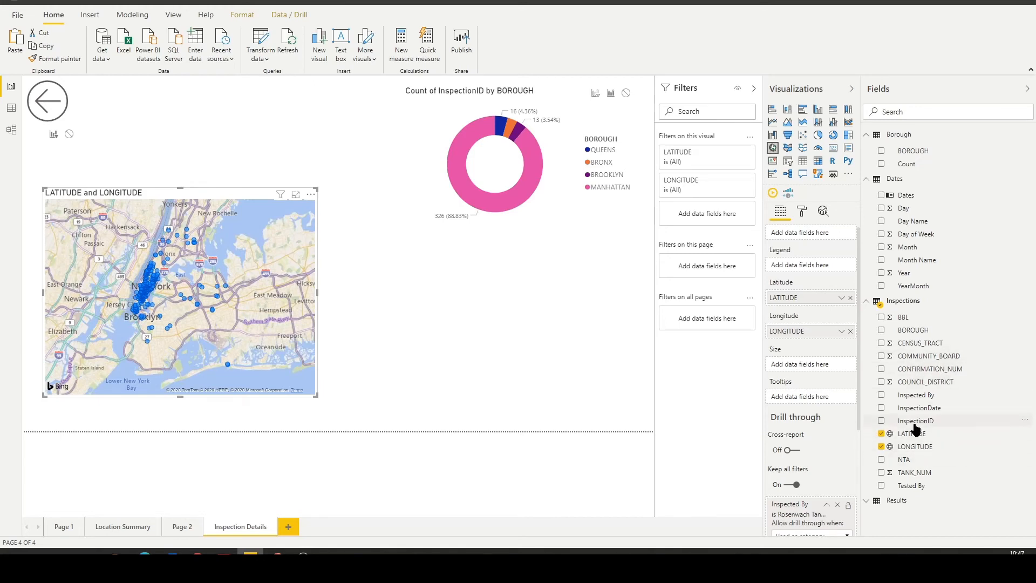
{"action": "left_click_drag", "start_coordinate": [927, 426], "coordinate": [819, 366]}
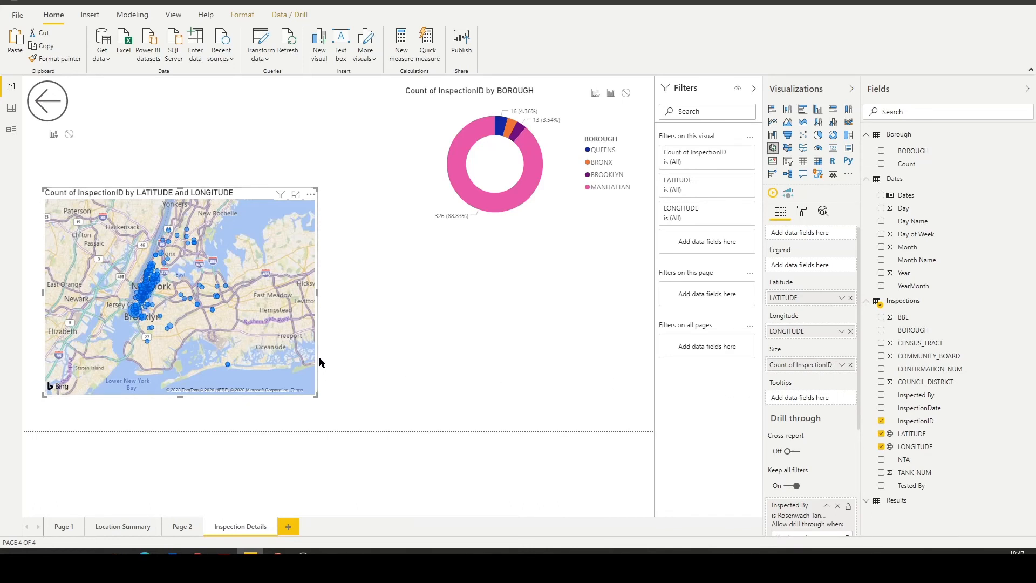
{"action": "left_click_drag", "start_coordinate": [234, 193], "coordinate": [283, 90]}
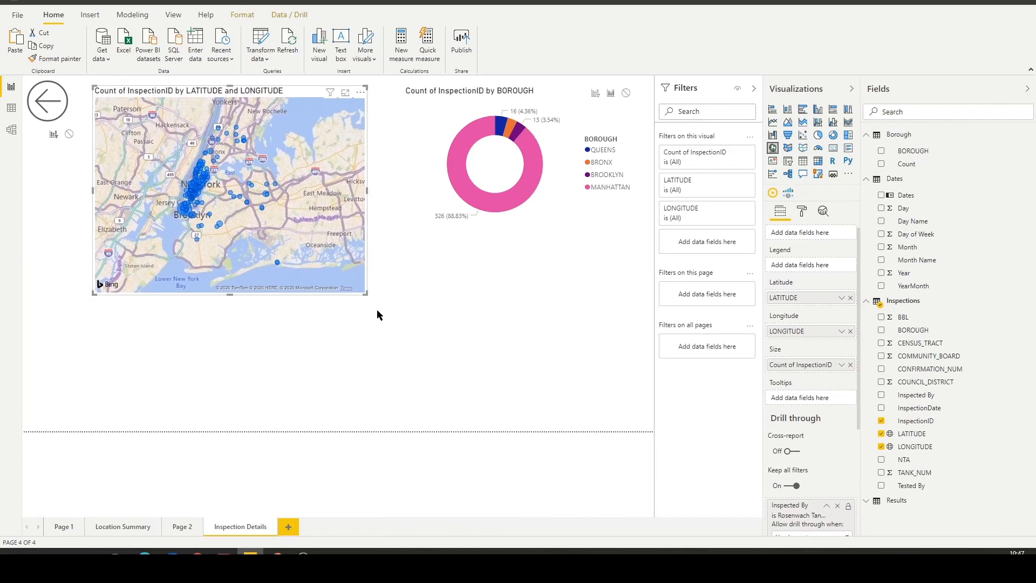
{"action": "left_click_drag", "start_coordinate": [366, 293], "coordinate": [303, 234]}
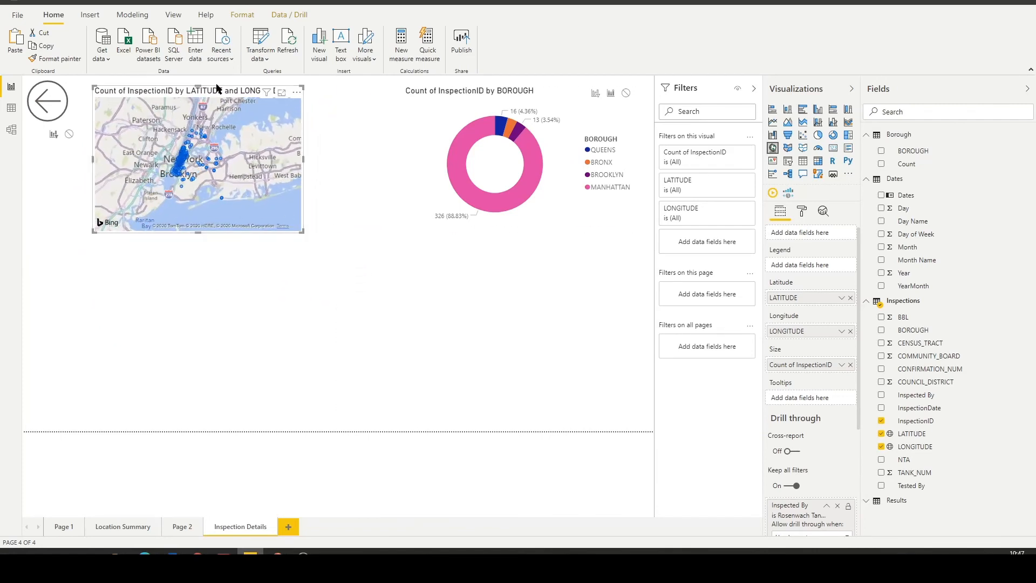
{"action": "left_click_drag", "start_coordinate": [213, 90], "coordinate": [153, 163]}
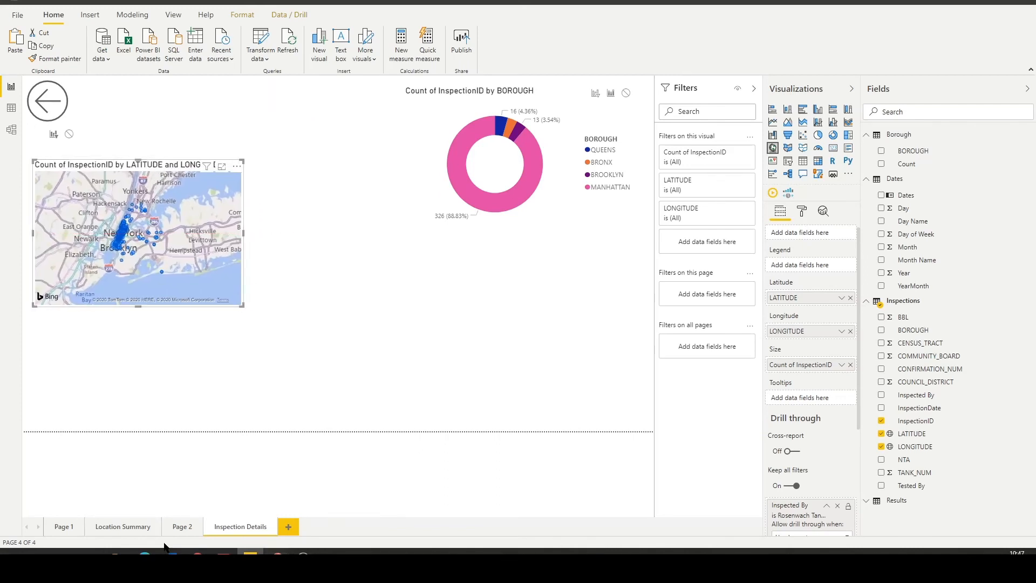
Copy the Attribute-by-InspectionDate results matrix from Location Summary and paste it onto Inspection Details.
{"action": "left_click", "coordinate": [127, 527]}
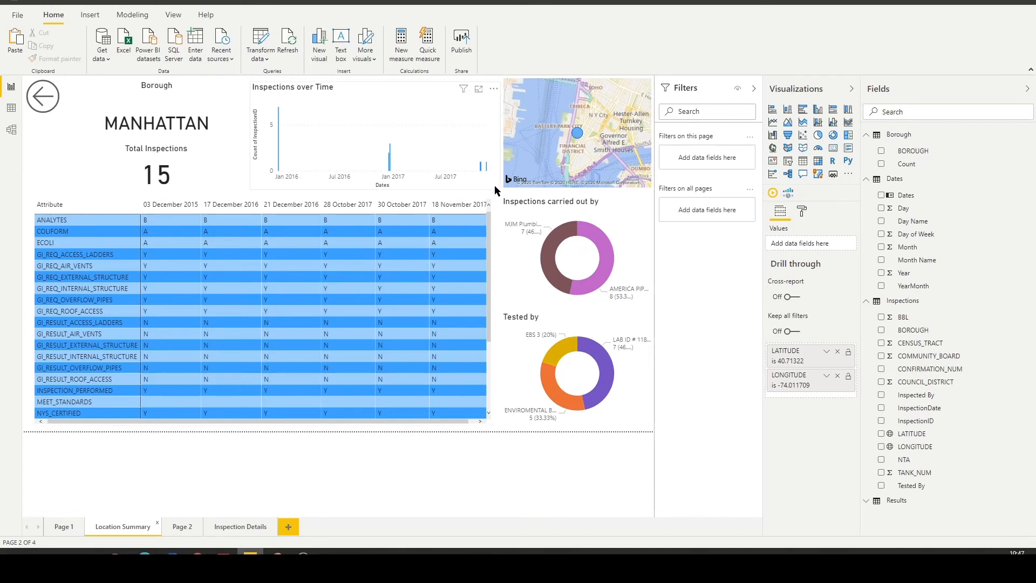
{"action": "left_click", "coordinate": [489, 203]}
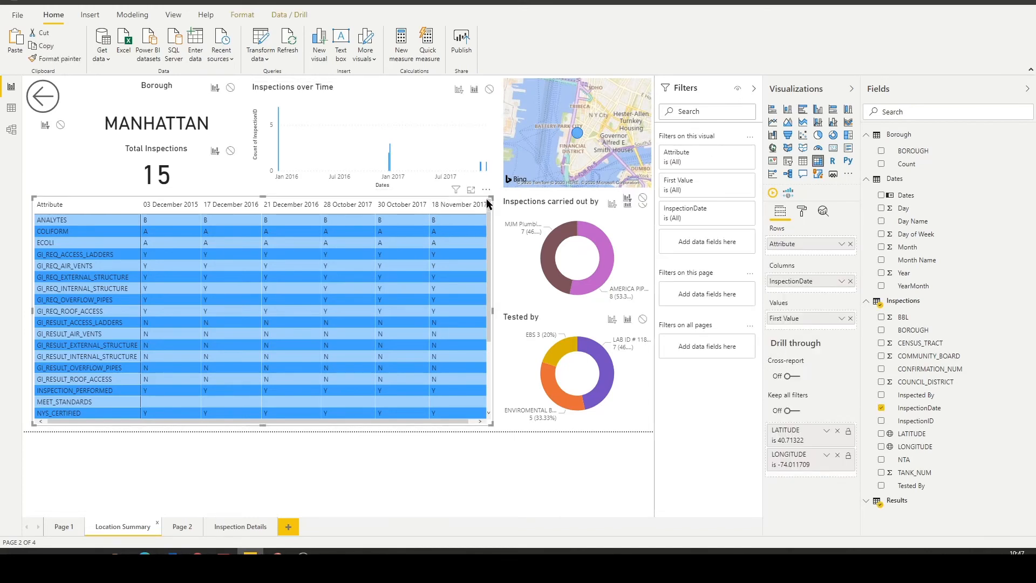
{"action": "left_click", "coordinate": [241, 528]}
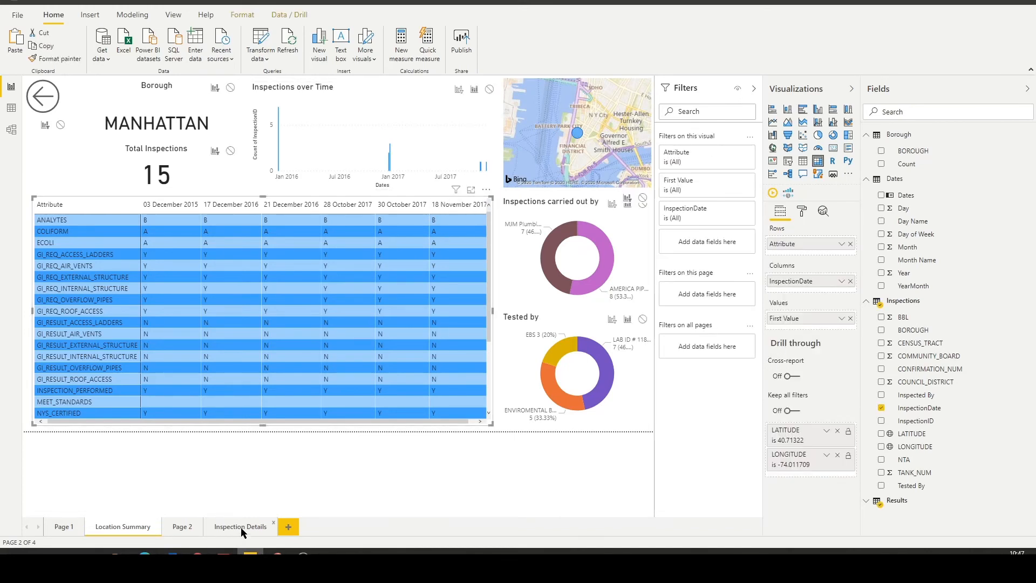
{"action": "key", "text": "ctrl+v"}
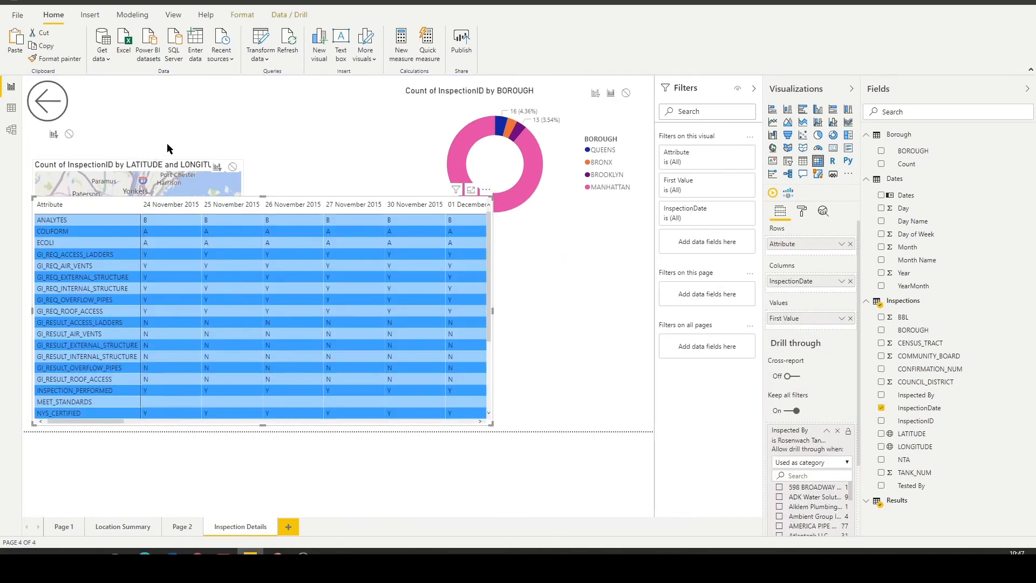
Move the map beside the back button, then resize the map and the borough donut to fit above the matrix.
{"action": "left_click_drag", "start_coordinate": [143, 160], "coordinate": [190, 80]}
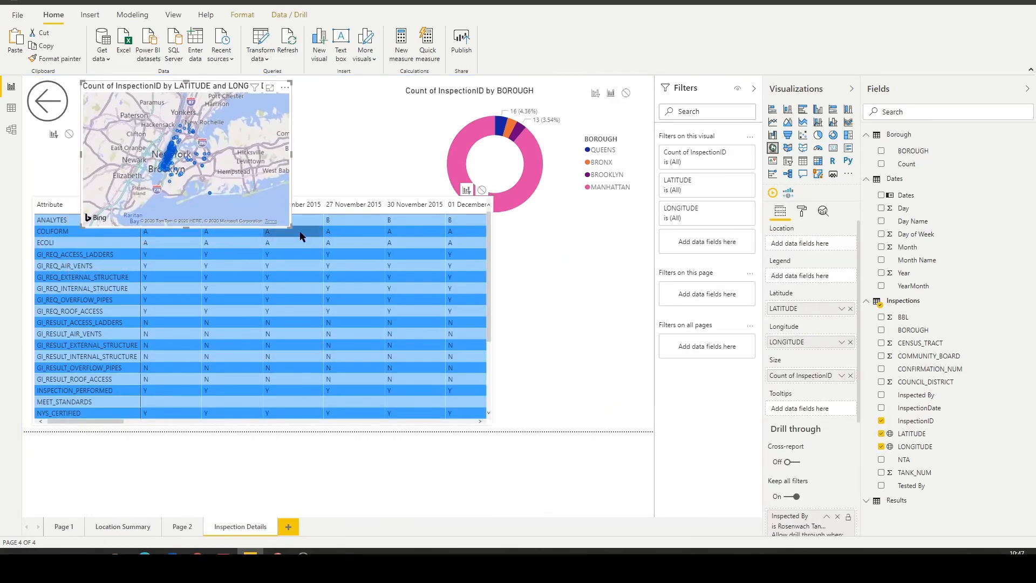
{"action": "left_click_drag", "start_coordinate": [294, 231], "coordinate": [323, 193]}
{"action": "left_click", "coordinate": [555, 220]}
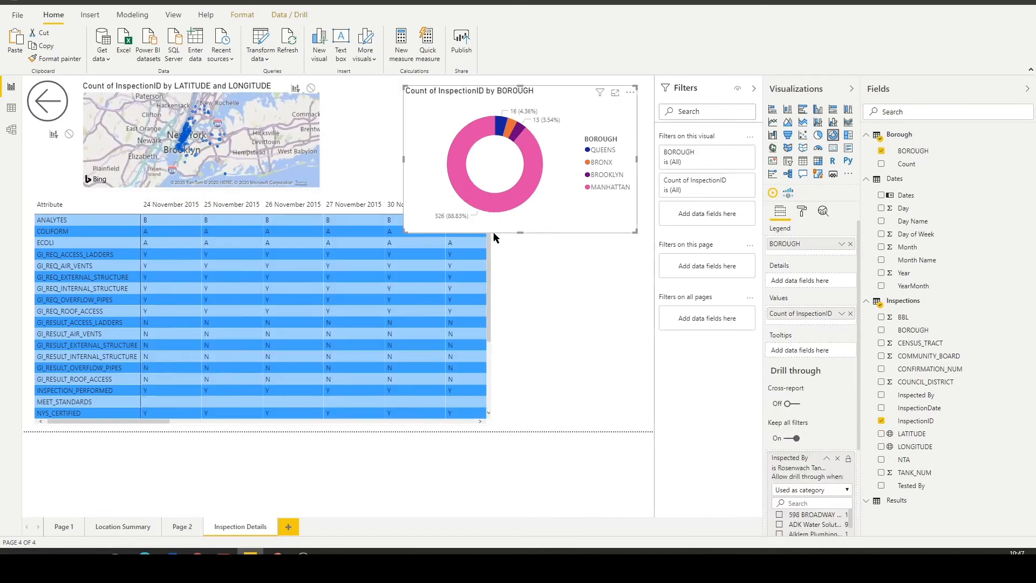
{"action": "left_click_drag", "start_coordinate": [410, 234], "coordinate": [512, 197]}
Cross-highlight the map and borough donut by the matrix's 30, 24, 25 and 26 November 2015 columns to compare inspections by date.
{"action": "left_click", "coordinate": [410, 205]}
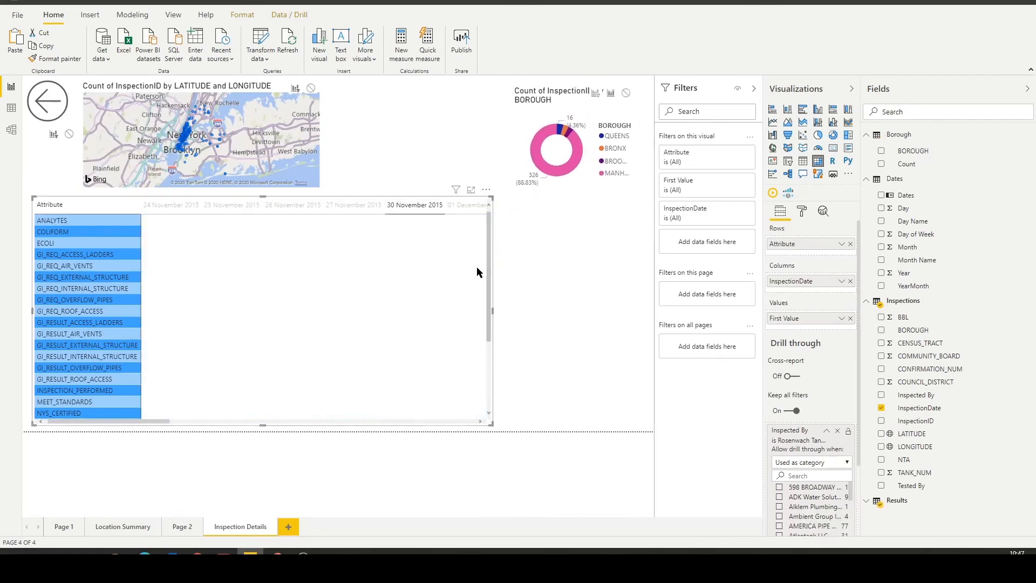
{"action": "left_click", "coordinate": [419, 205]}
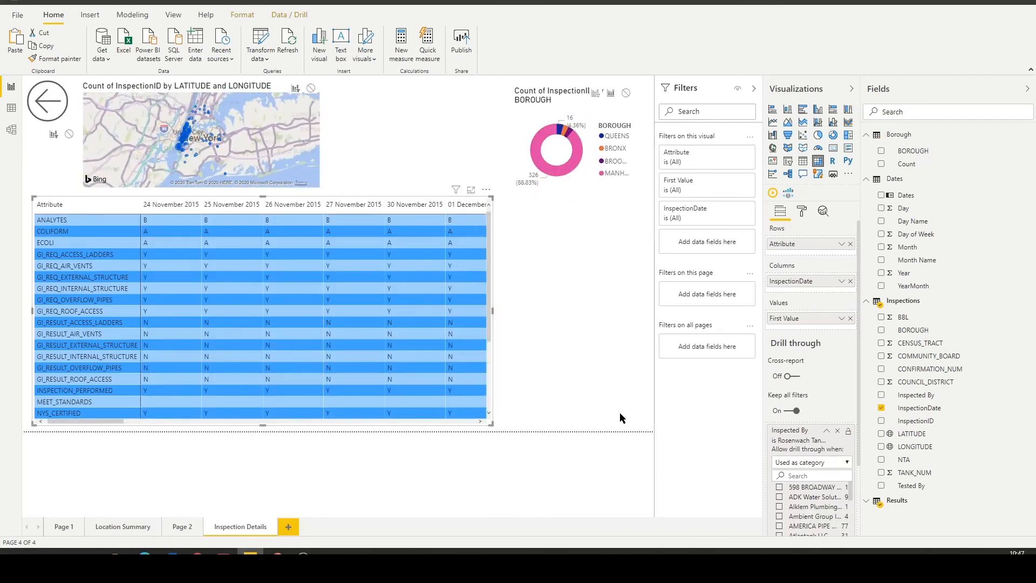
{"action": "left_click", "coordinate": [171, 205]}
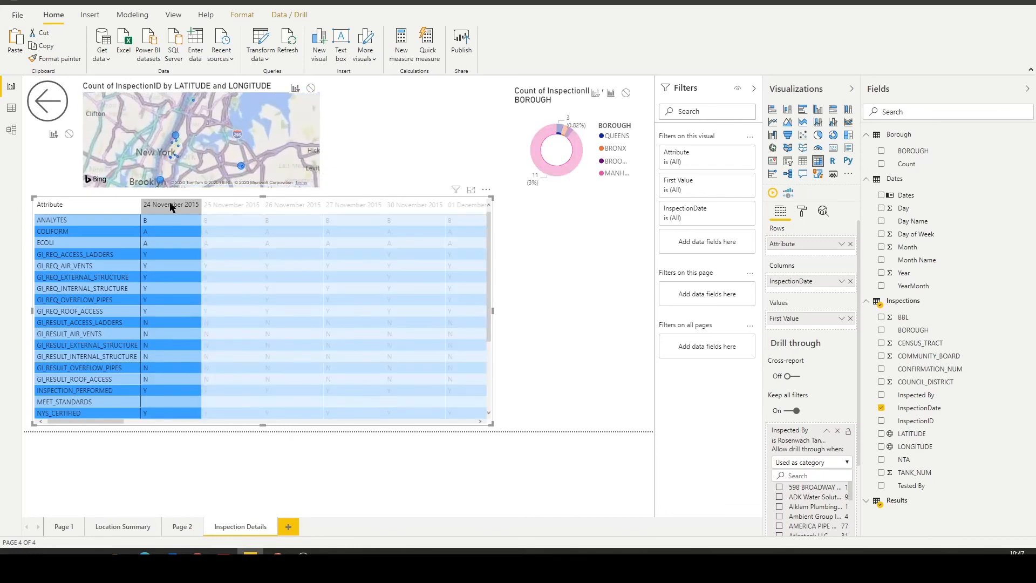
{"action": "left_click", "coordinate": [209, 206]}
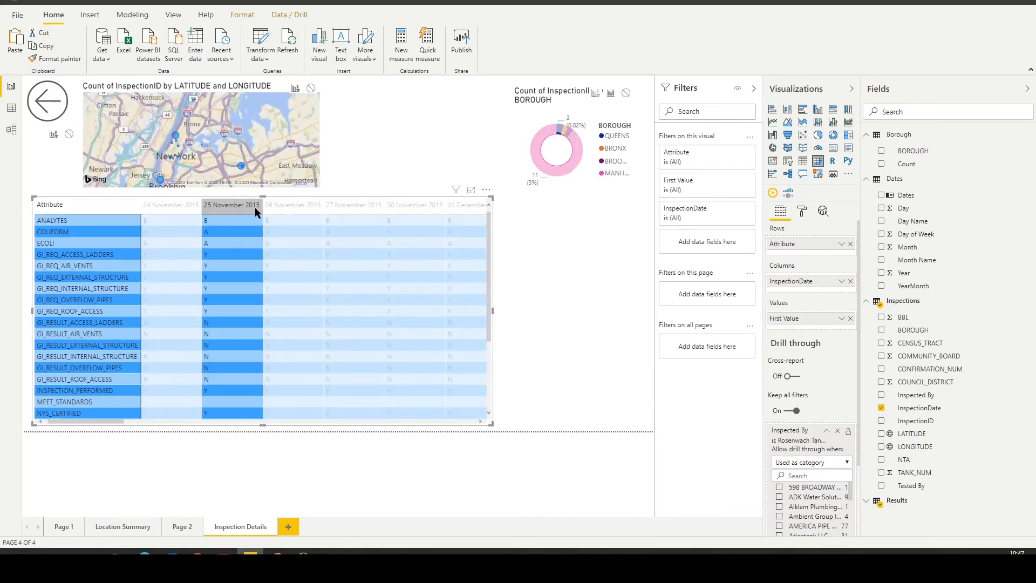
{"action": "left_click", "coordinate": [289, 208]}
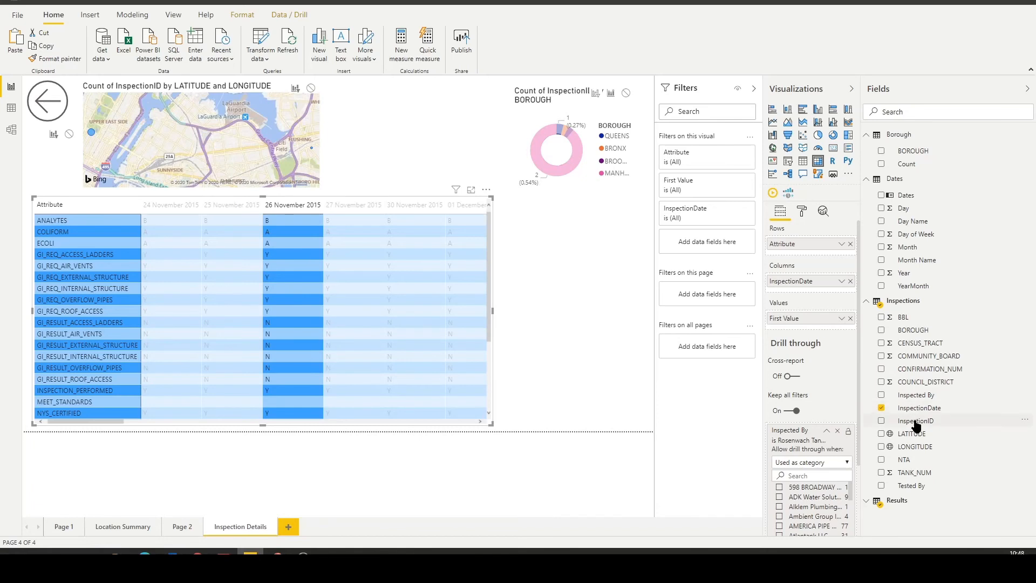
Replace InspectionDate with InspectionID in the matrix columns and format InspectionID with 0 decimal places.
{"action": "left_click_drag", "start_coordinate": [915, 425], "coordinate": [843, 287]}
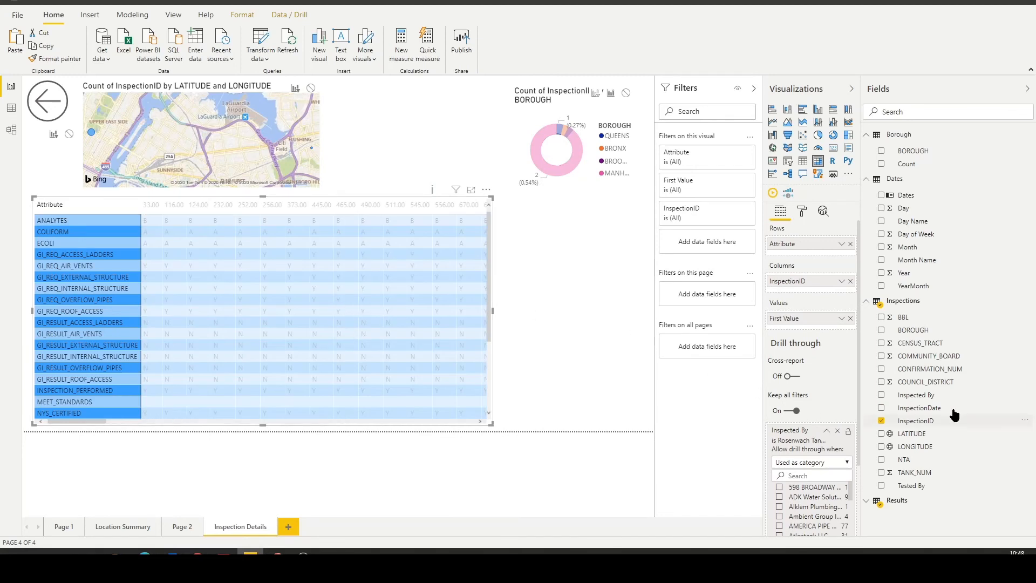
{"action": "left_click", "coordinate": [934, 422]}
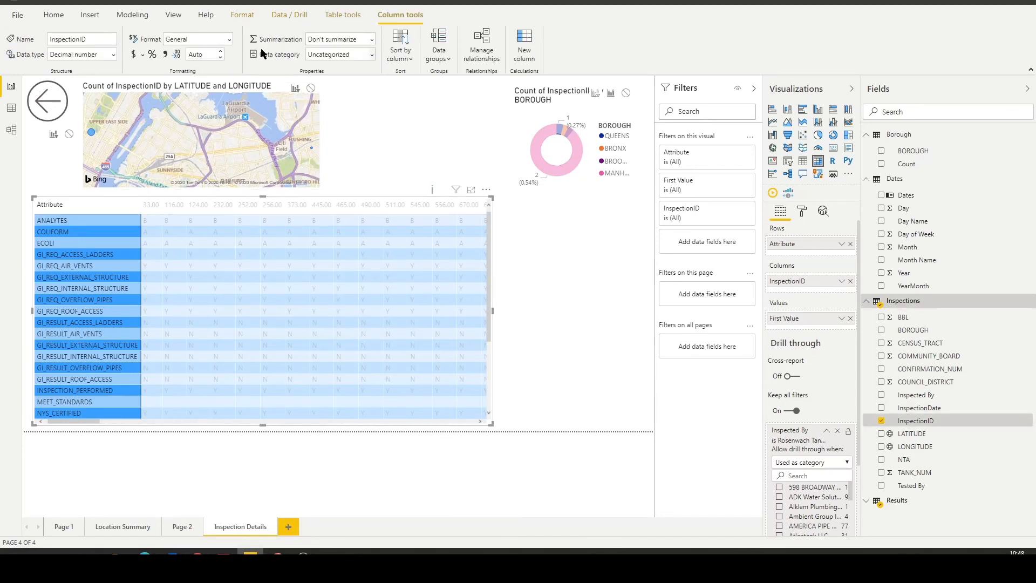
{"action": "left_click", "coordinate": [189, 54]}
{"action": "left_click", "coordinate": [443, 161]}
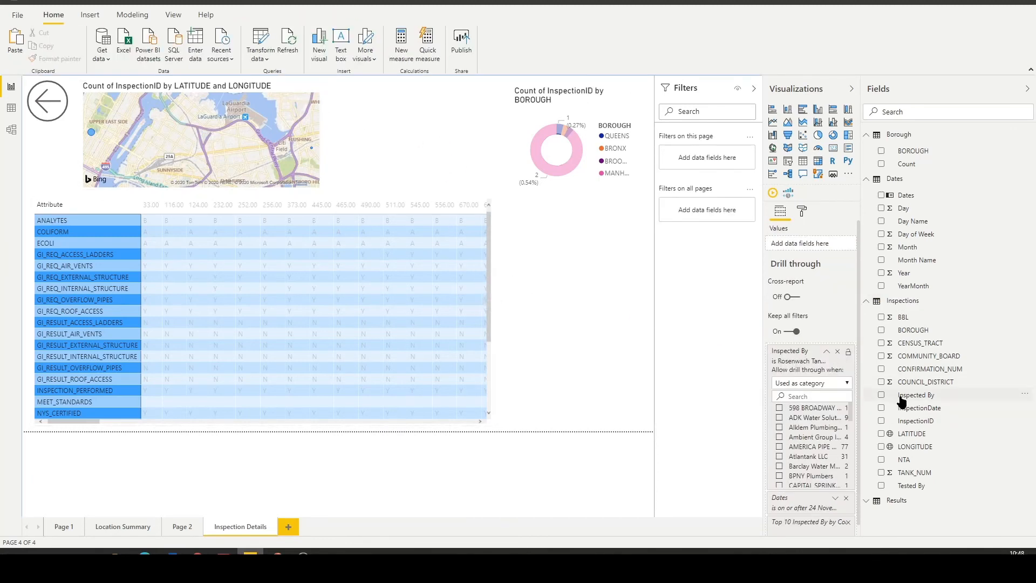
{"action": "left_click", "coordinate": [916, 421]}
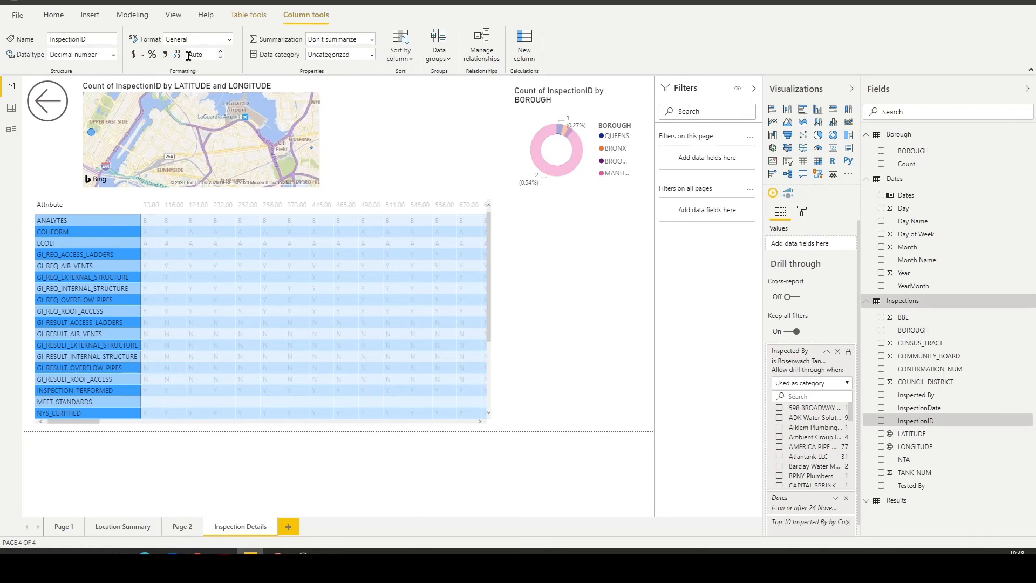
{"action": "left_click_drag", "start_coordinate": [188, 56], "coordinate": [210, 55]}
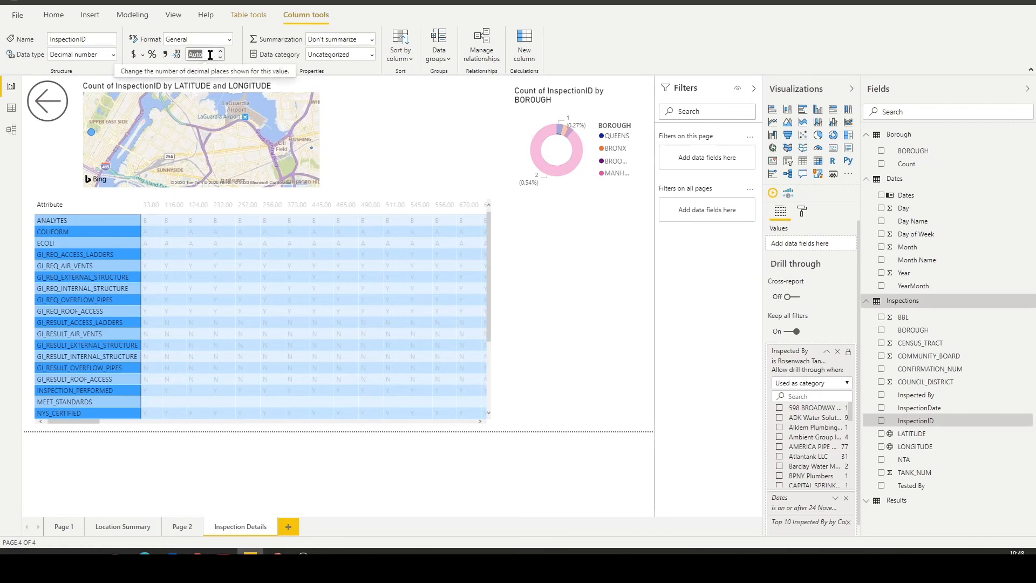
{"action": "type", "text": "0"}
{"action": "key", "text": "Return"}
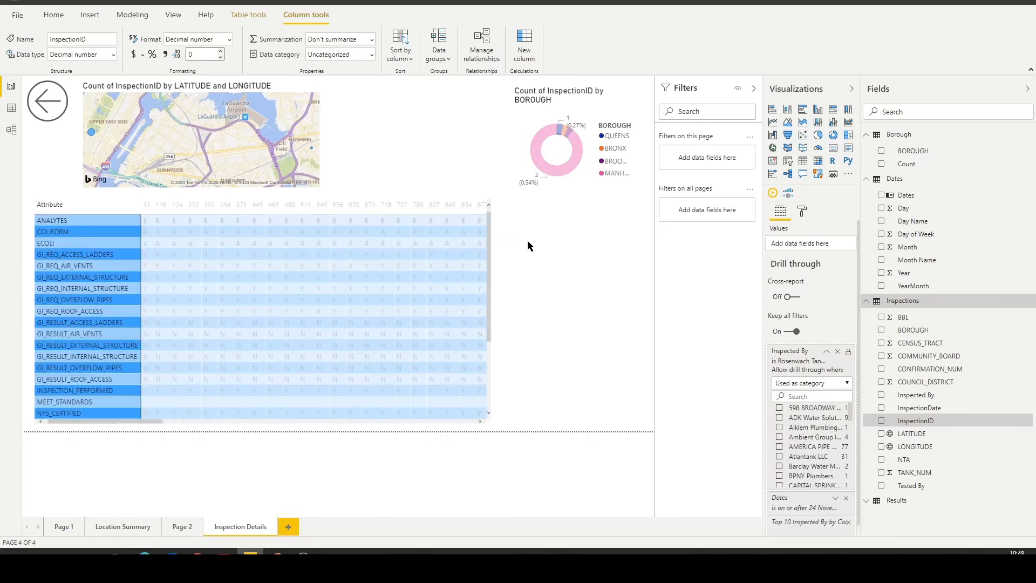
{"action": "left_click", "coordinate": [554, 286]}
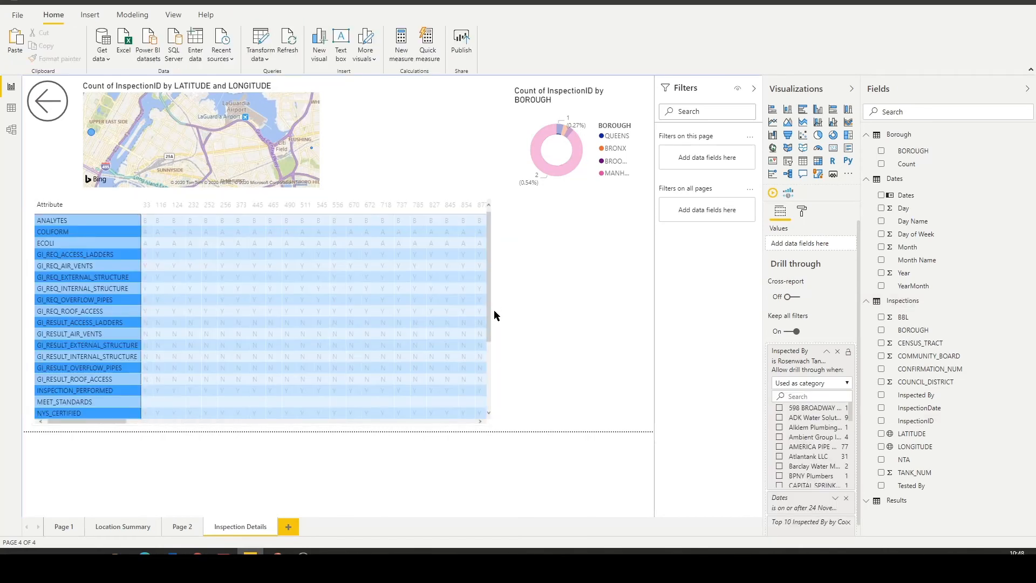
Widen the results matrix to span the full width of the Inspection Details page.
{"action": "left_click", "coordinate": [496, 310]}
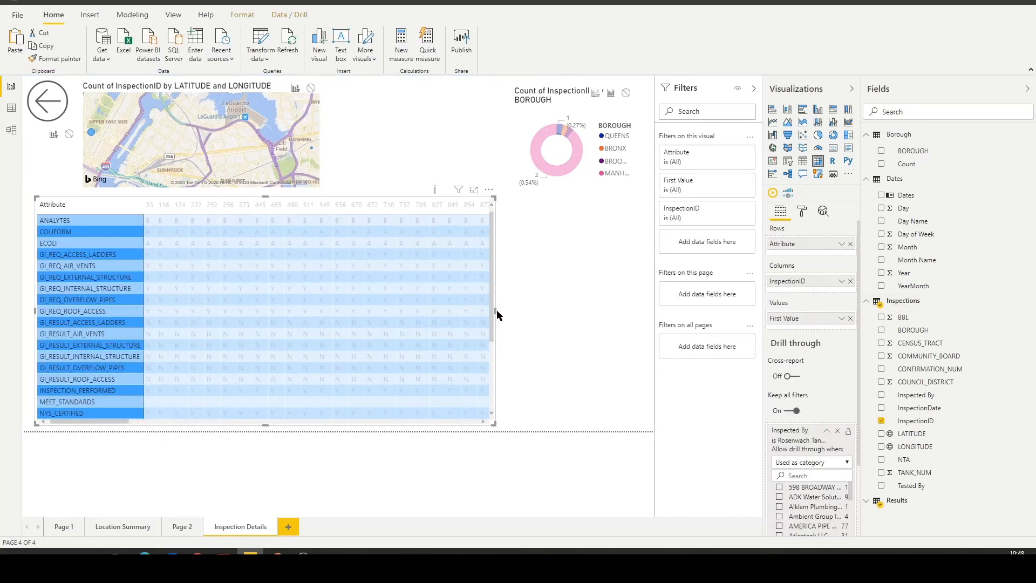
{"action": "left_click_drag", "start_coordinate": [496, 309], "coordinate": [527, 308]}
{"action": "left_click", "coordinate": [588, 323]}
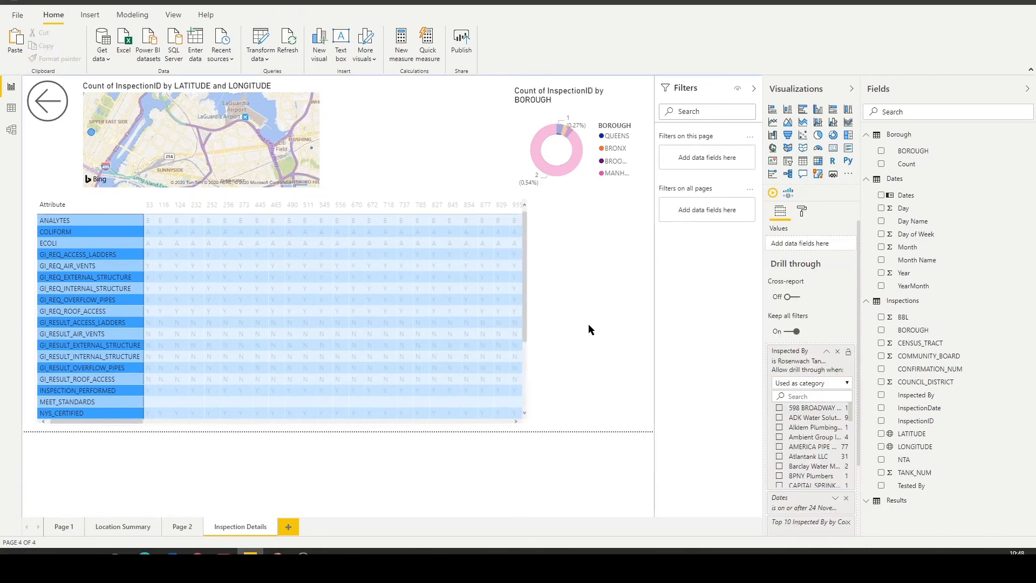
{"action": "left_click", "coordinate": [526, 304]}
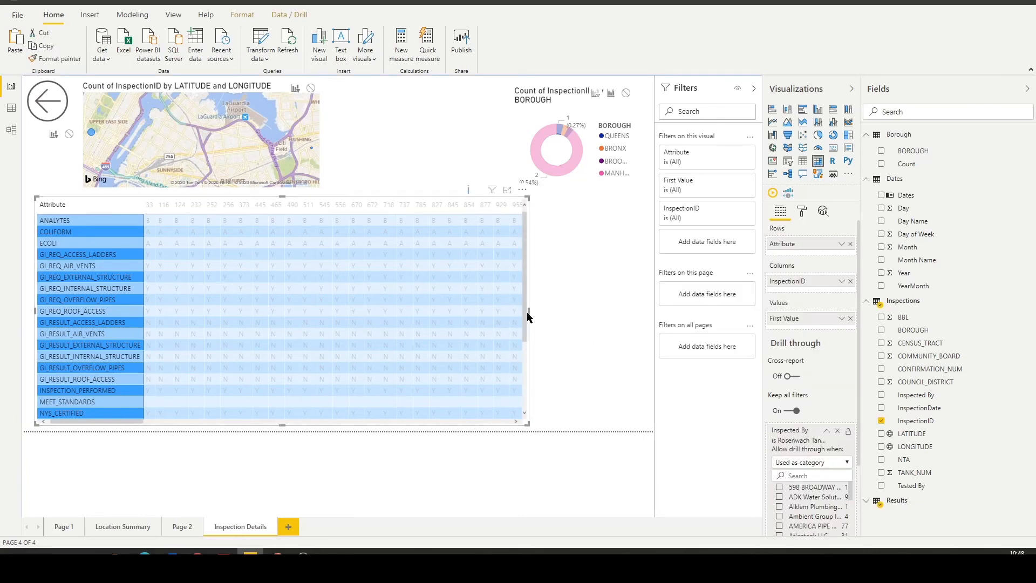
{"action": "left_click_drag", "start_coordinate": [527, 317], "coordinate": [651, 317]}
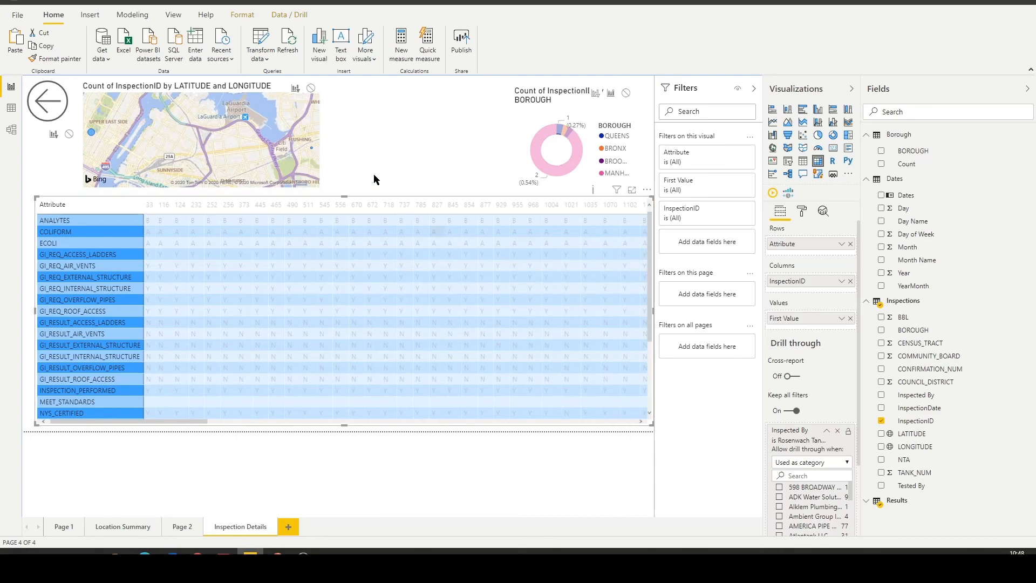
Clear the leftover date highlighting so the map, matrix and borough donut show all inspections.
{"action": "left_click", "coordinate": [387, 154]}
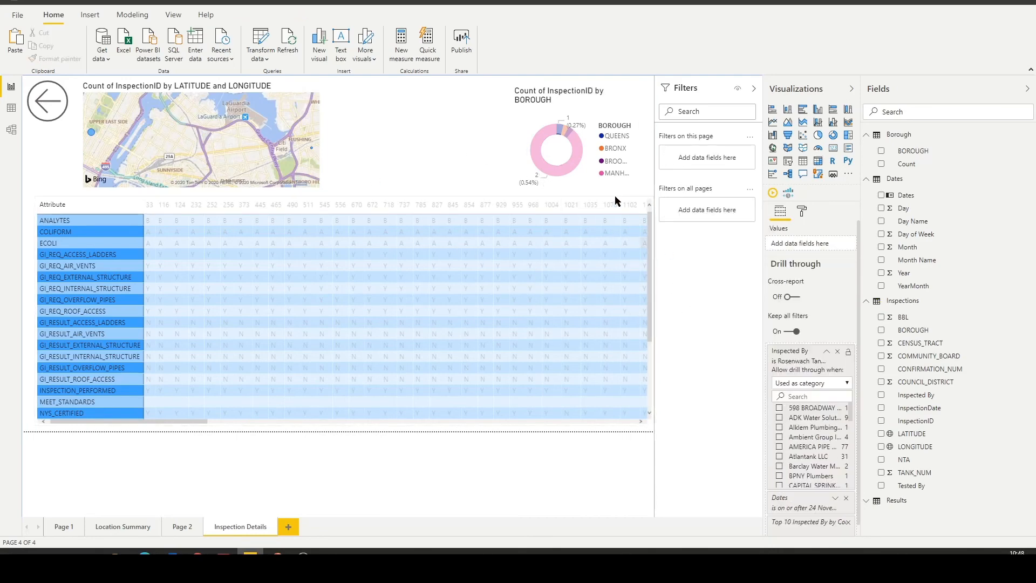
{"action": "left_click", "coordinate": [521, 146]}
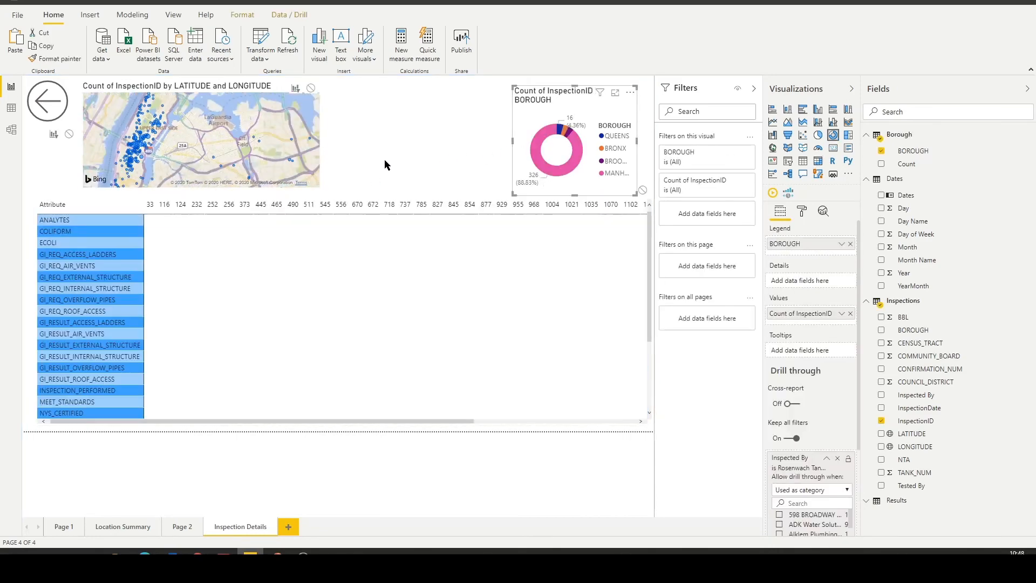
{"action": "left_click", "coordinate": [385, 160]}
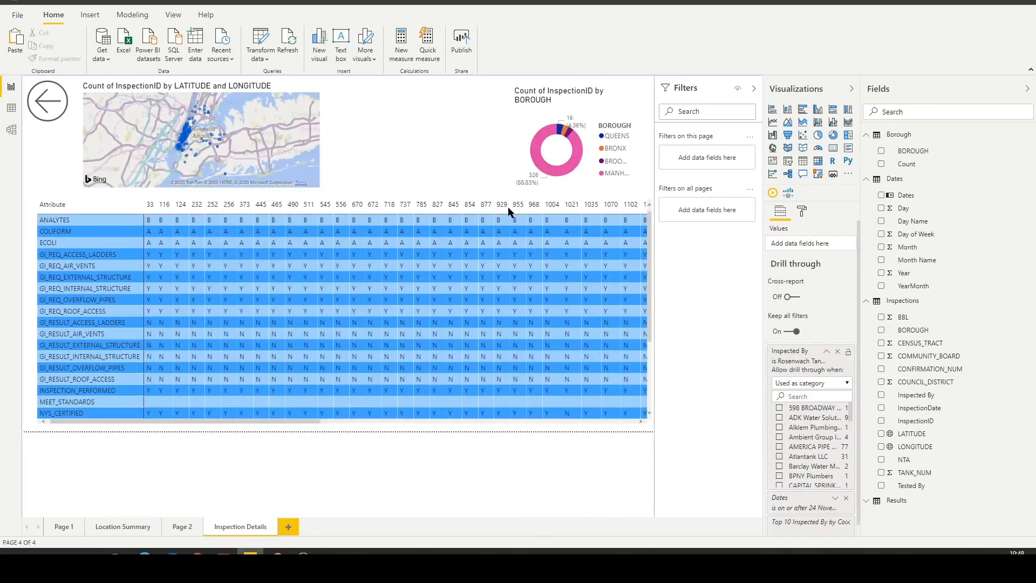
{"action": "left_click", "coordinate": [545, 105]}
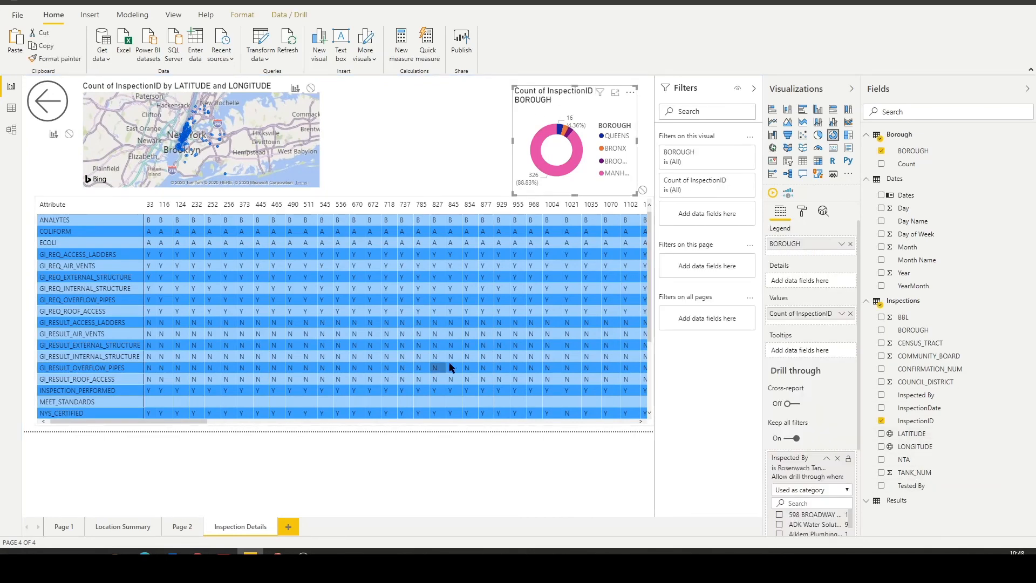
Add a donut chart of the count of InspectionID by Tested By and fit it between the map and the borough donut.
{"action": "left_click_drag", "start_coordinate": [923, 489], "coordinate": [403, 140]}
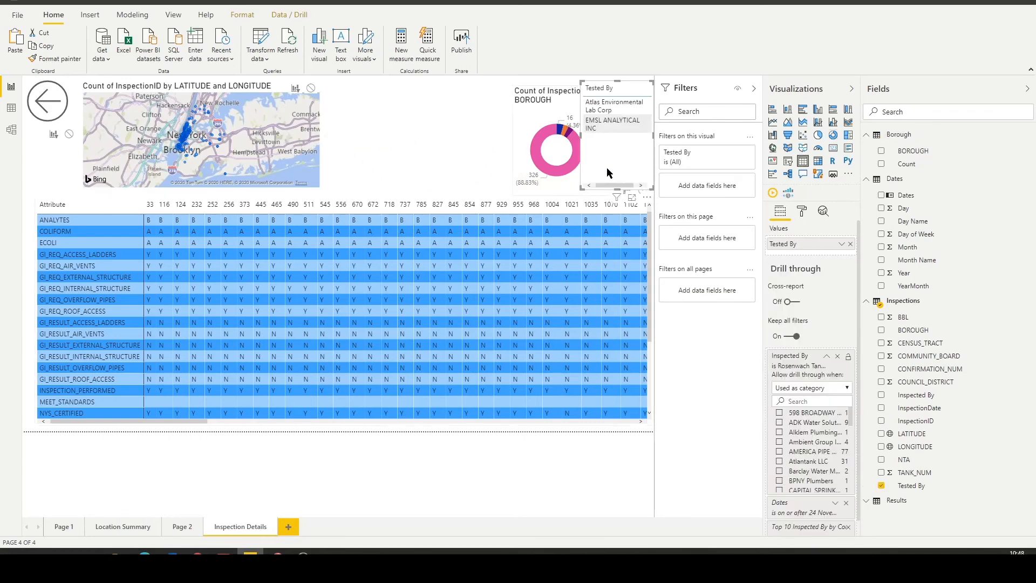
{"action": "left_click", "coordinate": [632, 81]}
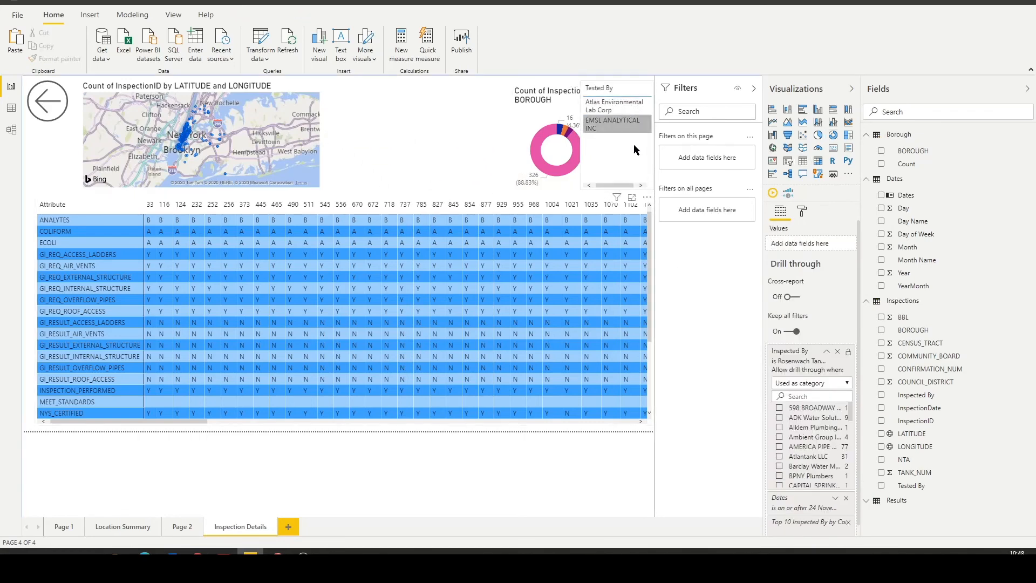
{"action": "left_click", "coordinate": [640, 159]}
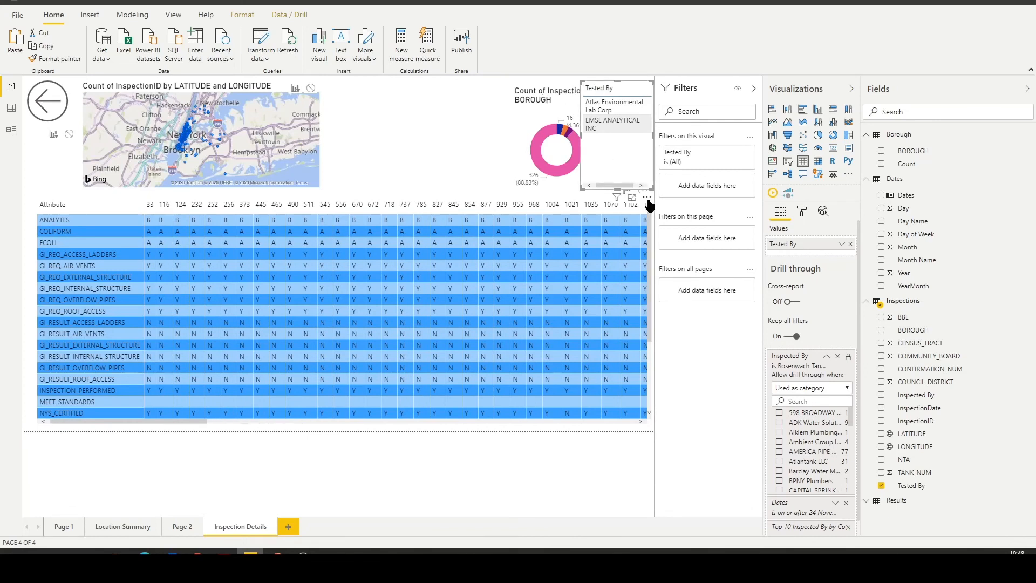
{"action": "left_click_drag", "start_coordinate": [647, 190], "coordinate": [401, 183]}
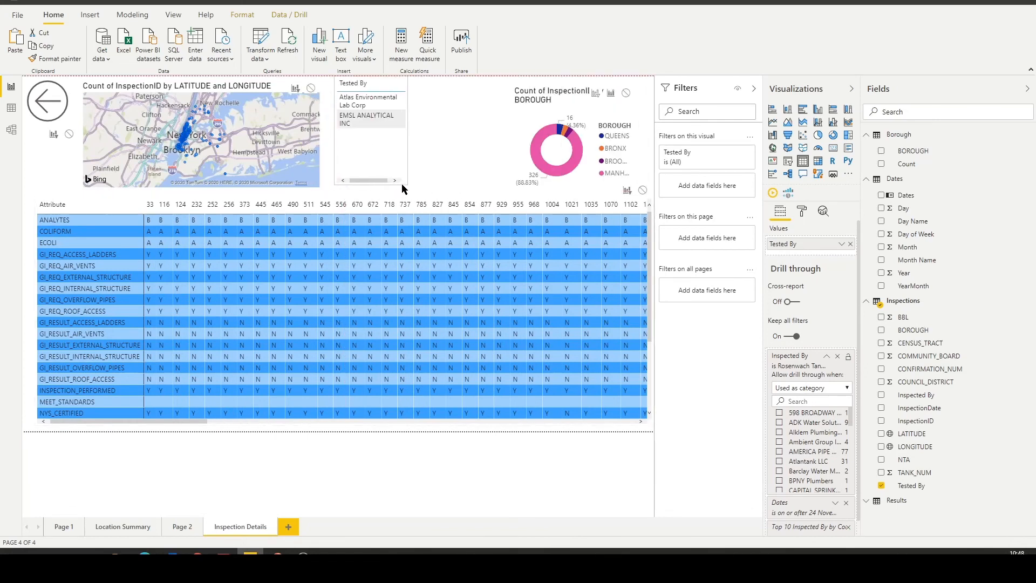
{"action": "left_click_drag", "start_coordinate": [409, 133], "coordinate": [480, 145]}
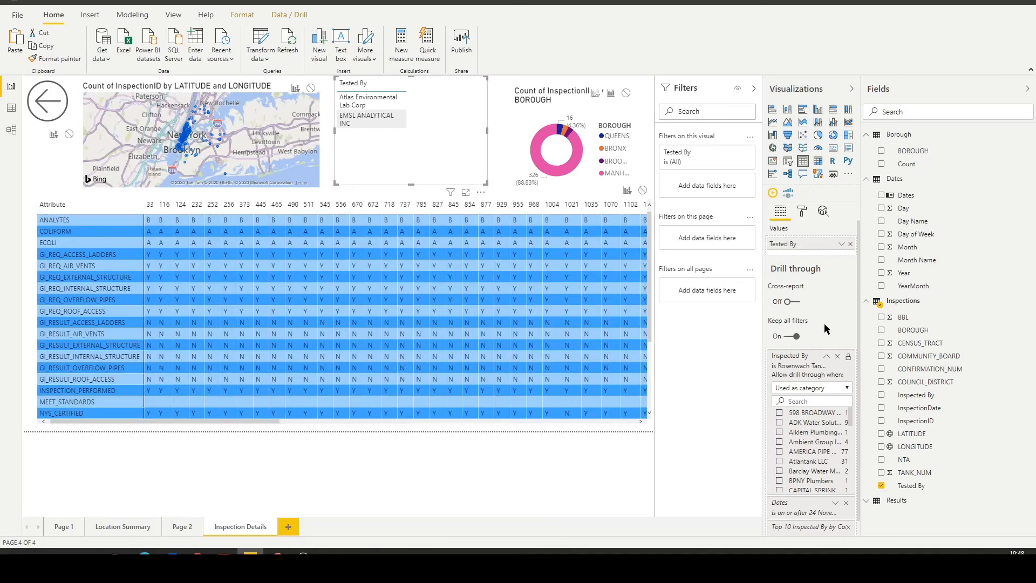
{"action": "left_click", "coordinate": [818, 135]}
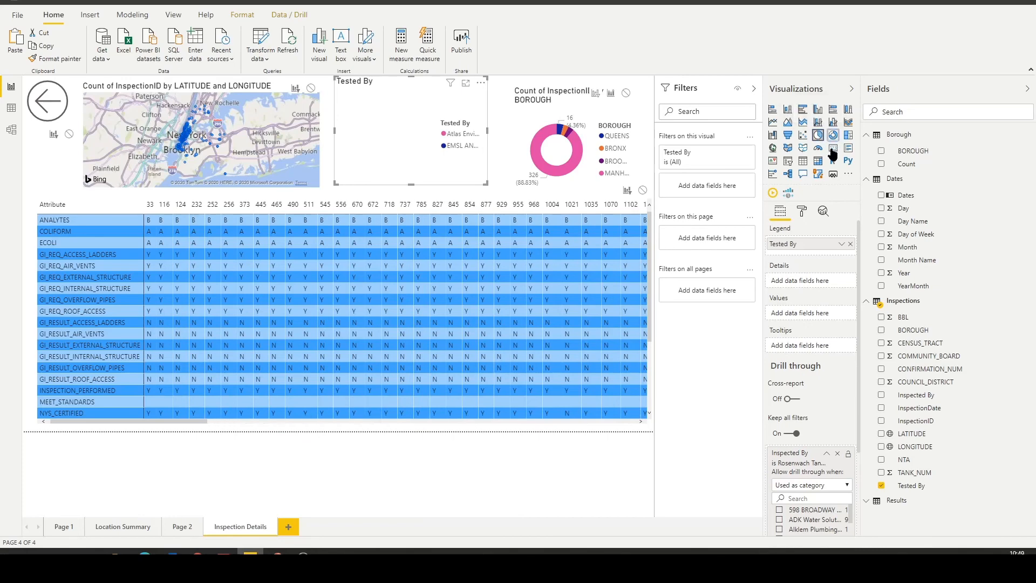
{"action": "left_click", "coordinate": [833, 137]}
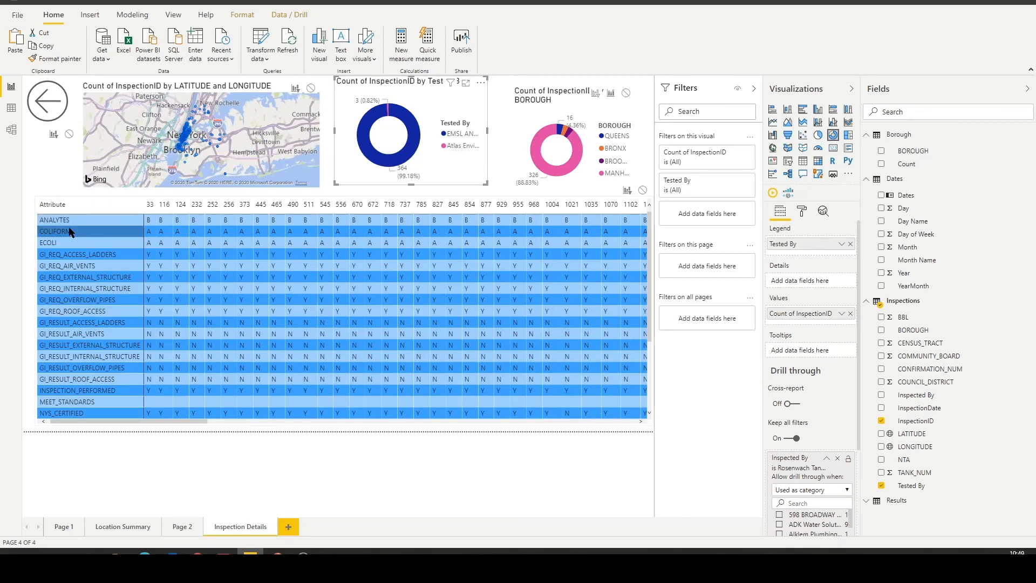
Review the Total Inspections and Borough cards and the Inspections over Time chart on the Location Summary page, and return to Inspection Details.
{"action": "left_click", "coordinate": [46, 108], "text": "ctrl"}
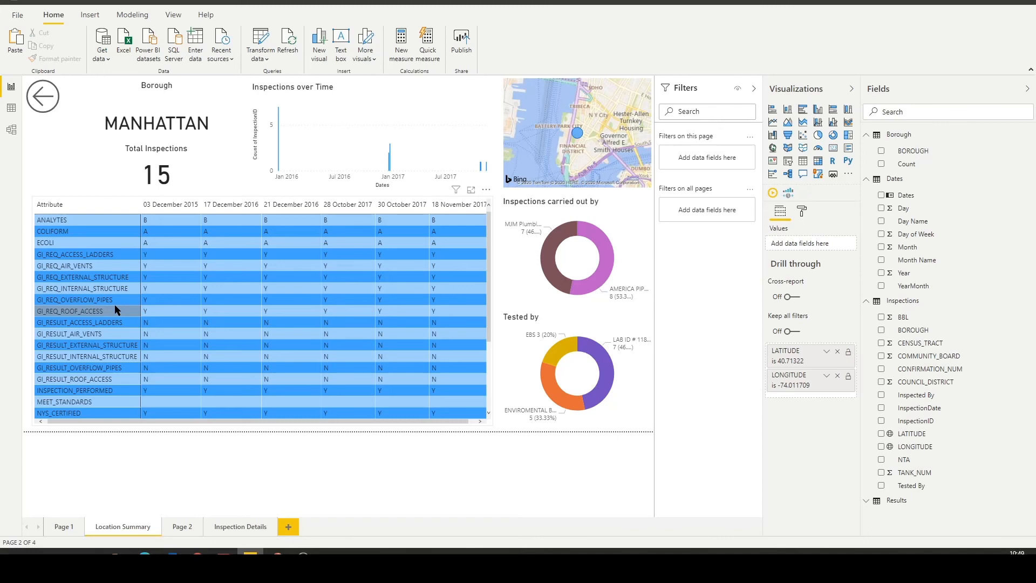
{"action": "left_click", "coordinate": [186, 155]}
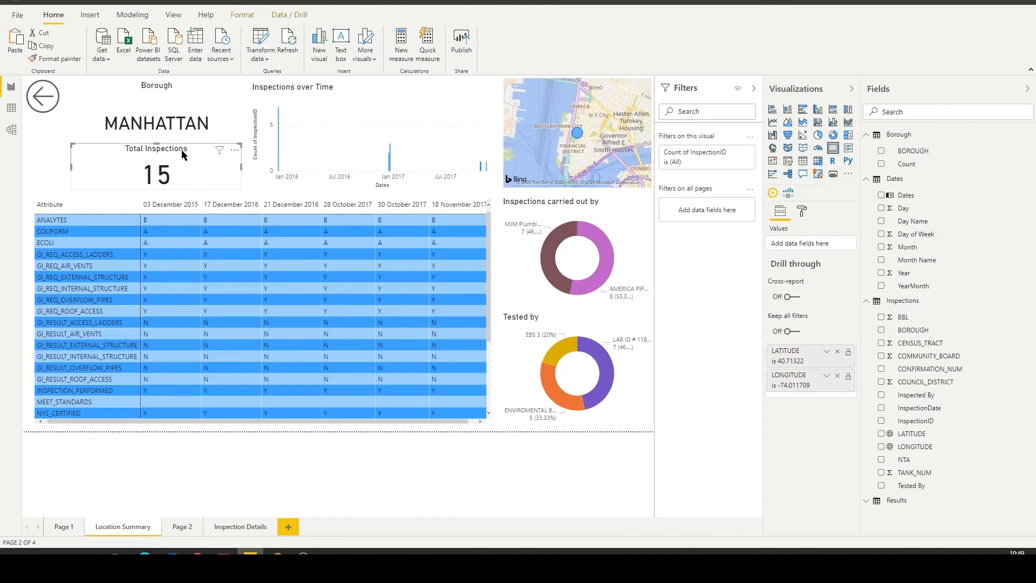
{"action": "left_click", "coordinate": [193, 84]}
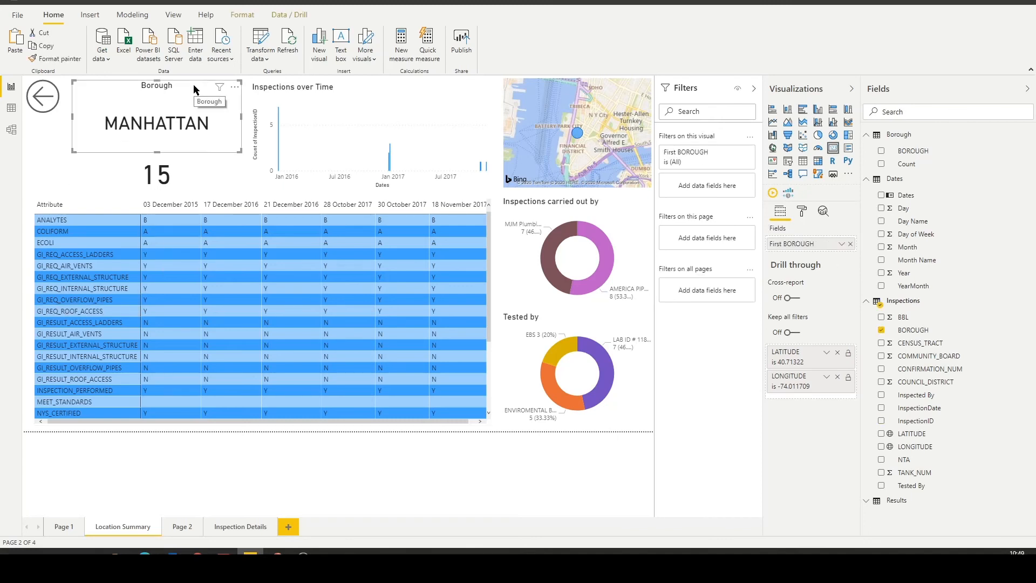
{"action": "left_click", "coordinate": [367, 83]}
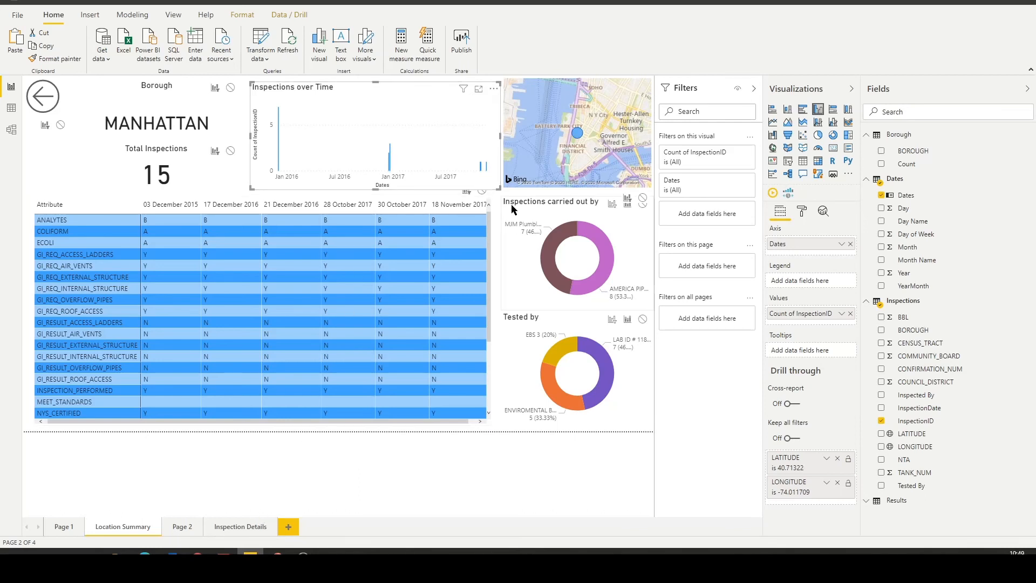
{"action": "left_click", "coordinate": [56, 104], "text": "ctrl"}
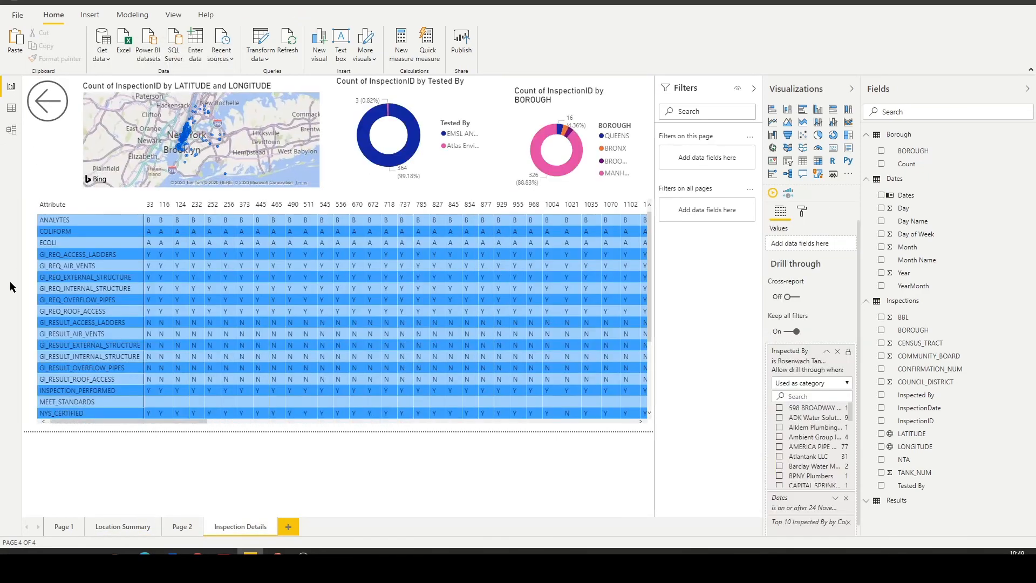
Go to Page 1 and try several date ranges on the Dates and Year chart, ending on a short range in mid-2016.
{"action": "left_click", "coordinate": [114, 534]}
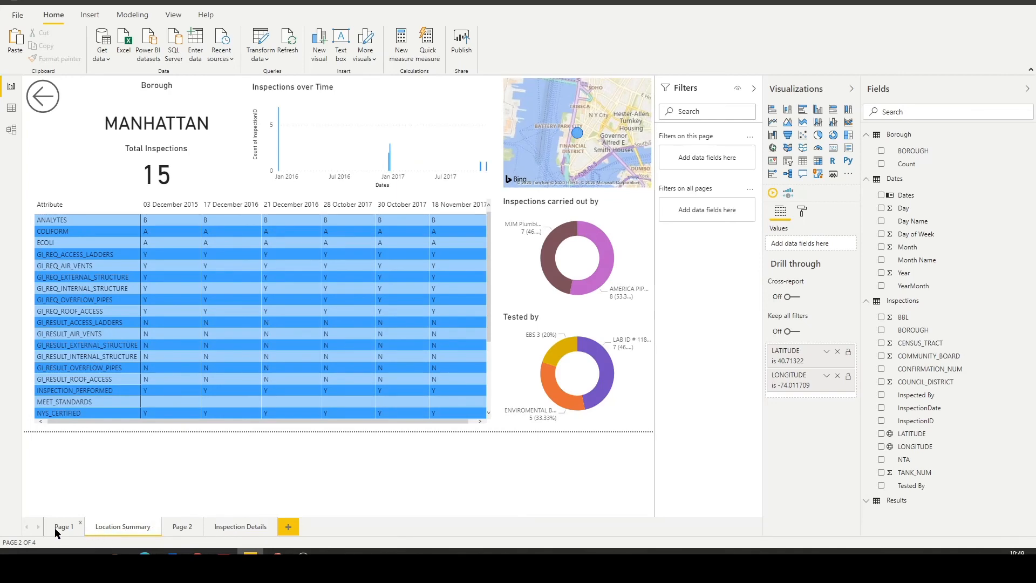
{"action": "left_click", "coordinate": [59, 527]}
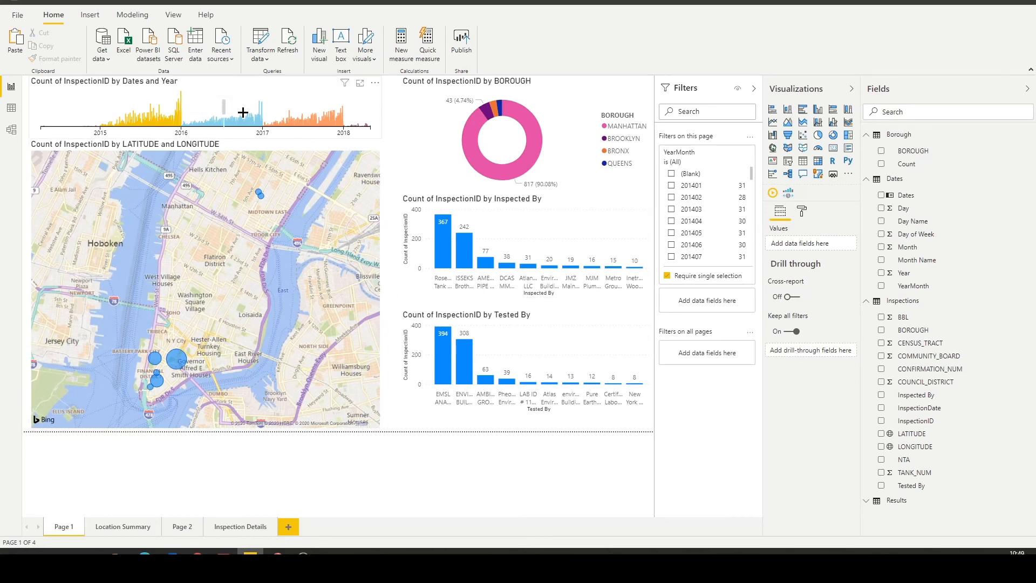
{"action": "left_click", "coordinate": [215, 109]}
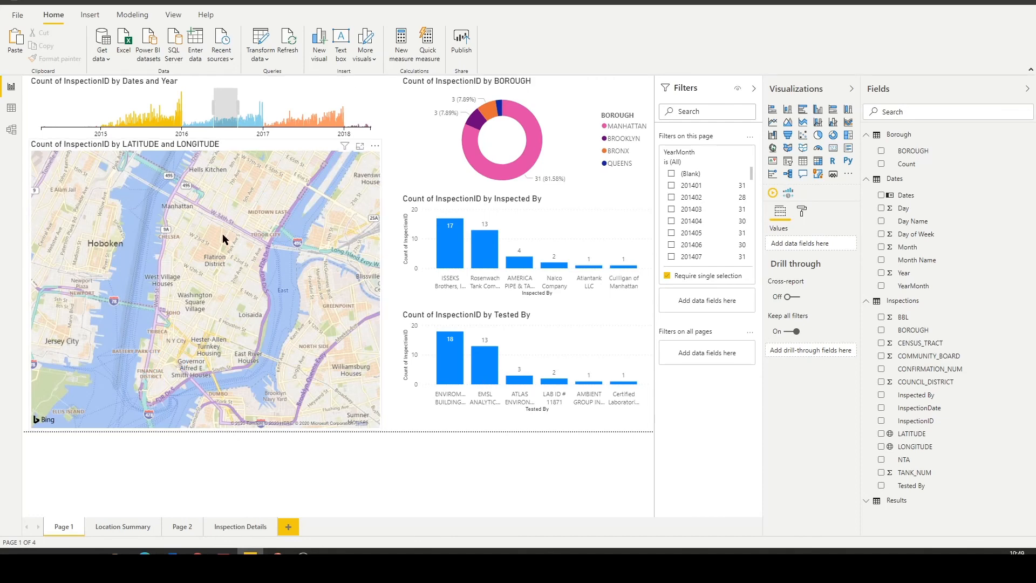
{"action": "left_click", "coordinate": [299, 107]}
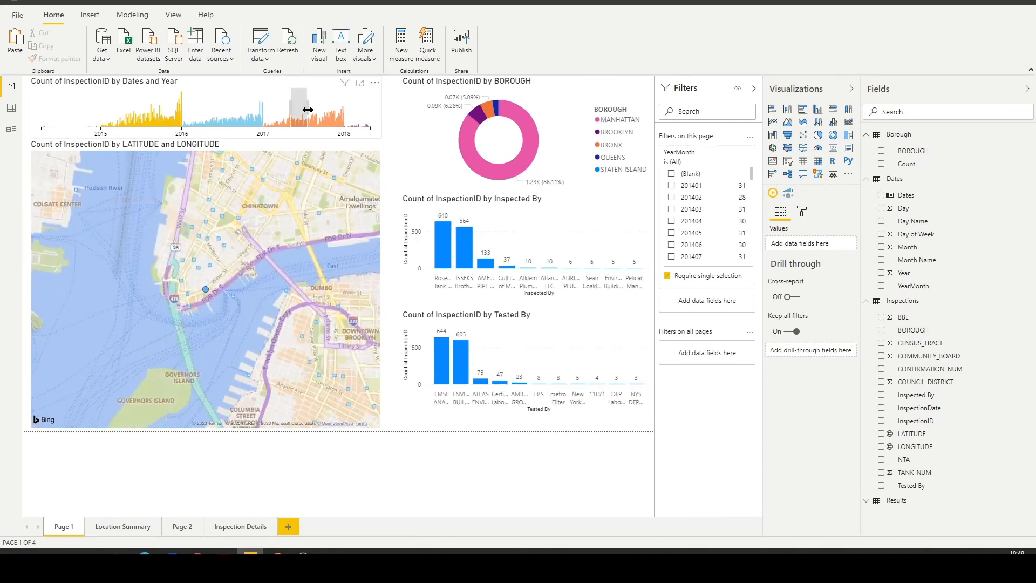
{"action": "left_click", "coordinate": [205, 290]}
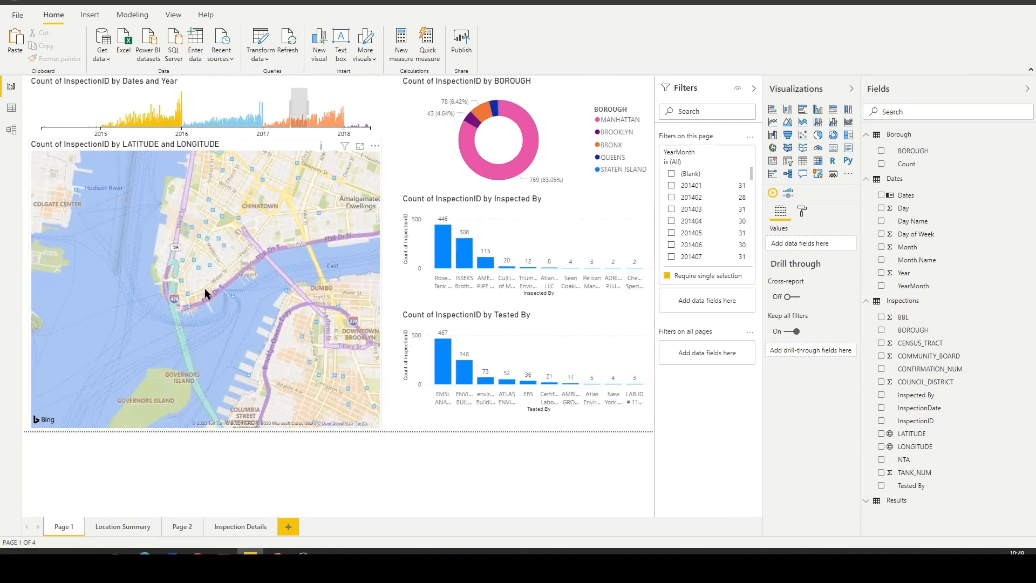
{"action": "left_click", "coordinate": [229, 108]}
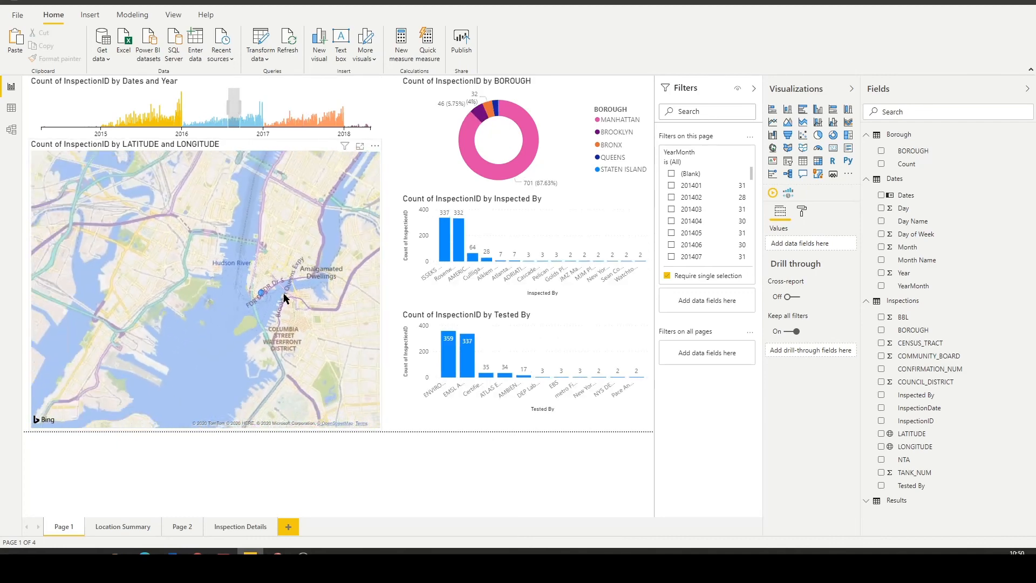
Drill through from the map bubble at the southern tip of Manhattan to Location Summary and examine its inspection results matrix.
{"action": "mouse_move", "coordinate": [266, 296]}
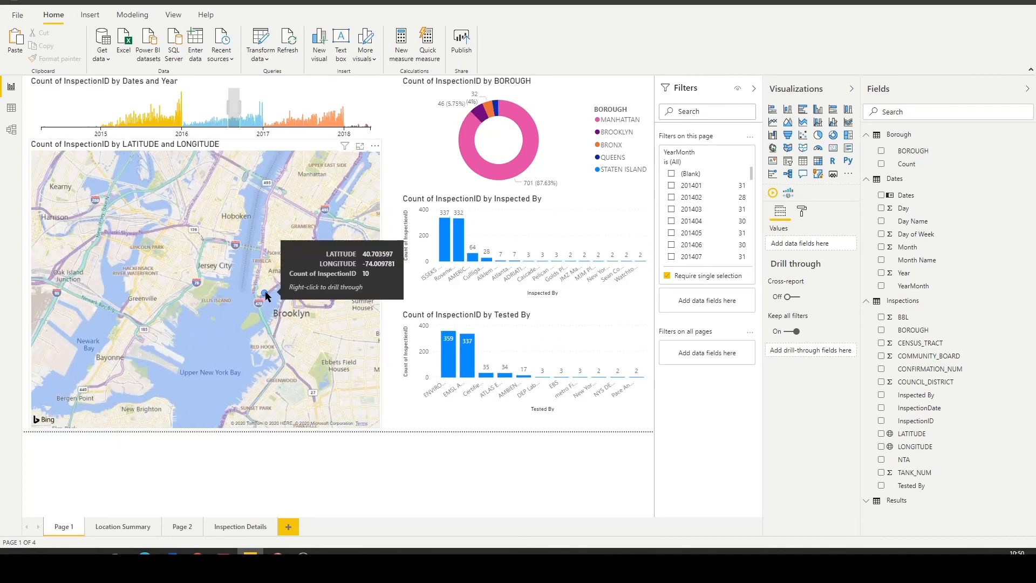
{"action": "right_click", "coordinate": [266, 296]}
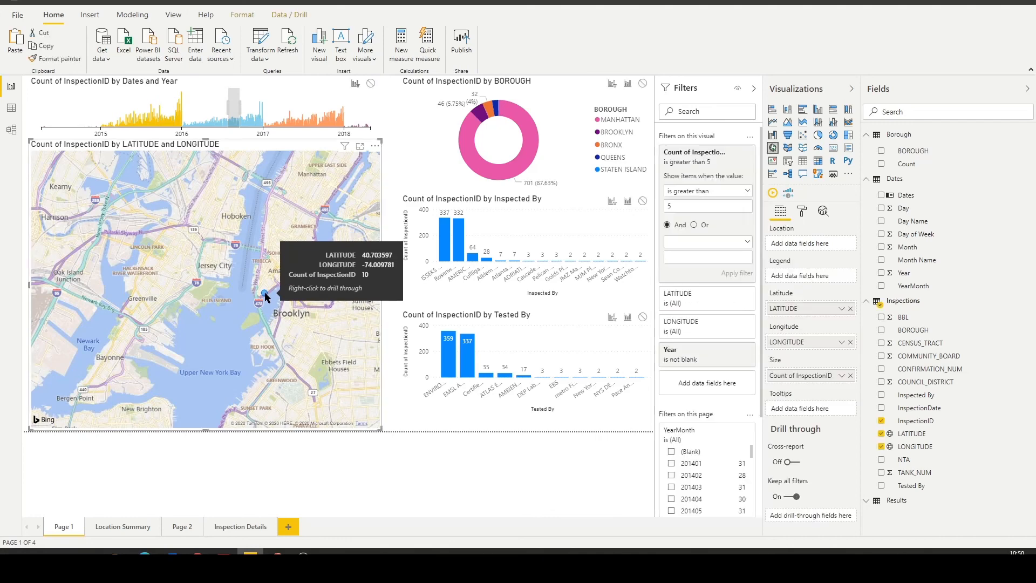
{"action": "mouse_move", "coordinate": [324, 350]}
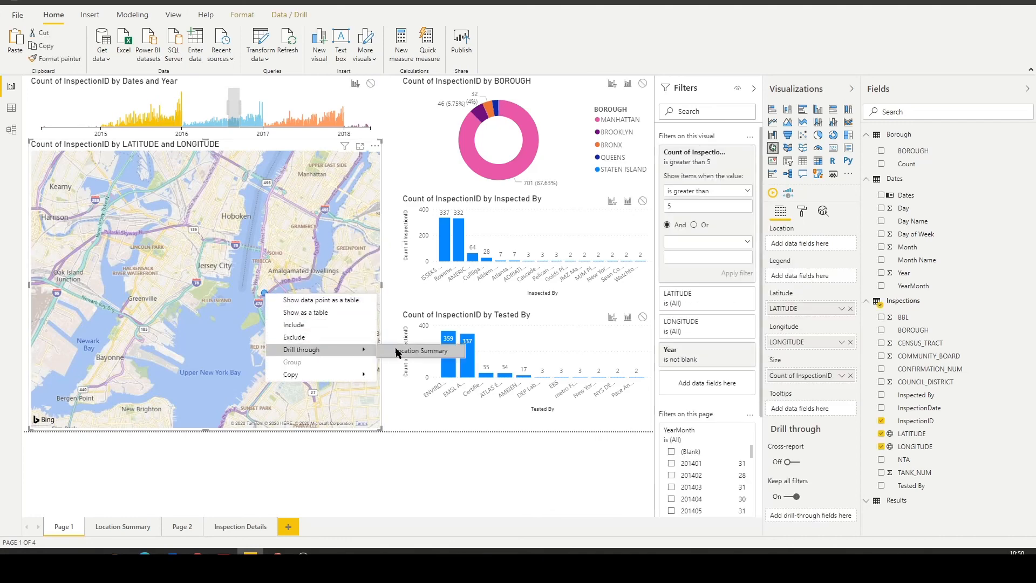
{"action": "left_click", "coordinate": [397, 352]}
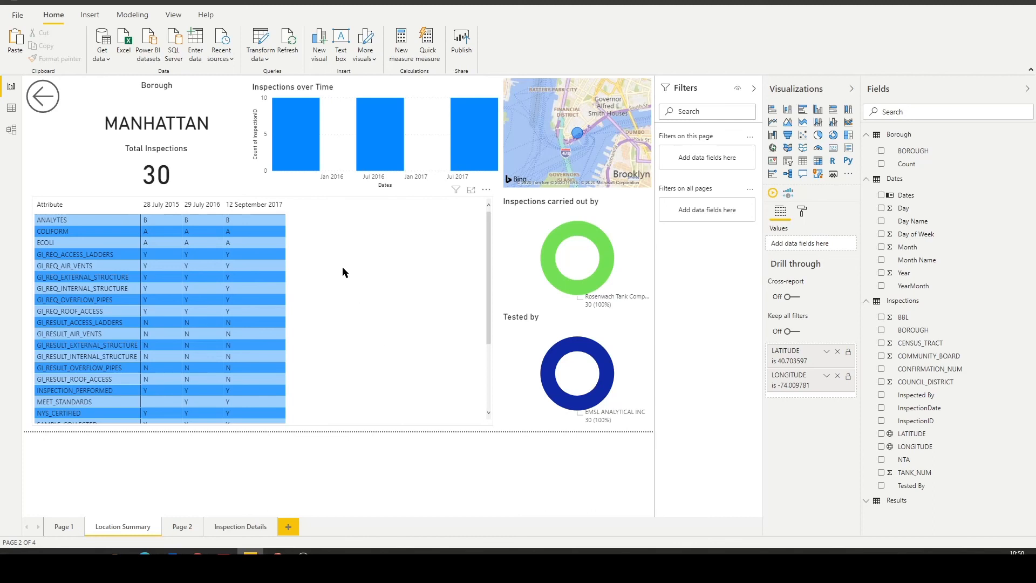
{"action": "left_click", "coordinate": [387, 223]}
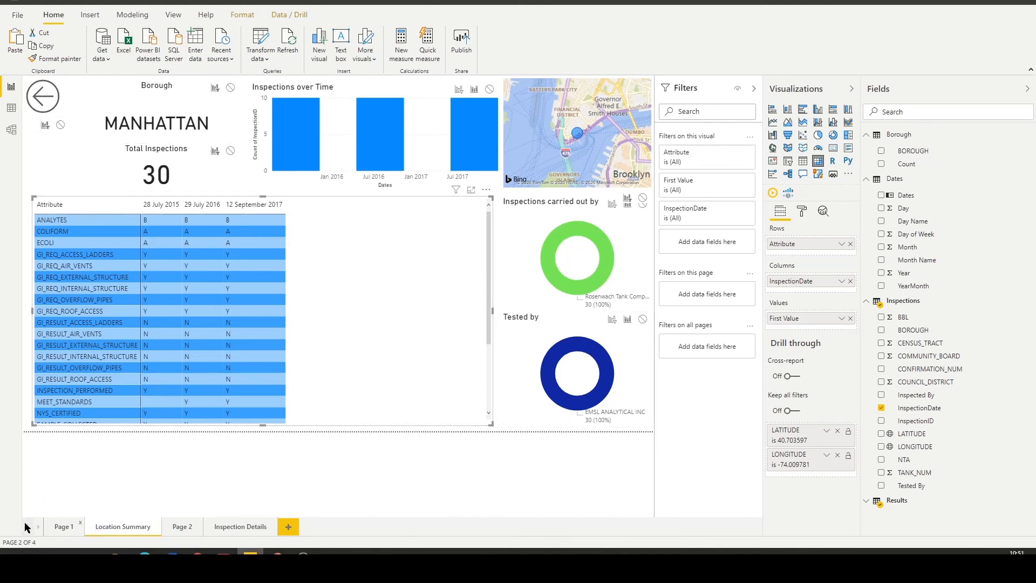
Return to Page 1 and open the options for the Count of InspectionID value in the Inspected By column chart.
{"action": "left_click", "coordinate": [59, 527]}
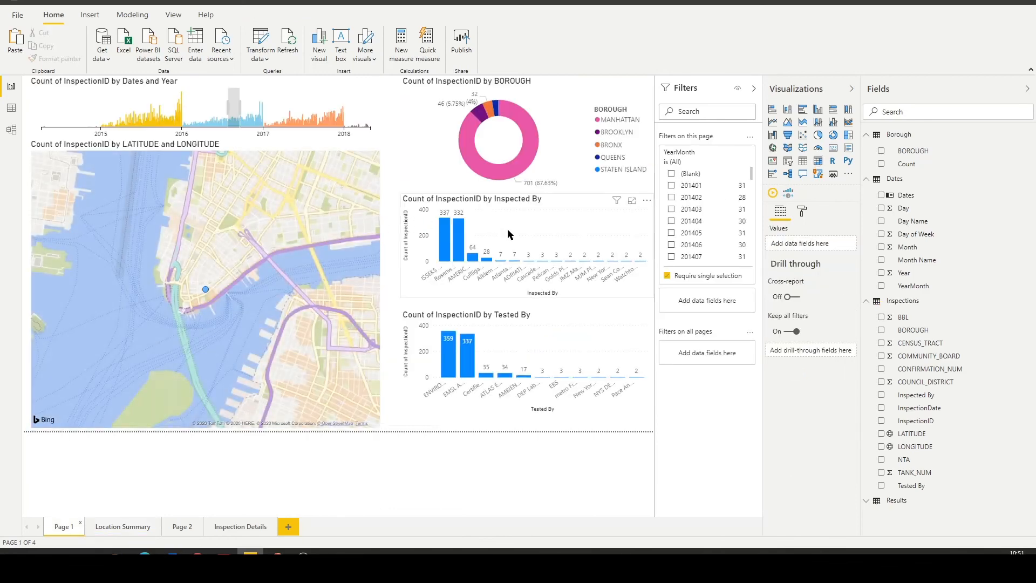
{"action": "left_click", "coordinate": [543, 206]}
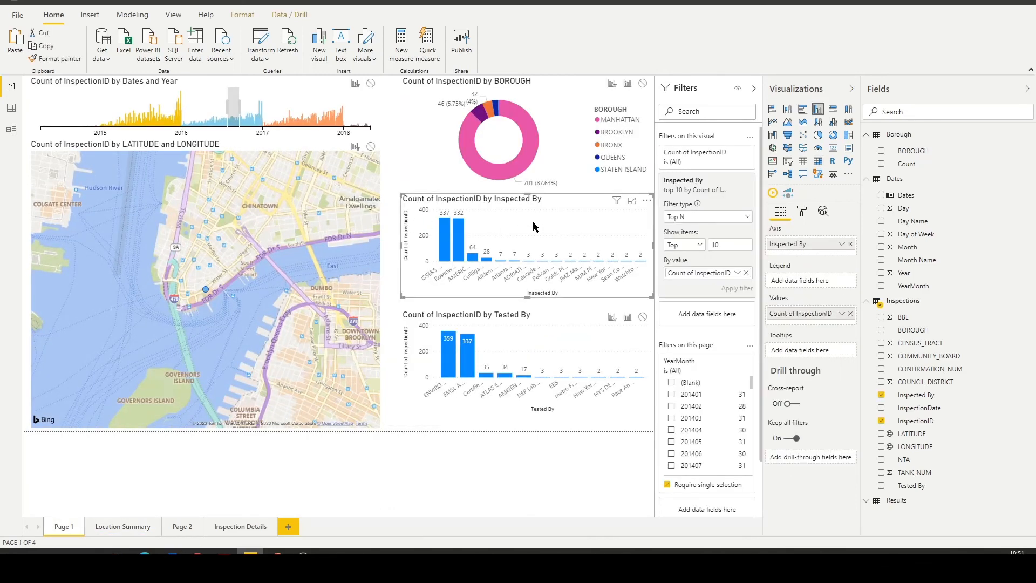
{"action": "left_click", "coordinate": [840, 319]}
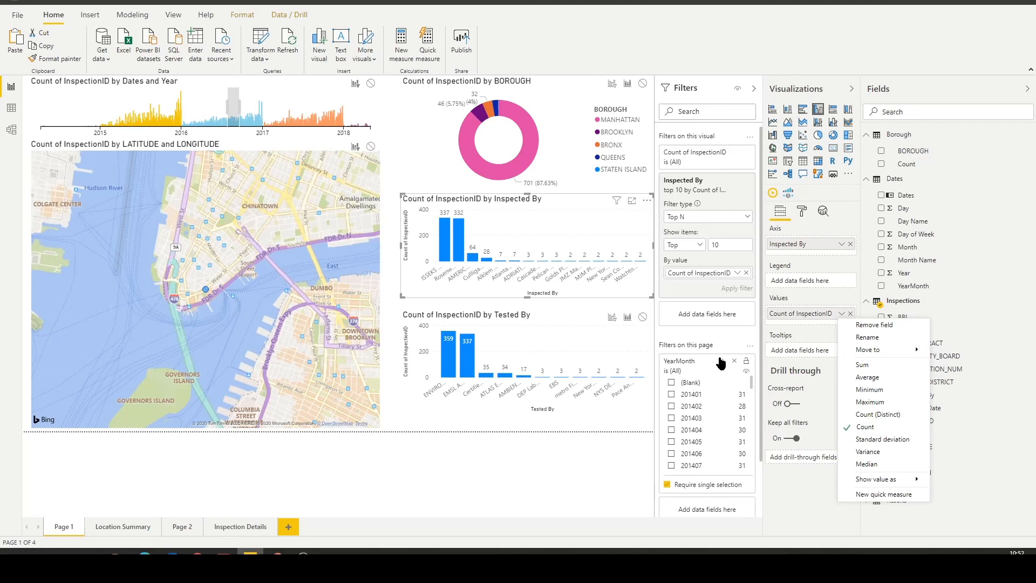
{"action": "mouse_move", "coordinate": [881, 358]}
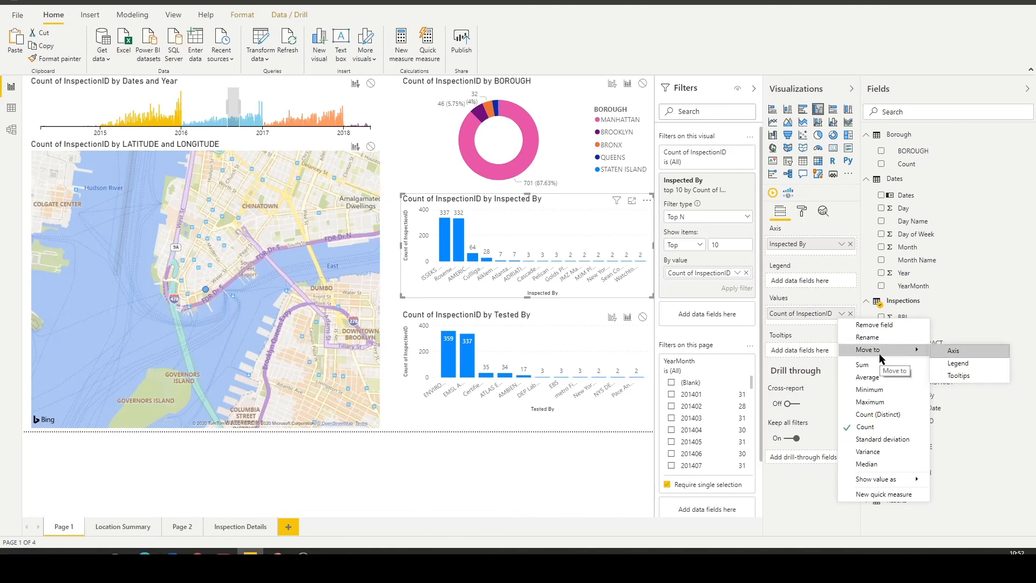